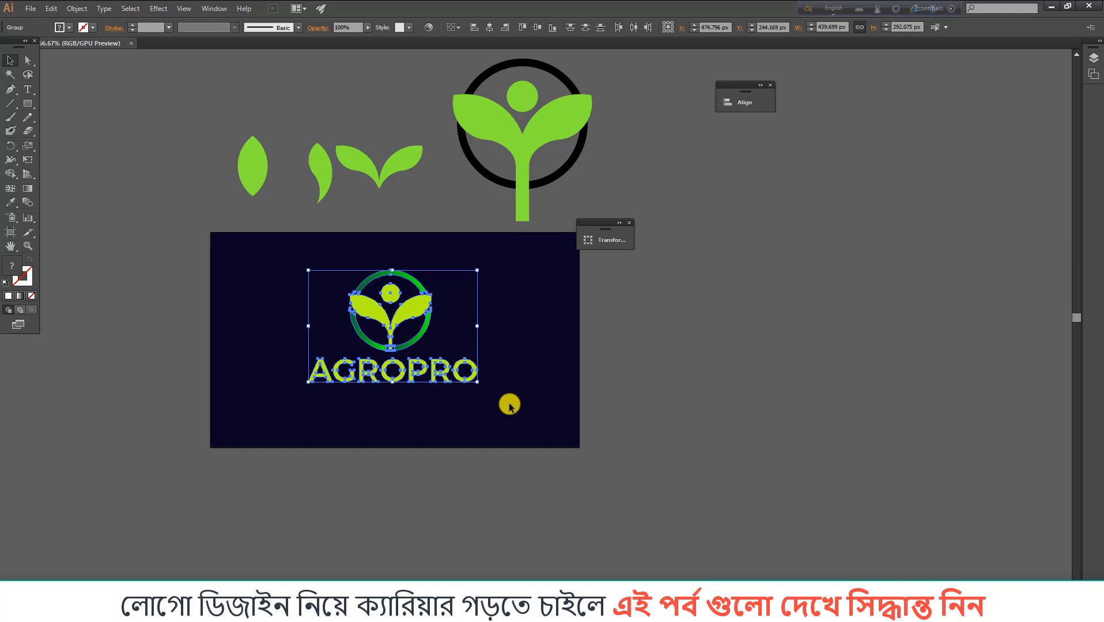
pyautogui.click(259, 288)
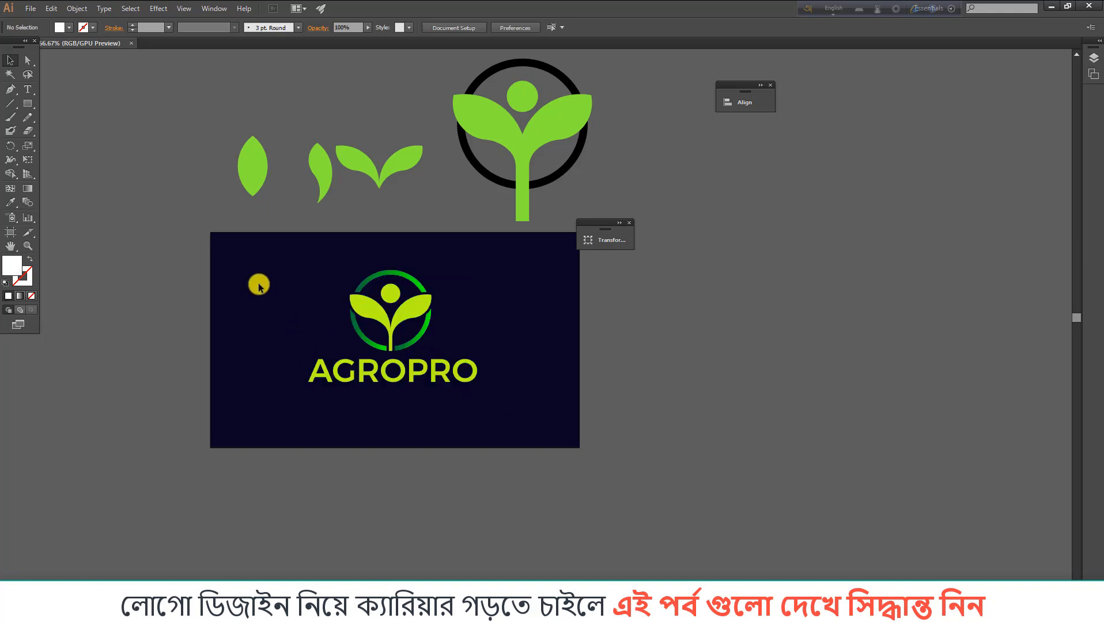
pyautogui.moveTo(245, 257); pyautogui.dragTo(291, 284)
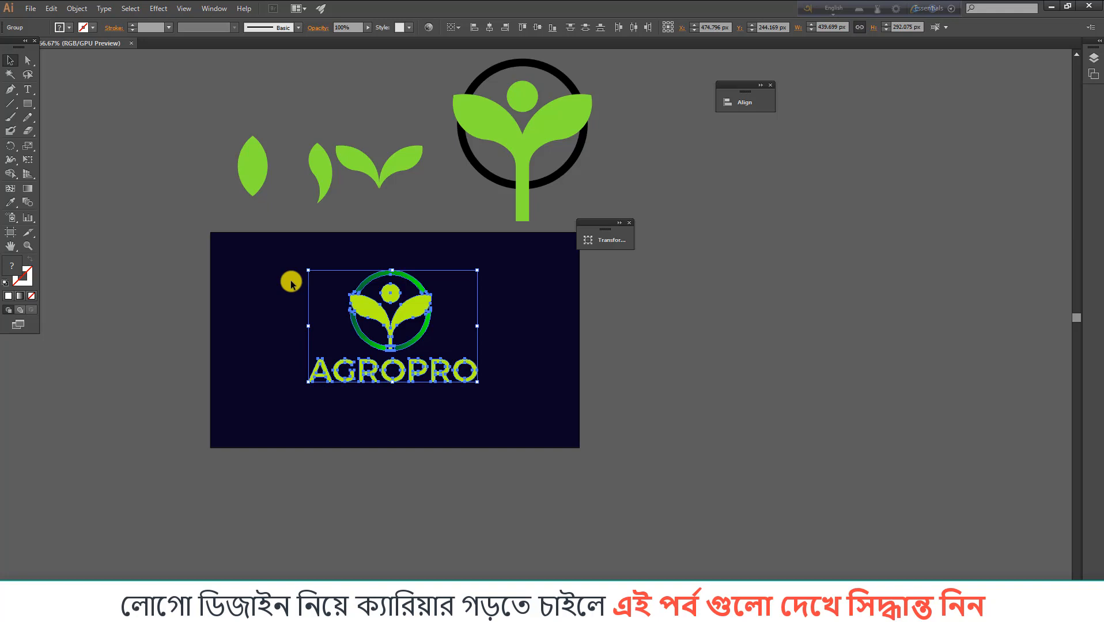
pyautogui.click(291, 281)
pyautogui.moveTo(270, 254); pyautogui.dragTo(516, 415)
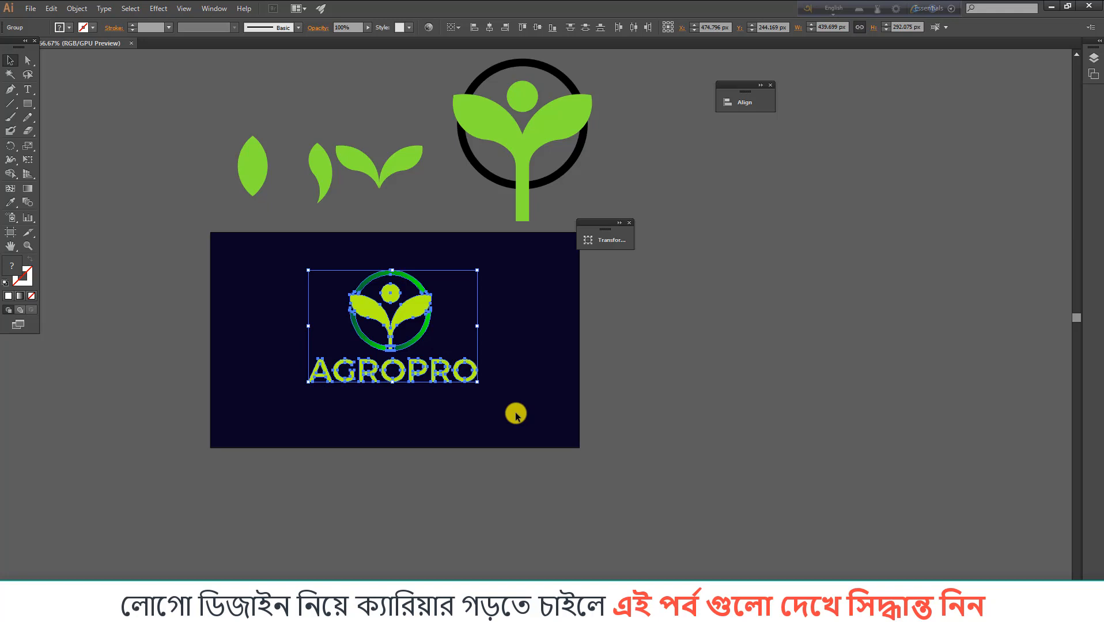
pyautogui.click(516, 415)
pyautogui.moveTo(510, 404)
pyautogui.mouseDown()
pyautogui.moveTo(264, 258)
pyautogui.moveTo(529, 412)
pyautogui.mouseUp()
pyautogui.click(272, 270)
pyautogui.click(511, 401)
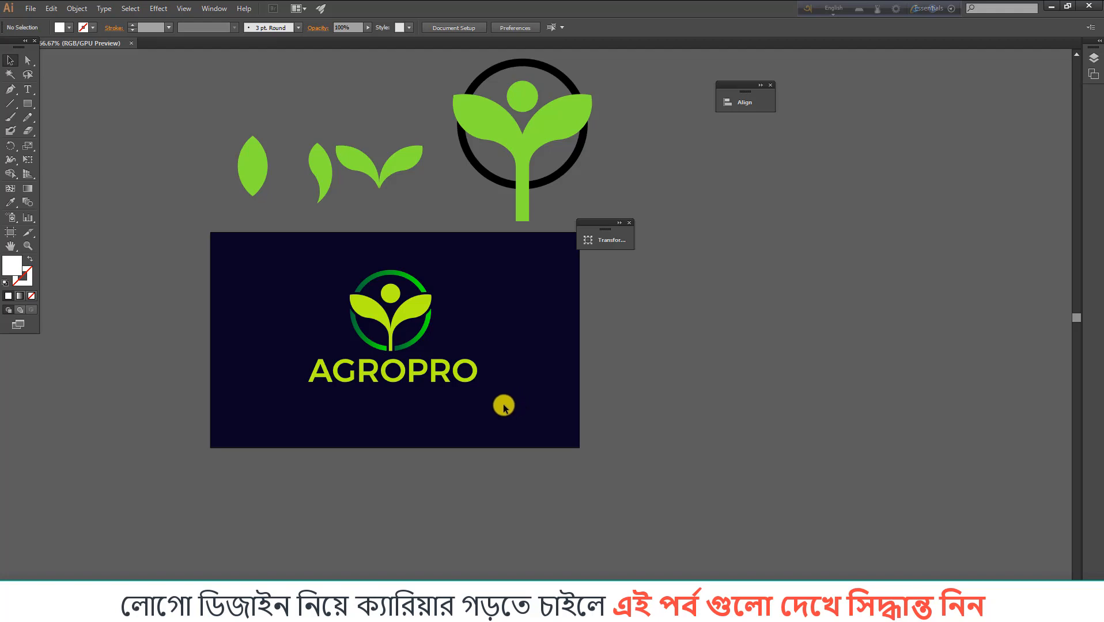
pyautogui.moveTo(497, 403); pyautogui.dragTo(308, 287)
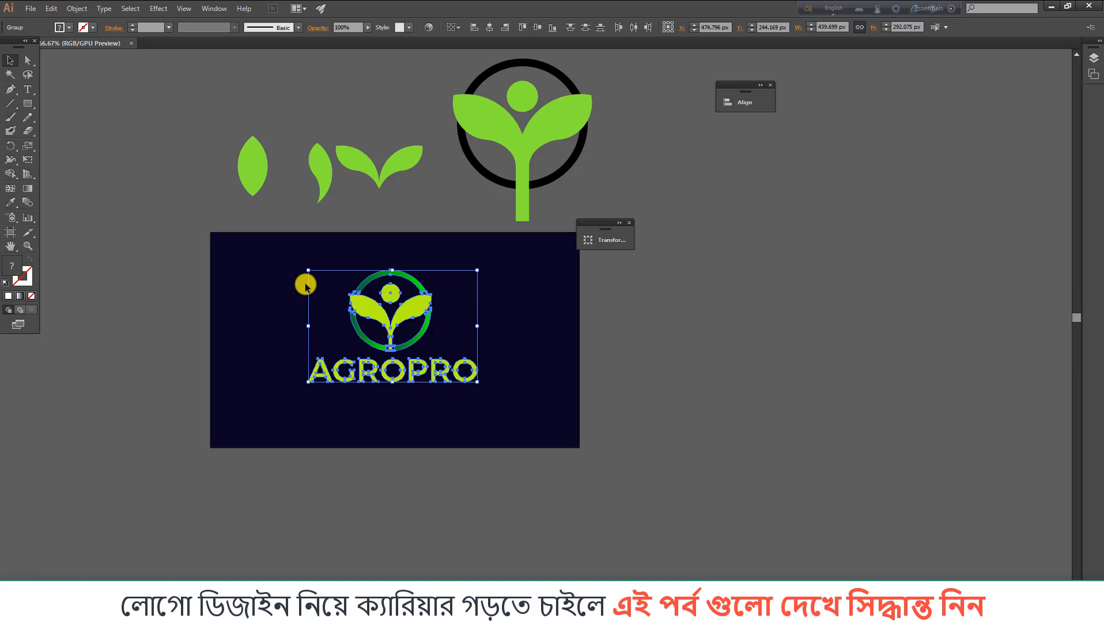
# Move the complete AGROPRO logo off the dark background rectangle onto the empty canvas to its right.
pyautogui.moveTo(263, 256); pyautogui.dragTo(536, 424)
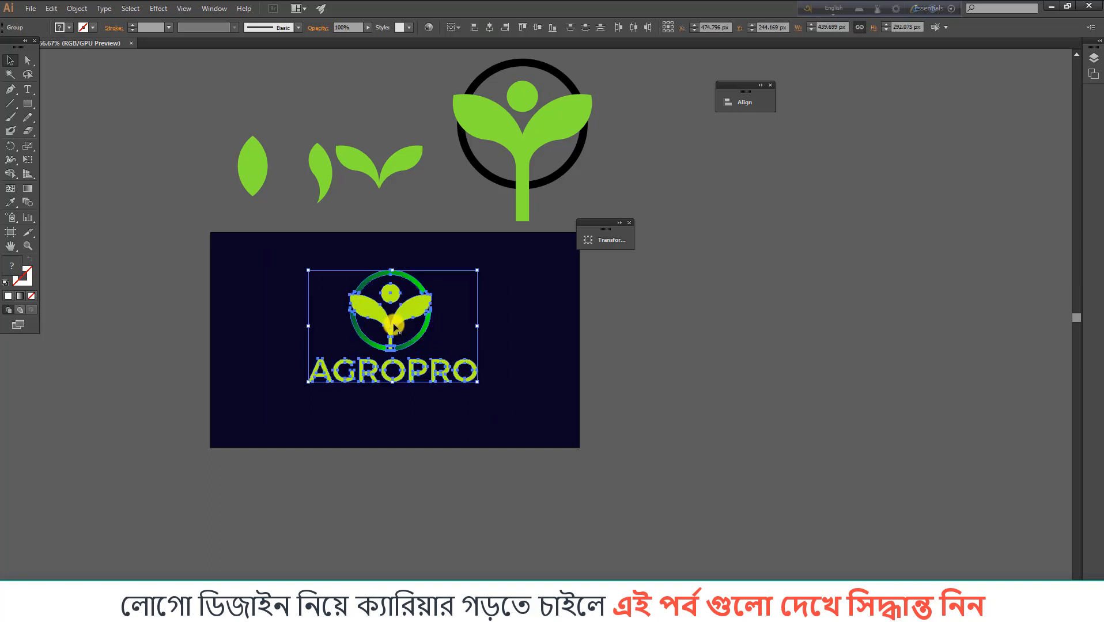
pyautogui.moveTo(375, 316); pyautogui.dragTo(757, 244)
pyautogui.click(316, 337)
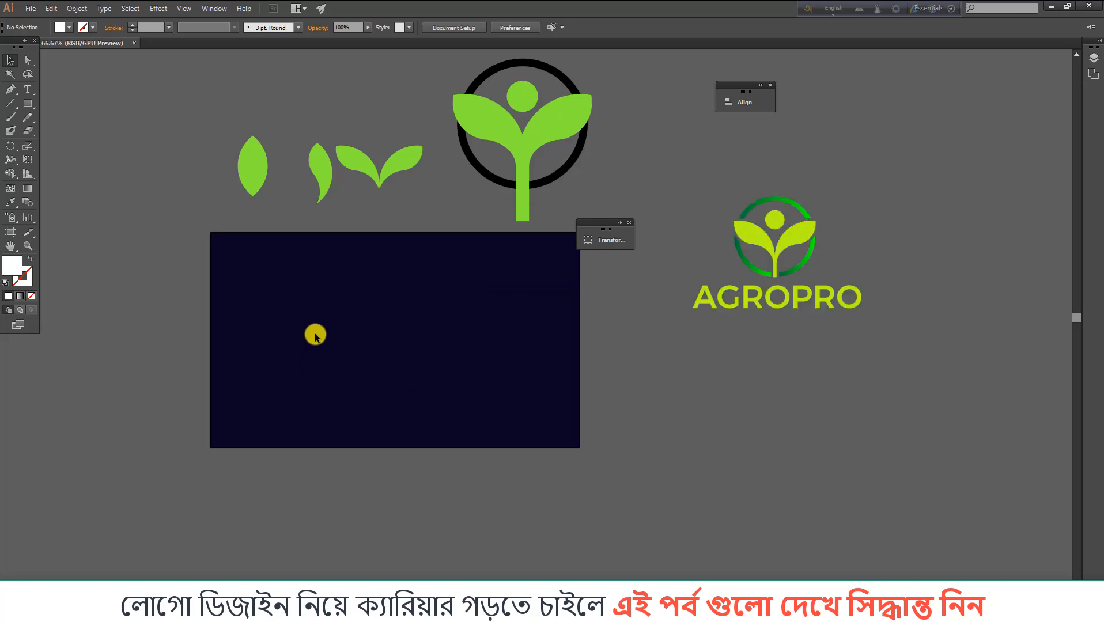
# Darken the background rectangle's fill to the near-black blue 030111.
pyautogui.click(315, 337)
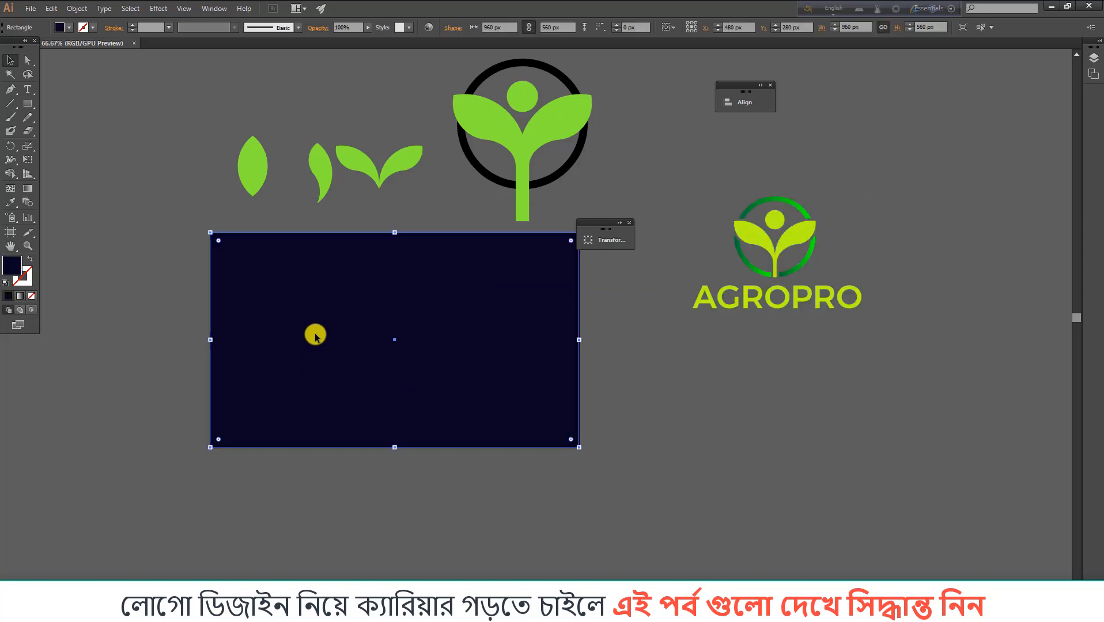
pyautogui.click(173, 348)
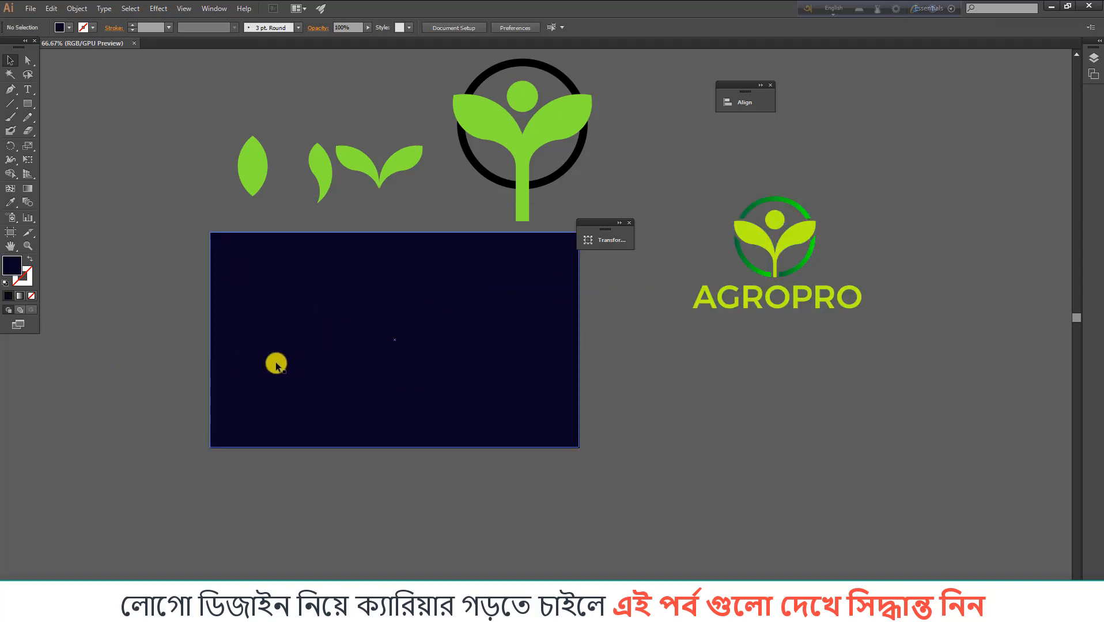
pyautogui.click(270, 330)
pyautogui.doubleClick(11, 266)
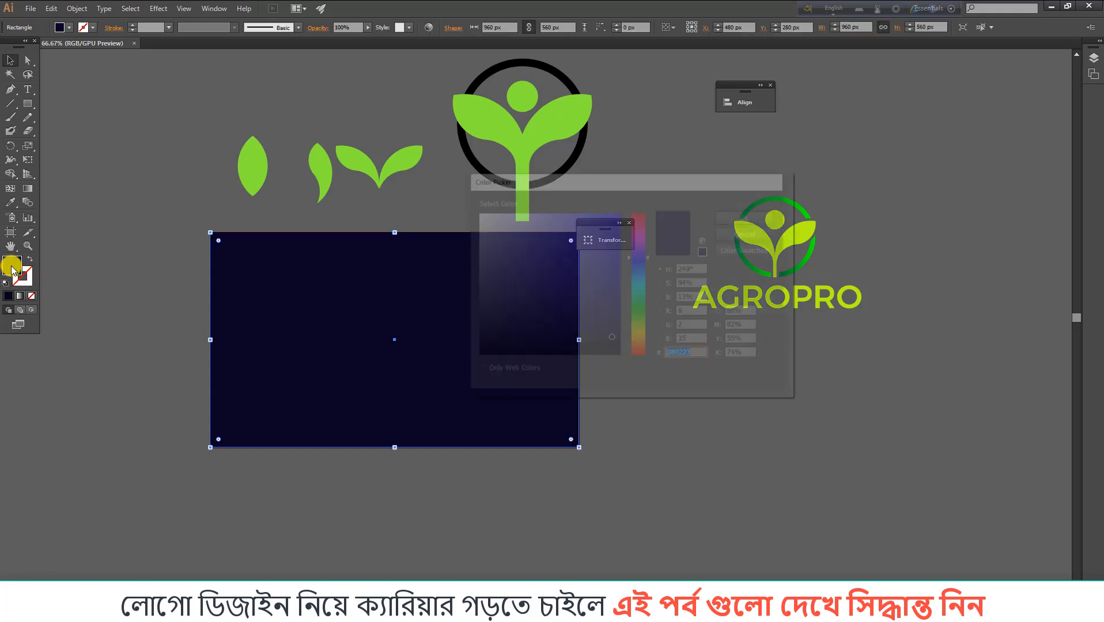
pyautogui.click(615, 348)
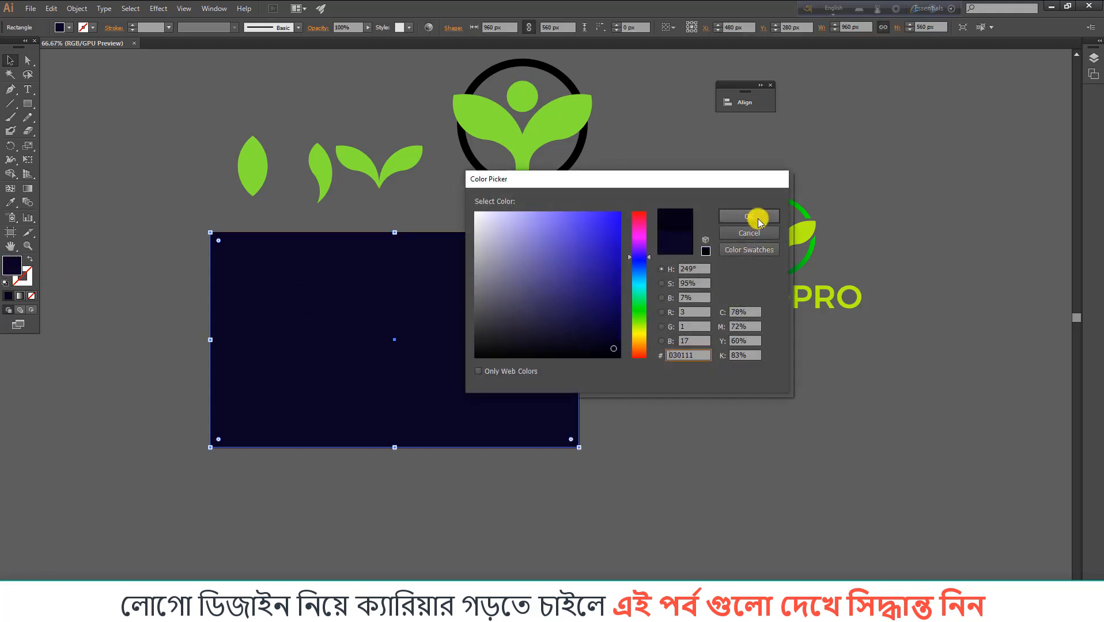
pyautogui.click(749, 216)
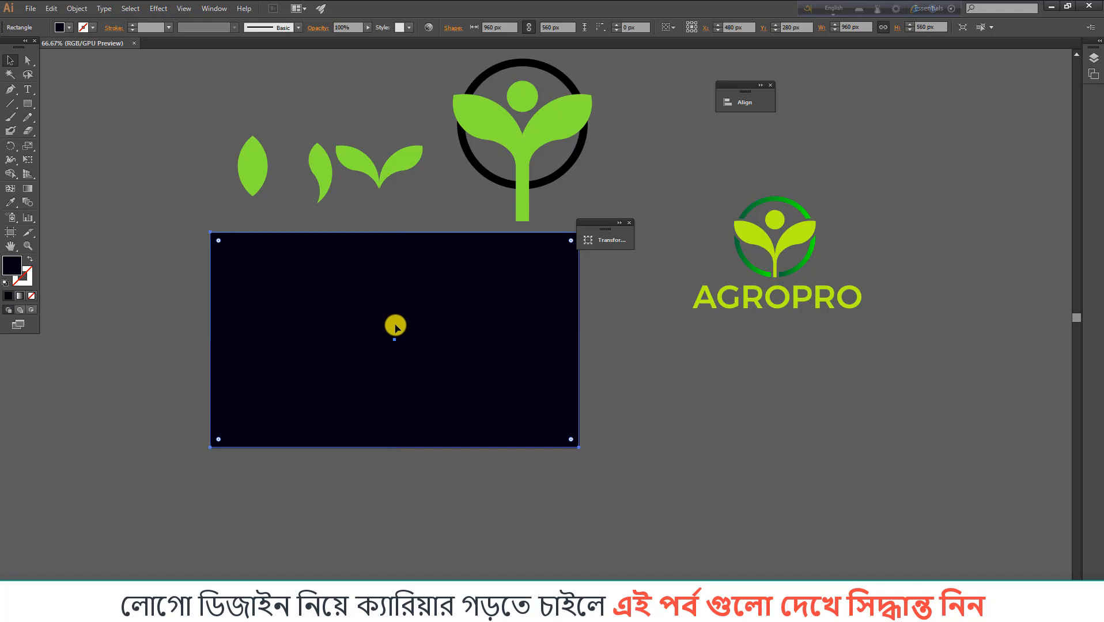
pyautogui.hotkey('ctrl', 'shift', 'a')
# Close the floating Transform panel and place a copy of the black-ringed sprout emblem on the dark rectangle.
pyautogui.scroll(3, 493, 386)
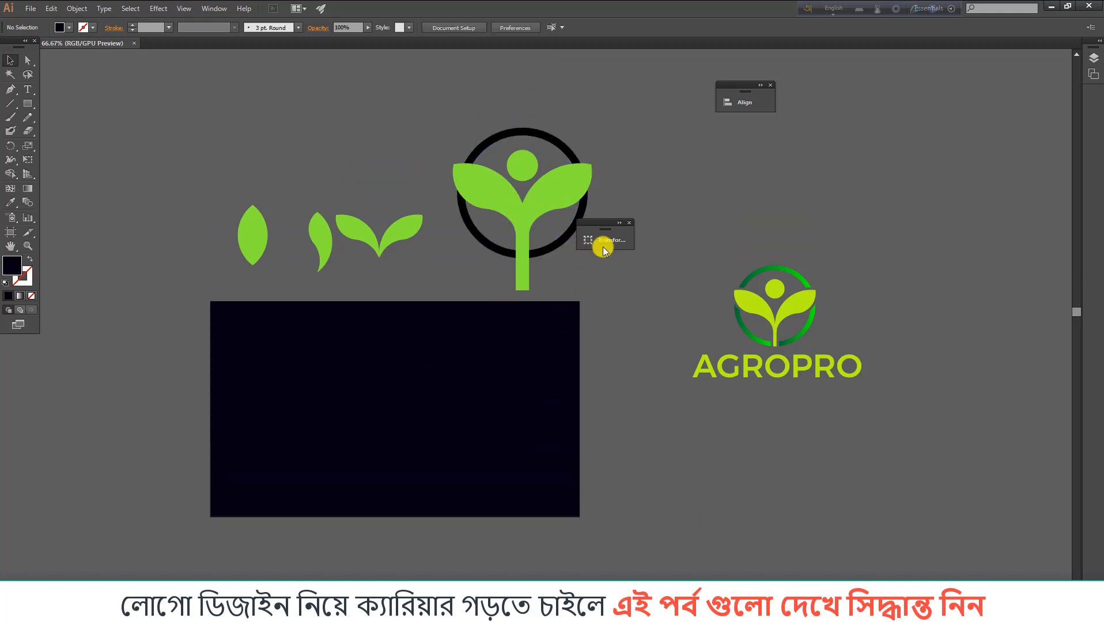
pyautogui.click(629, 222)
pyautogui.scroll(-1, 579, 221)
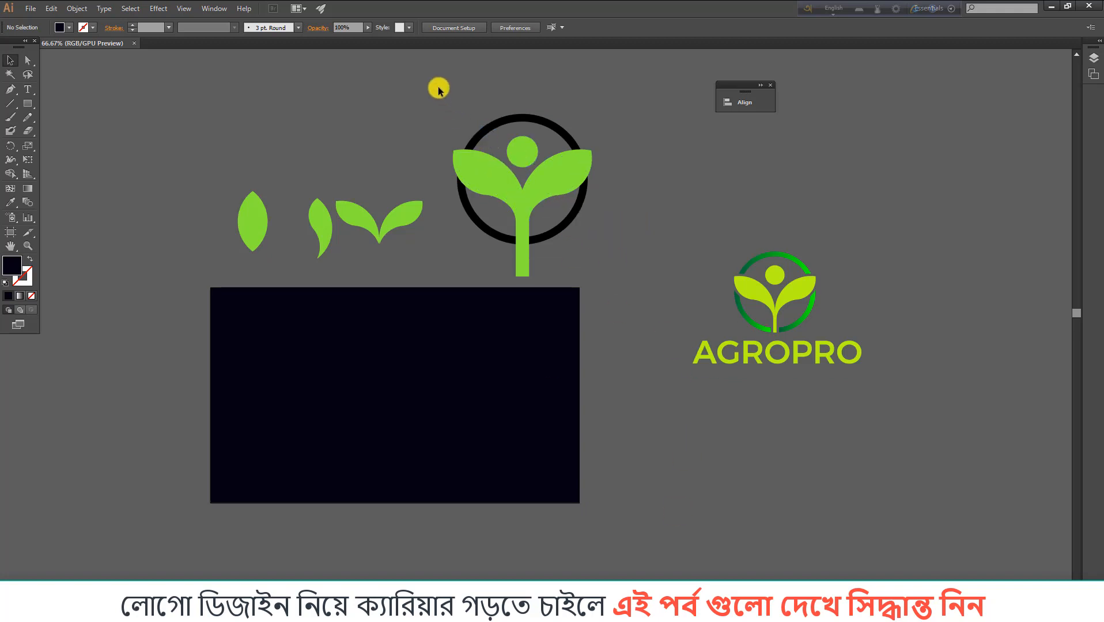
pyautogui.moveTo(438, 88); pyautogui.dragTo(390, 364)
pyautogui.scroll(-2, 584, 266)
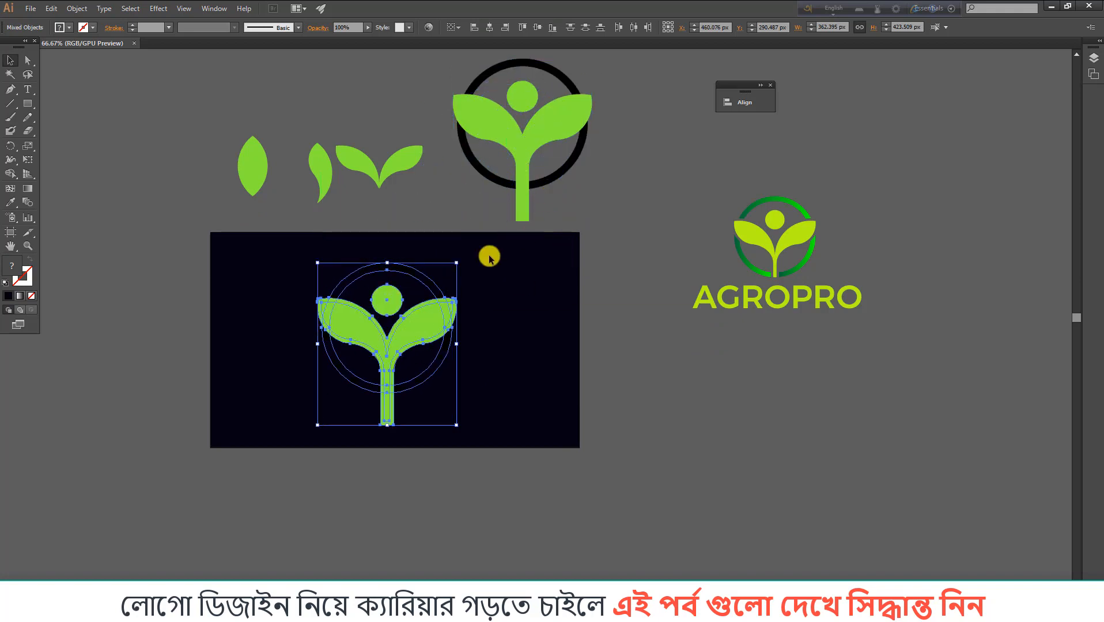
pyautogui.click(238, 306)
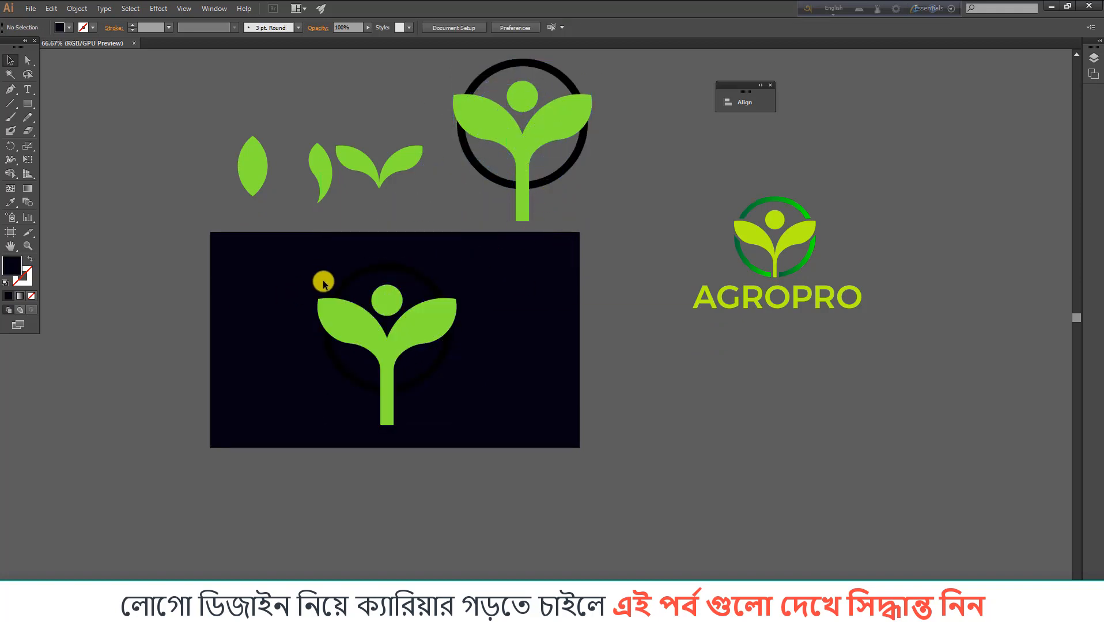
# Delete the ring, the head circle and the thinner inner sprout path from the copied emblem, keeping only the thick sprout.
pyautogui.click(355, 276)
pyautogui.press('Delete')
pyautogui.click(383, 296)
pyautogui.press('Delete')
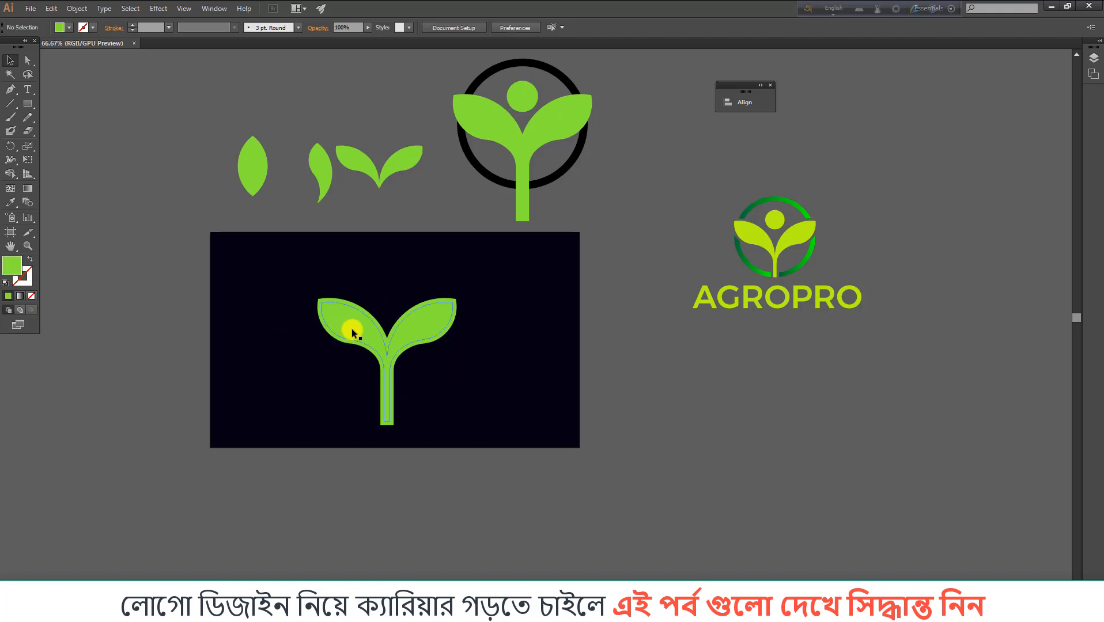
pyautogui.click(334, 321)
pyautogui.moveTo(365, 330); pyautogui.dragTo(522, 273)
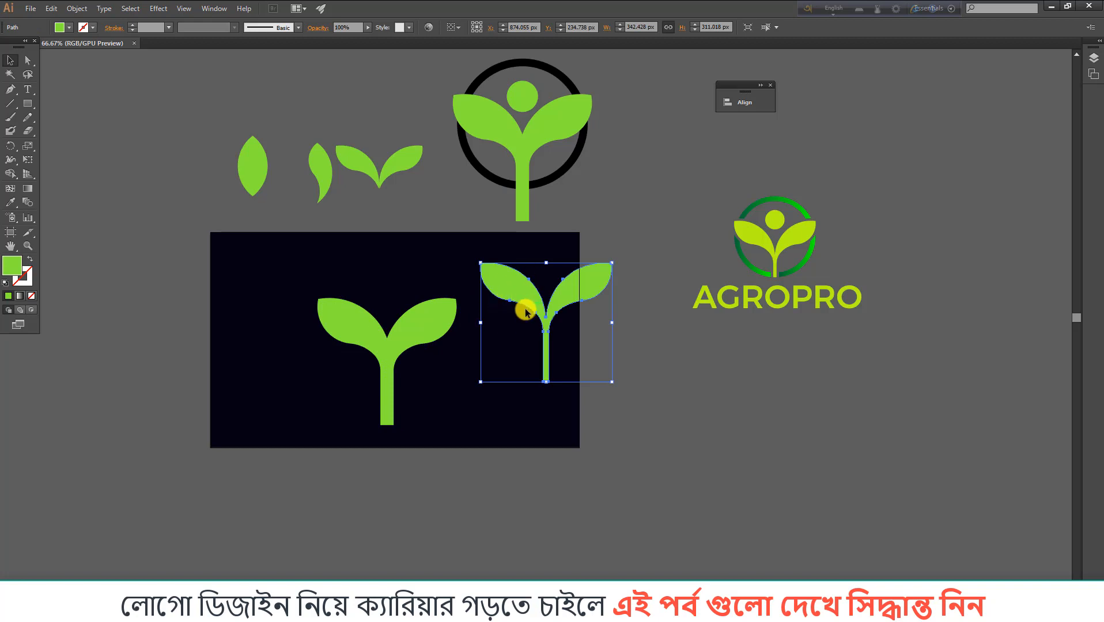
pyautogui.press('Delete')
pyautogui.click(407, 333)
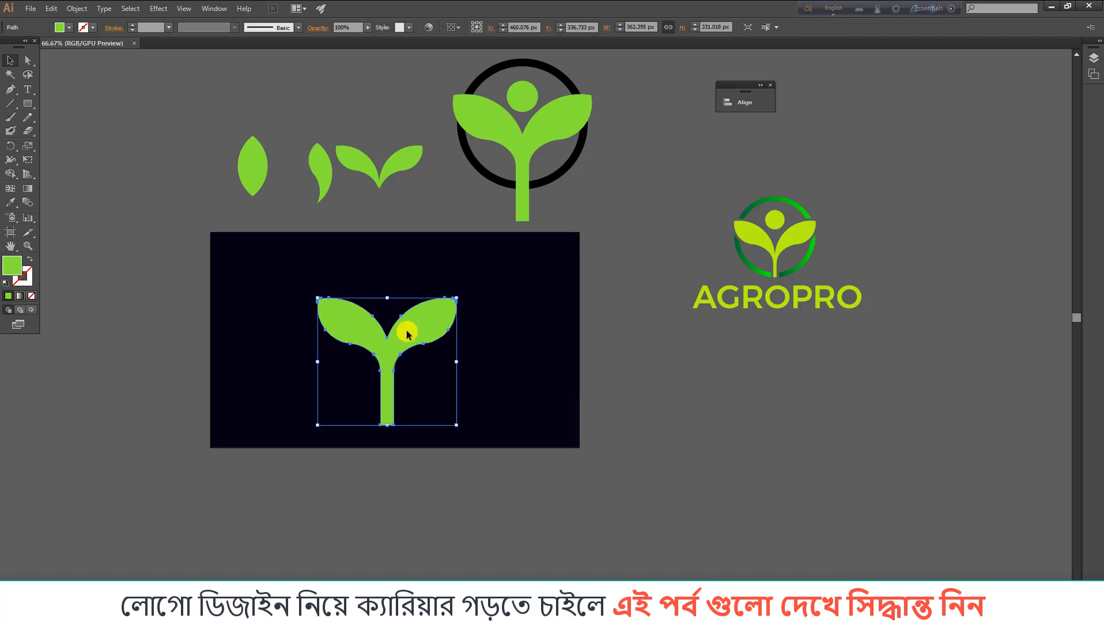
pyautogui.click(386, 285)
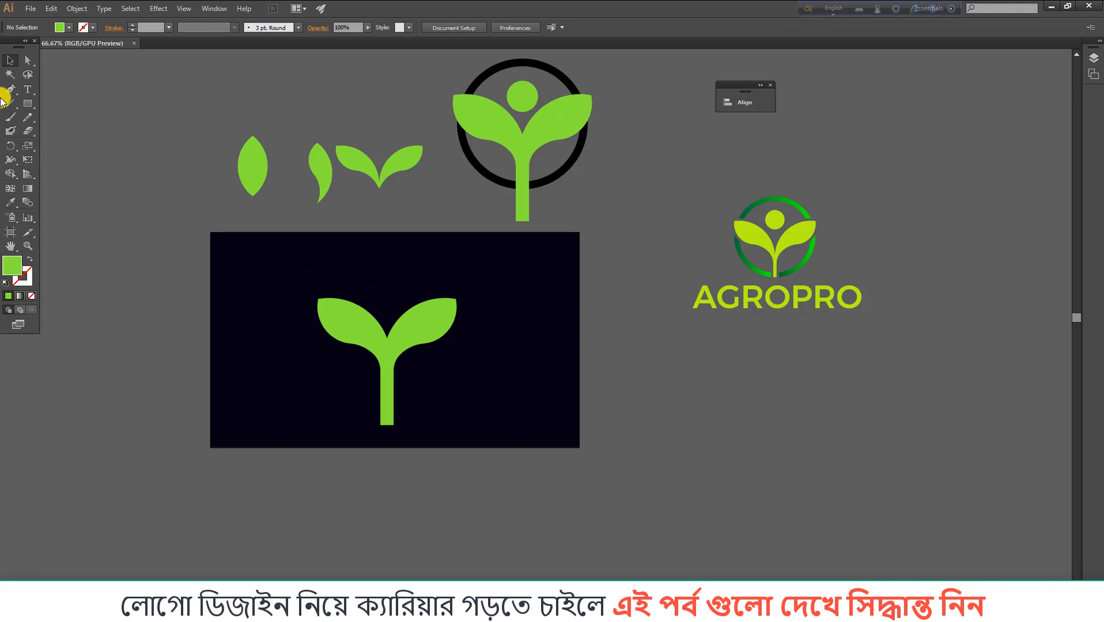
# Draw a circle about 409 px in diameter centred on the sprout's leaf junction and fill it with cyan.
pyautogui.click(27, 104)
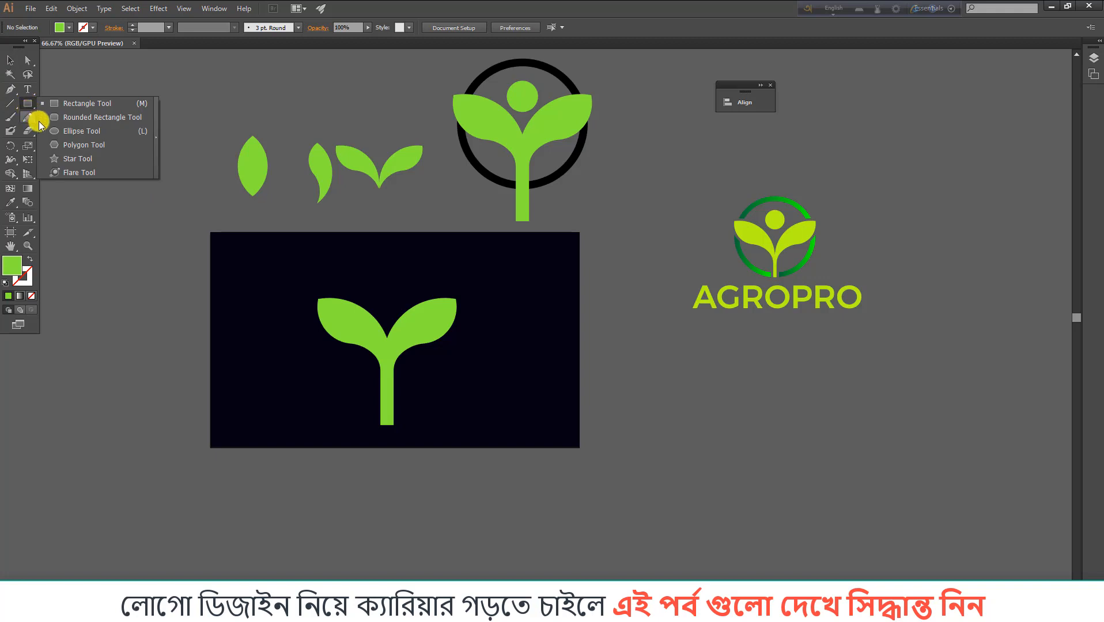
pyautogui.click(68, 131)
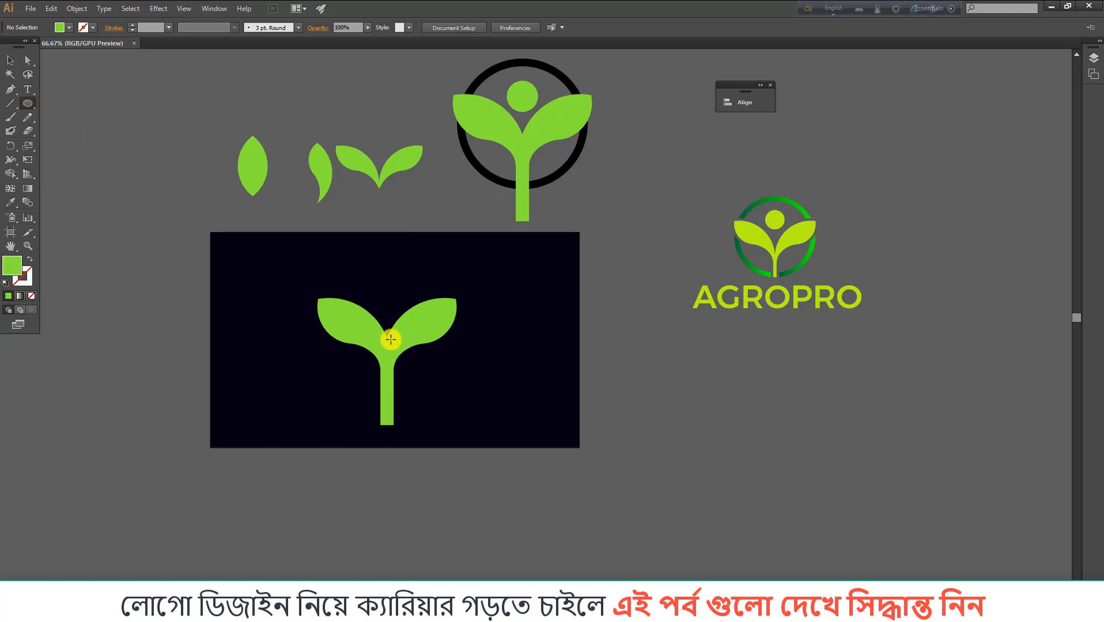
pyautogui.moveTo(385, 335); pyautogui.dragTo(464, 382)
pyautogui.click(9, 60)
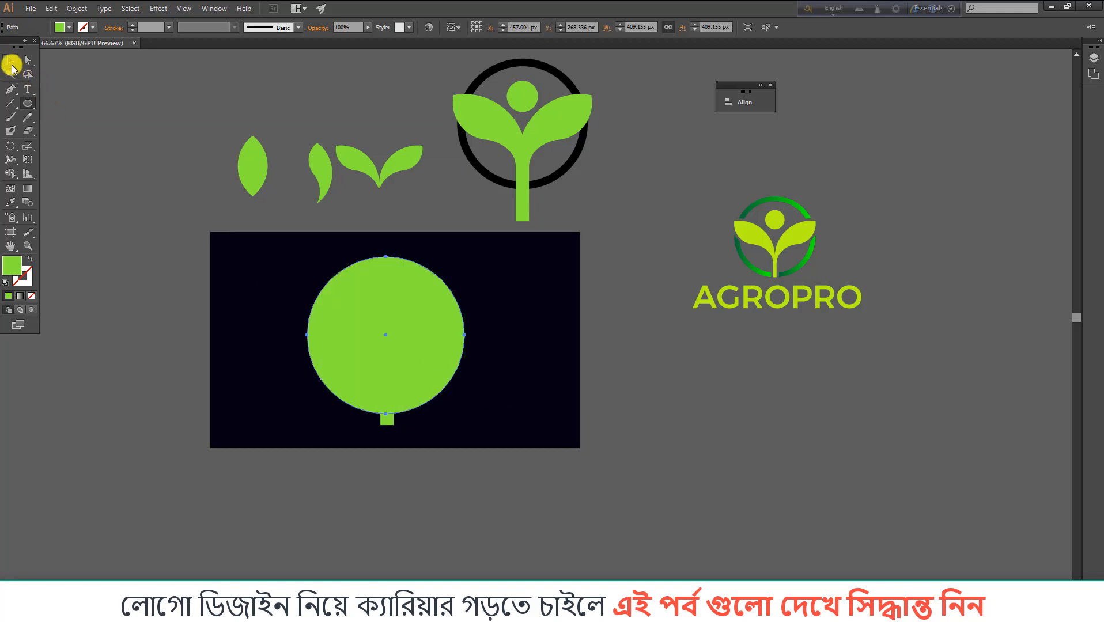
pyautogui.click(370, 328)
pyautogui.click(68, 28)
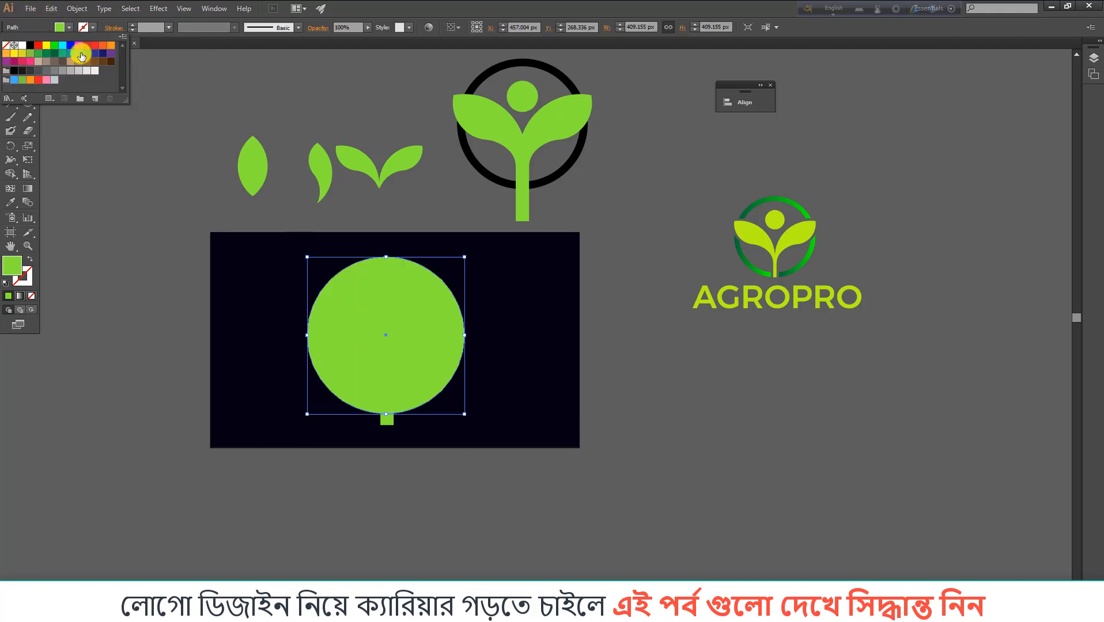
pyautogui.click(63, 45)
pyautogui.press('Escape')
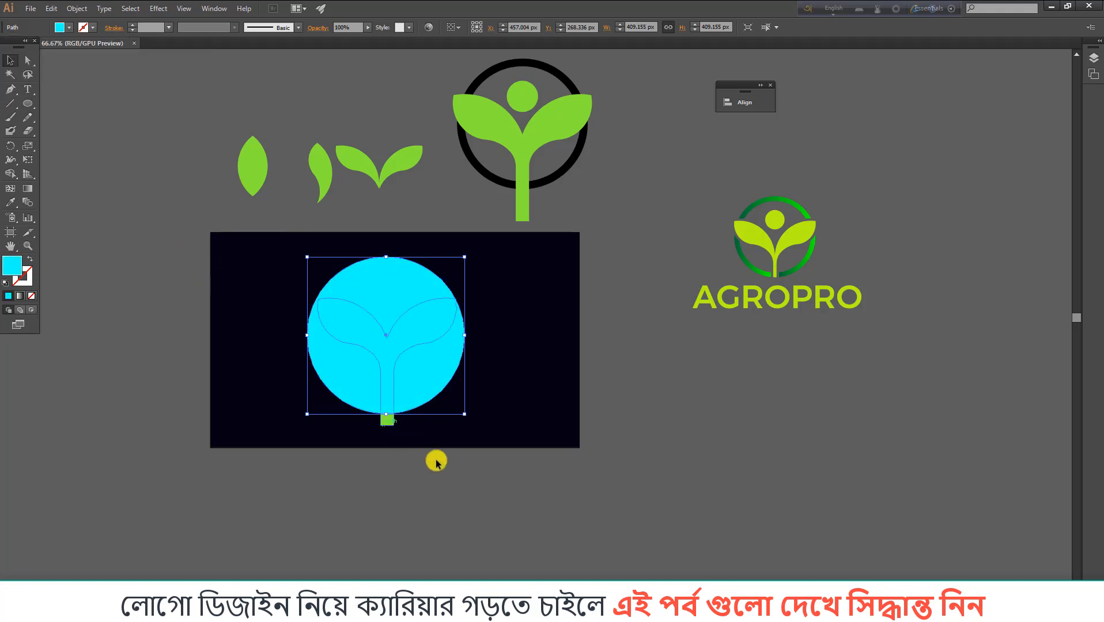
# Bring the green sprout to the front of the cyan circle.
pyautogui.click(389, 423)
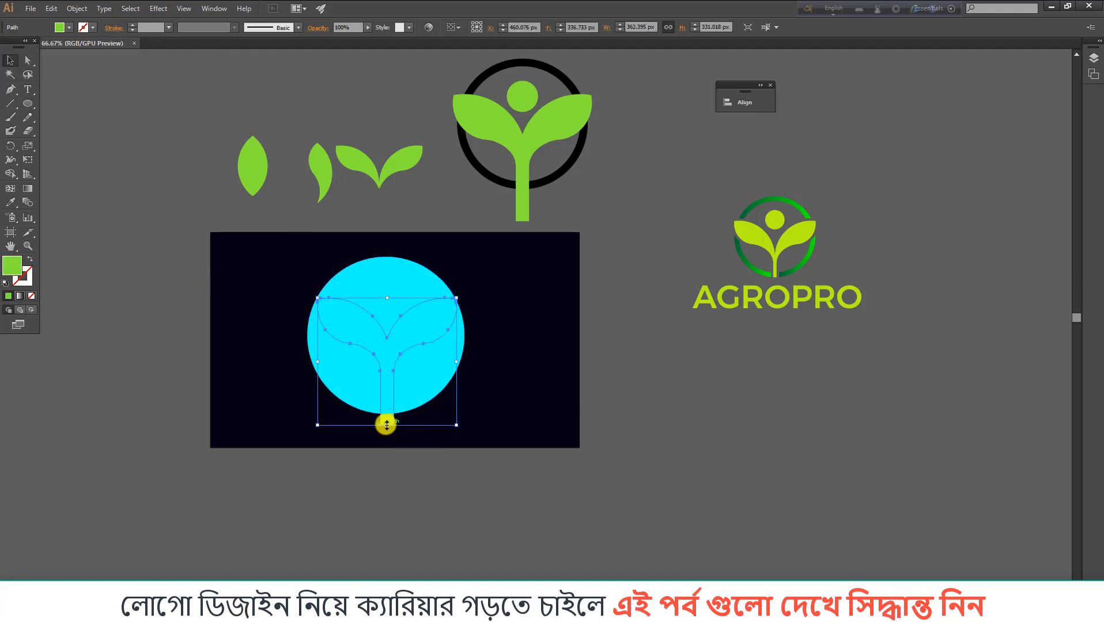
pyautogui.rightClick(386, 425)
pyautogui.moveTo(438, 405)
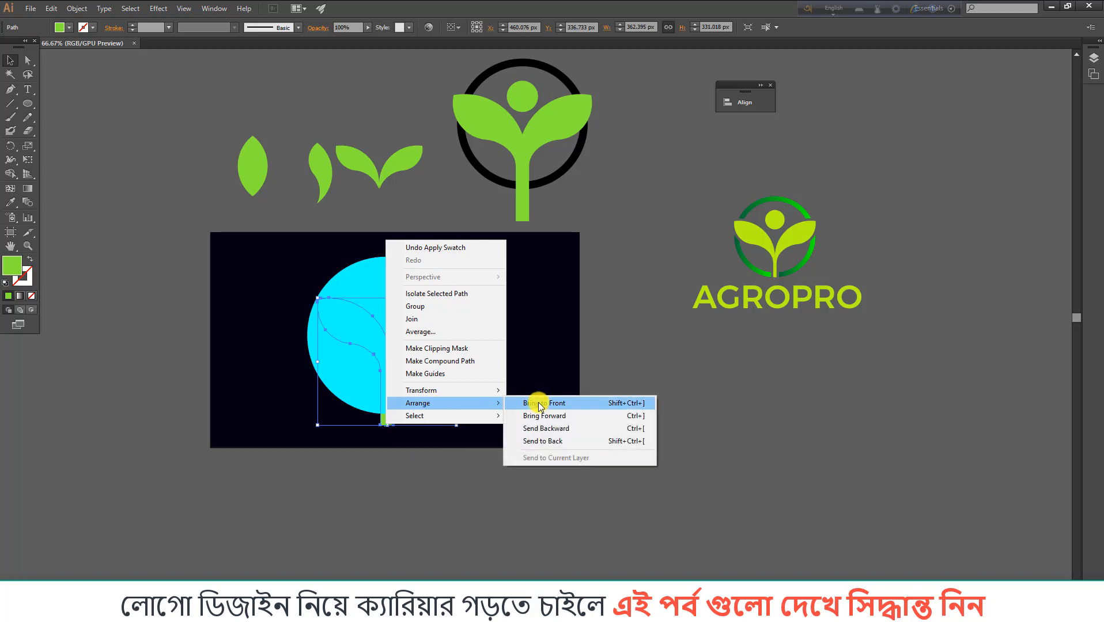
pyautogui.click(541, 404)
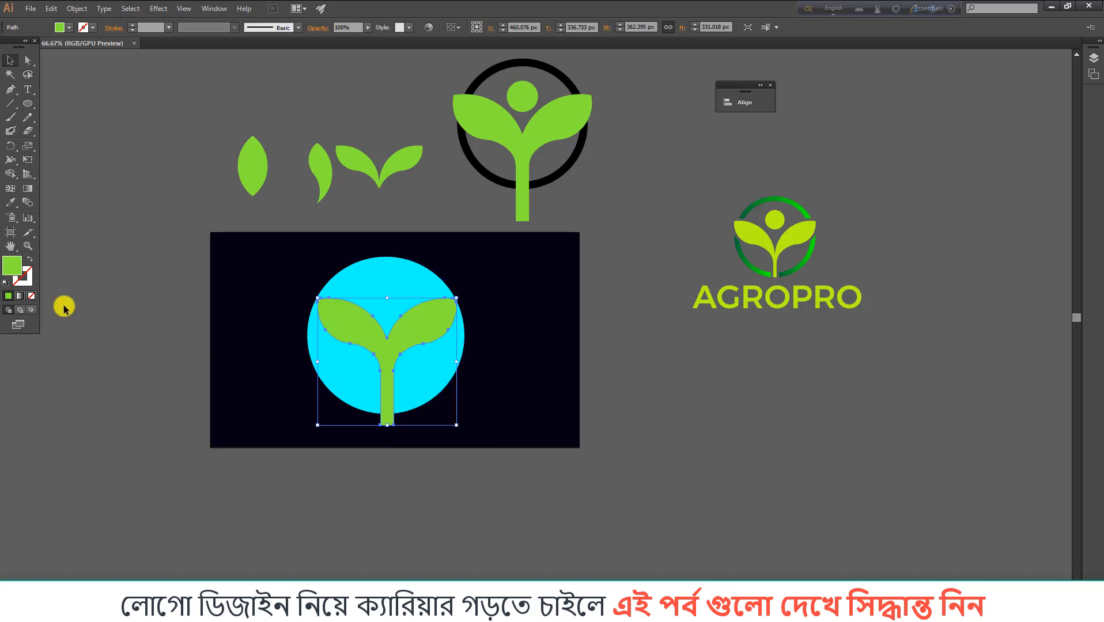
pyautogui.click(223, 304)
# Move the sprout down about 45 px and enlarge it proportionally so its leaf tips reach the cyan circle's edge.
pyautogui.scroll(2, 242, 303)
pyautogui.click(437, 334)
pyautogui.scroll(2, 403, 297)
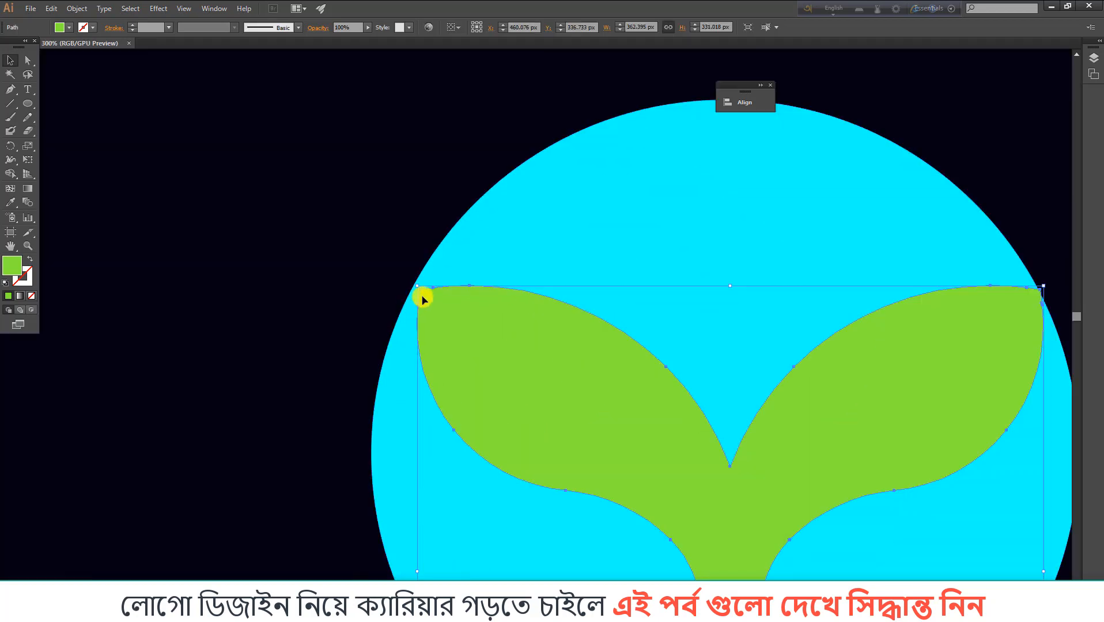
pyautogui.scroll(-2, 327, 301)
pyautogui.click(273, 342)
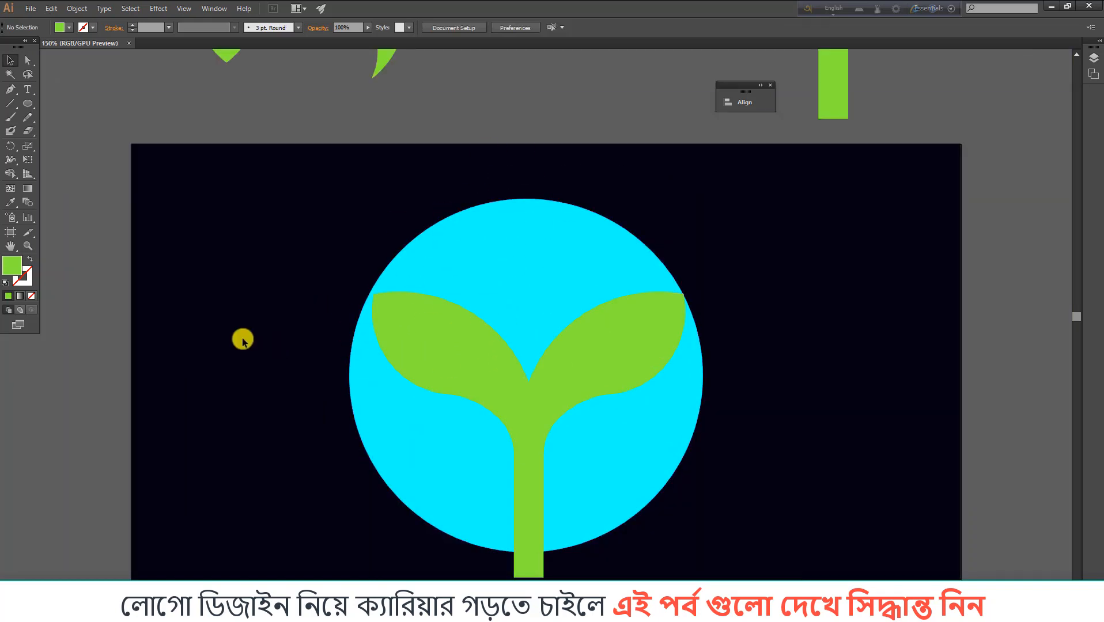
pyautogui.moveTo(477, 348); pyautogui.dragTo(475, 386)
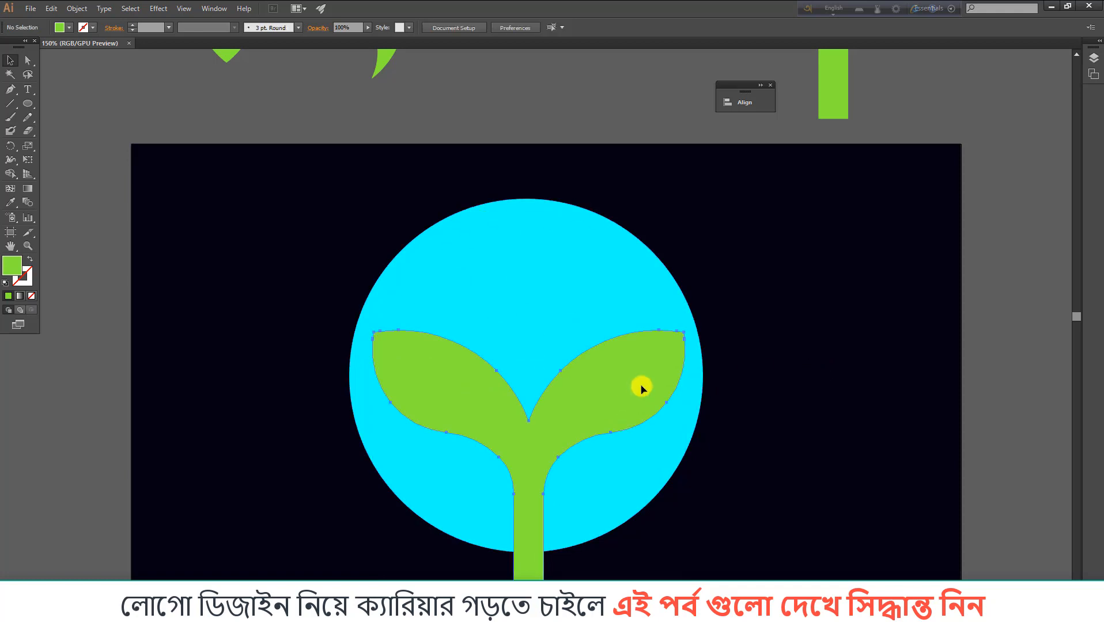
pyautogui.moveTo(685, 331); pyautogui.dragTo(694, 321)
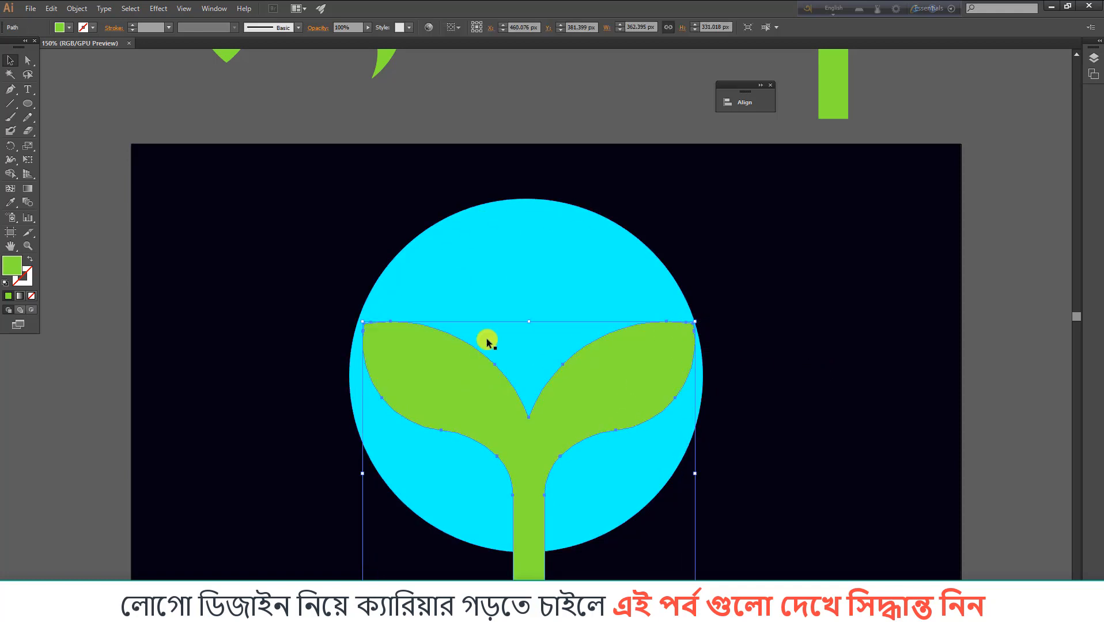
# Align the sprout and the cyan circle on their horizontal centres.
pyautogui.click(287, 256)
pyautogui.moveTo(287, 256); pyautogui.dragTo(674, 481)
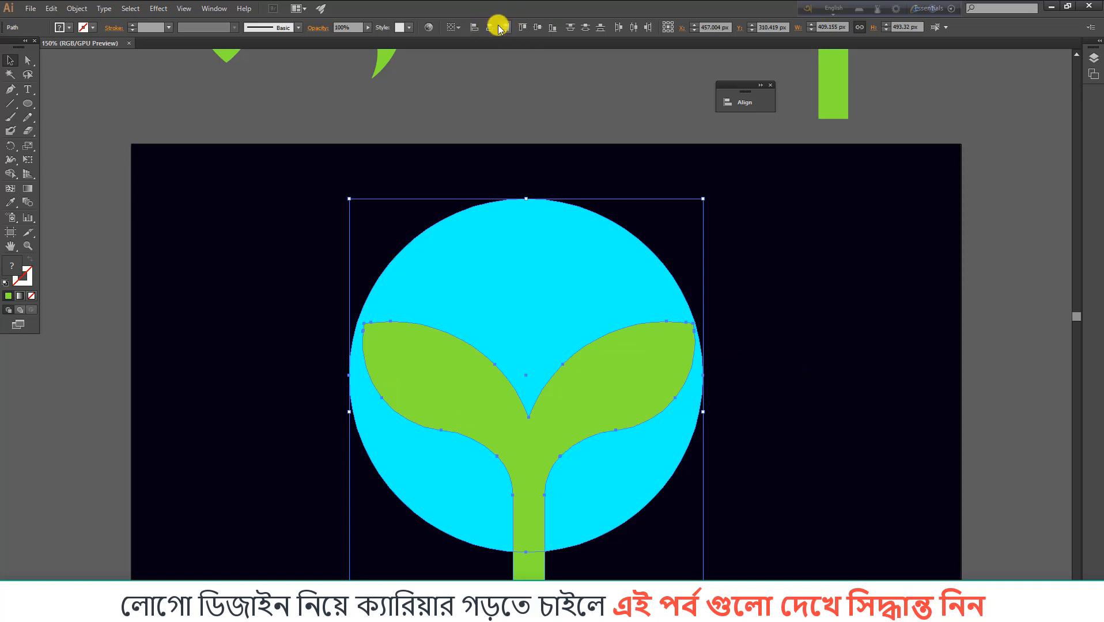
pyautogui.click(494, 29)
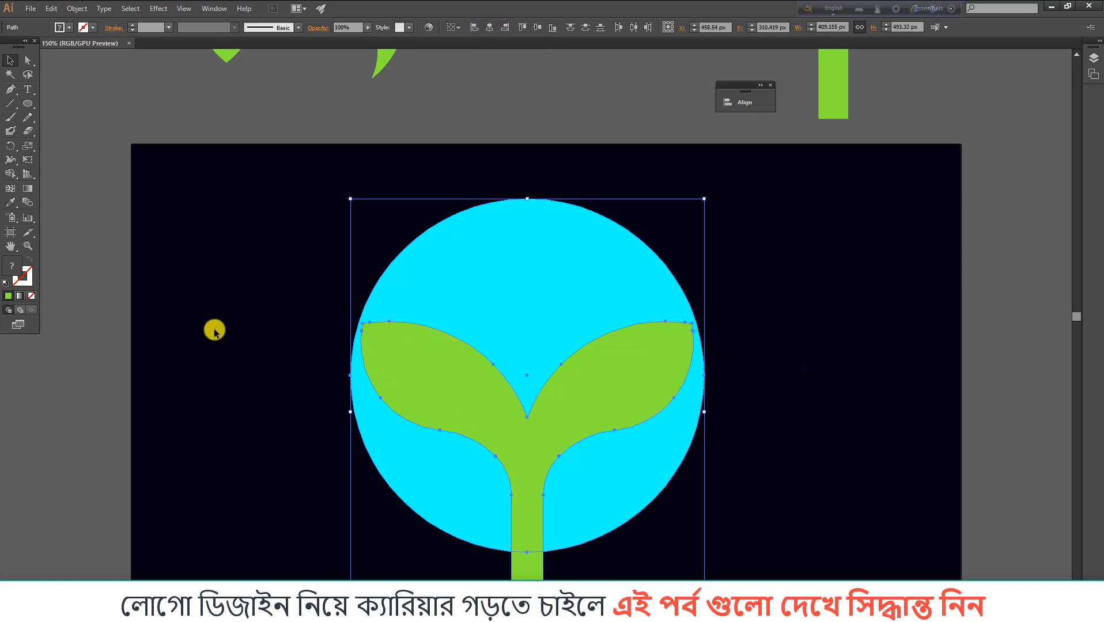
pyautogui.click(215, 329)
pyautogui.scroll(-1, 216, 329)
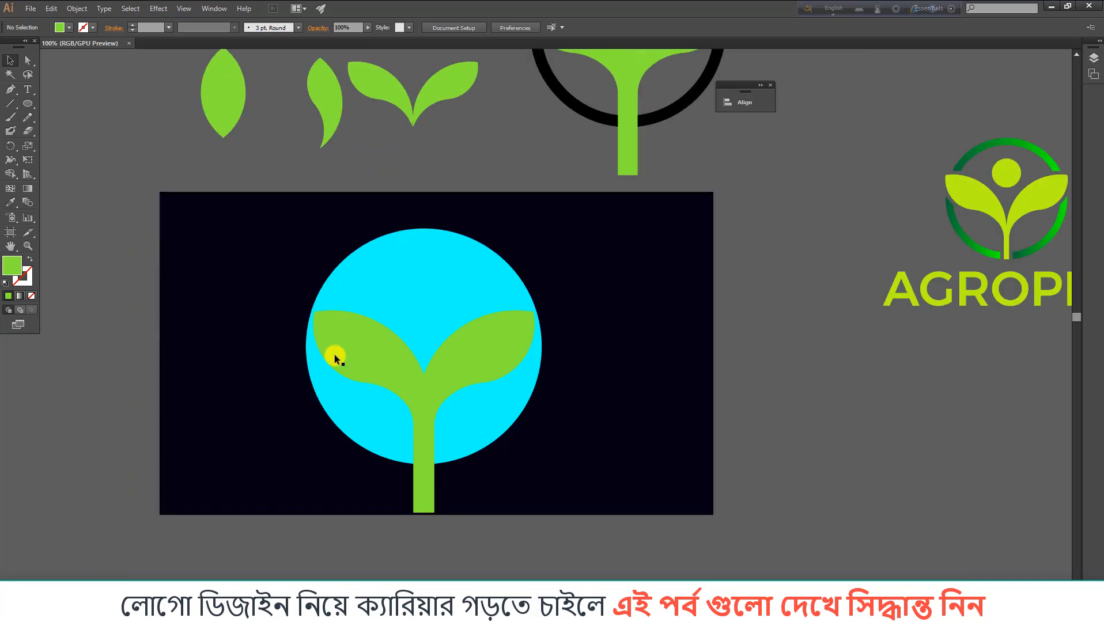
# Create an offset path 10 px outside the green sprout's outline with mitred joins.
pyautogui.click(359, 347)
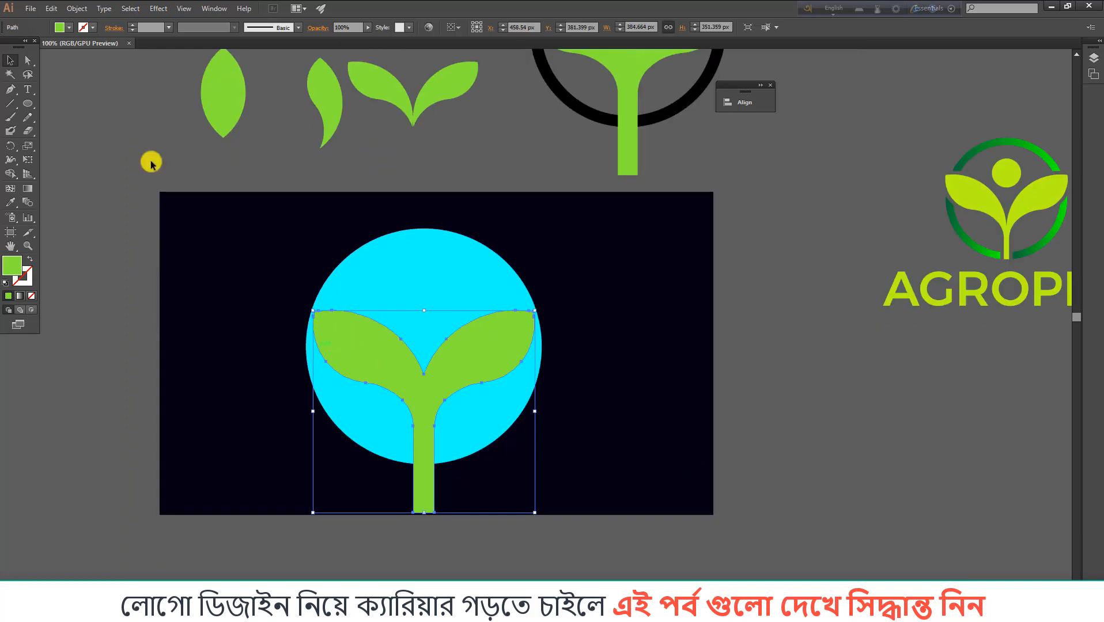
pyautogui.click(76, 9)
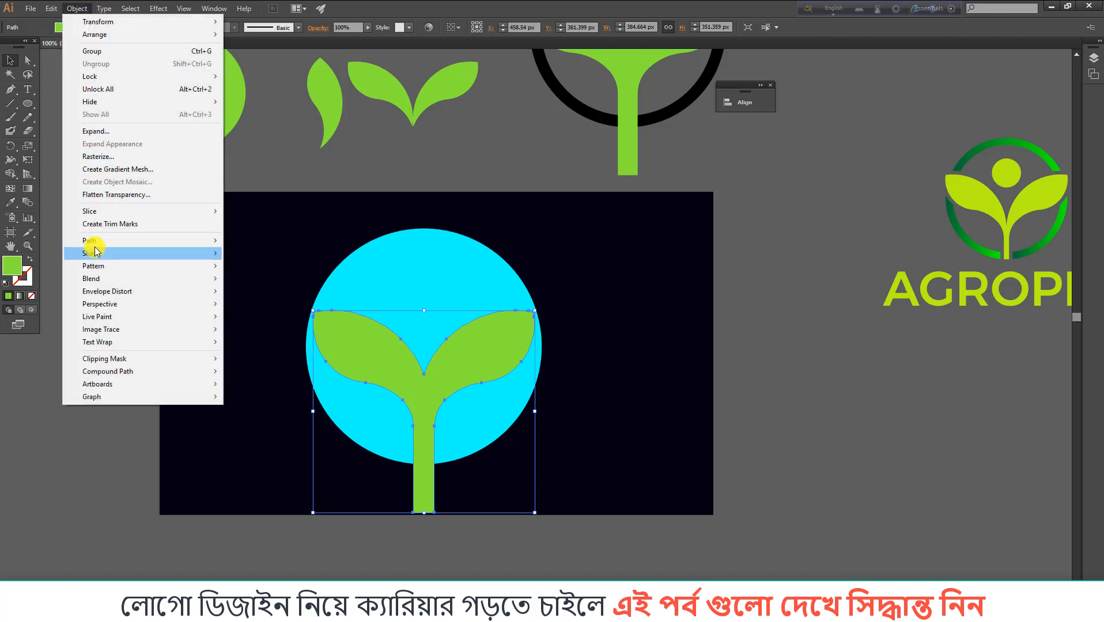
pyautogui.moveTo(123, 242)
pyautogui.click(270, 283)
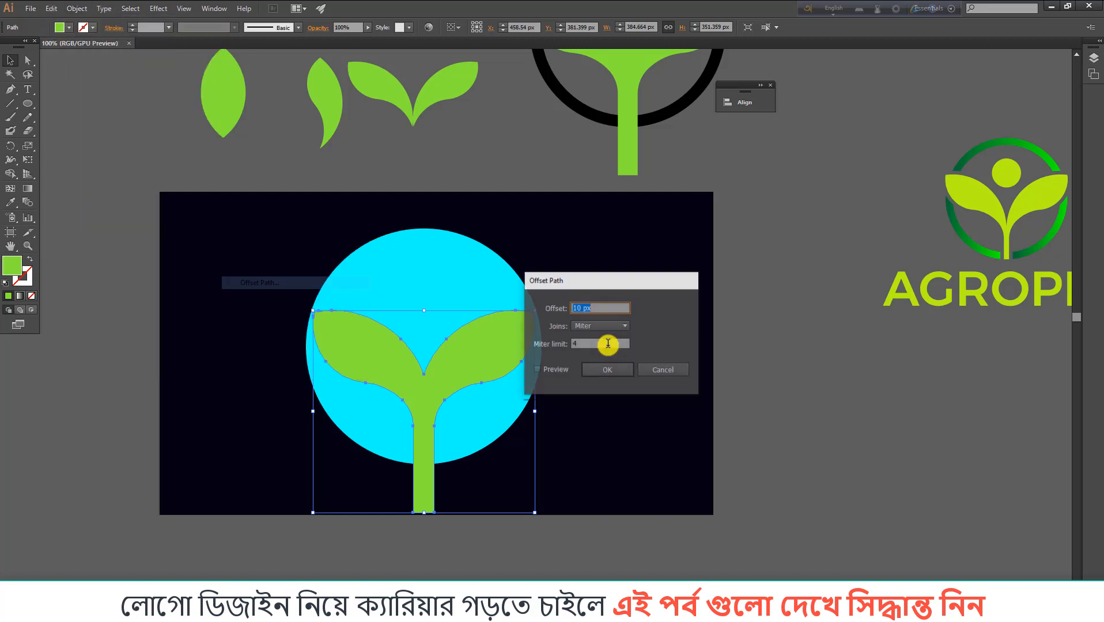
pyautogui.click(537, 369)
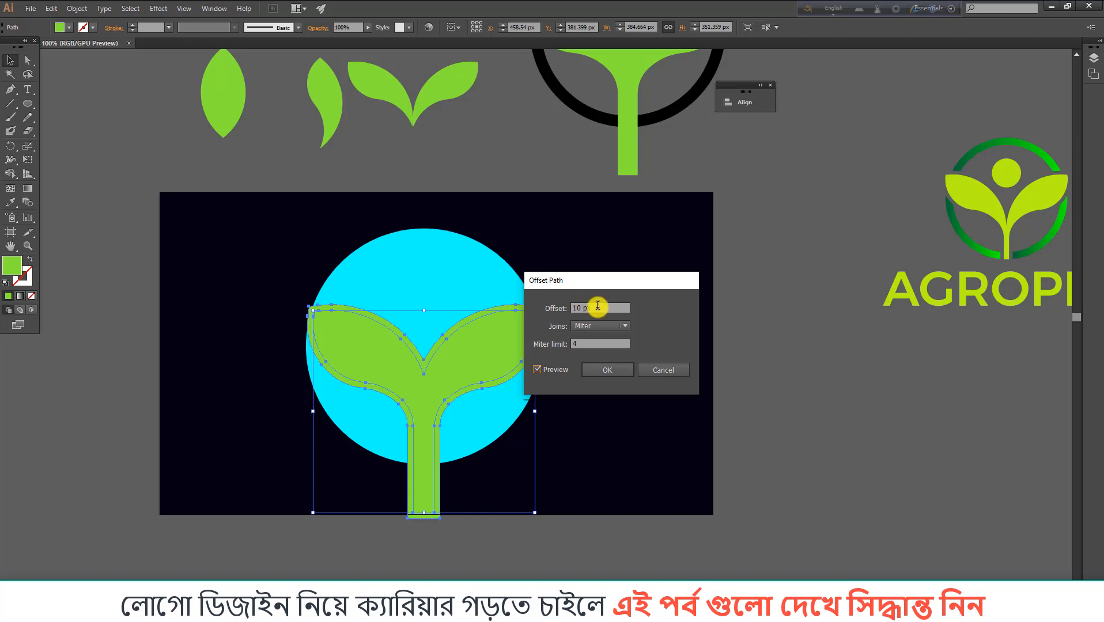
pyautogui.moveTo(594, 309); pyautogui.dragTo(569, 308)
pyautogui.click(607, 368)
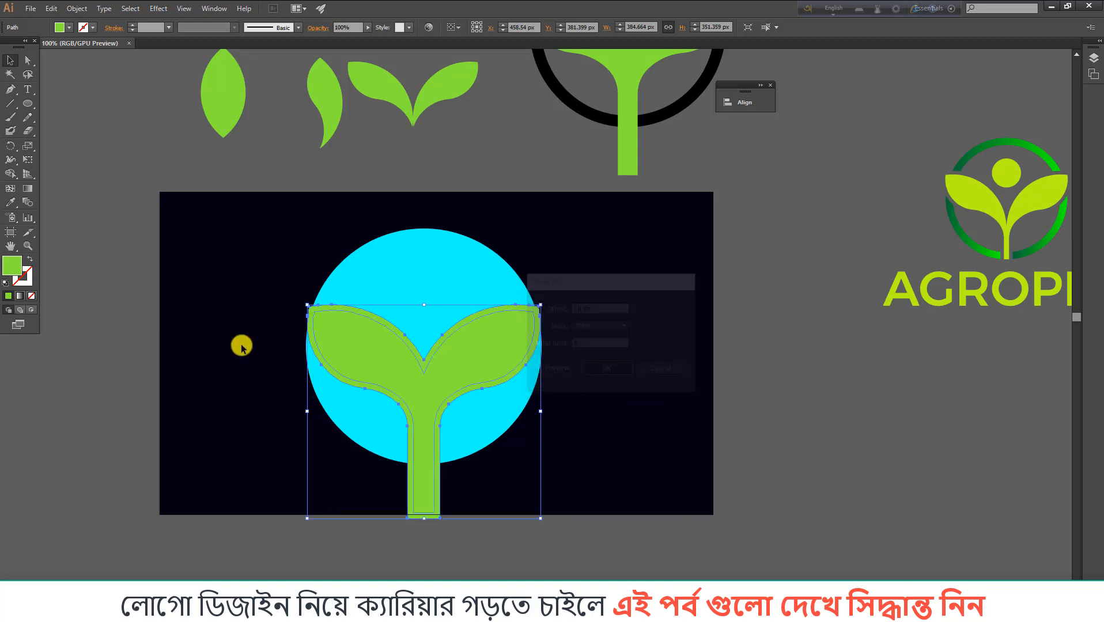
pyautogui.click(250, 260)
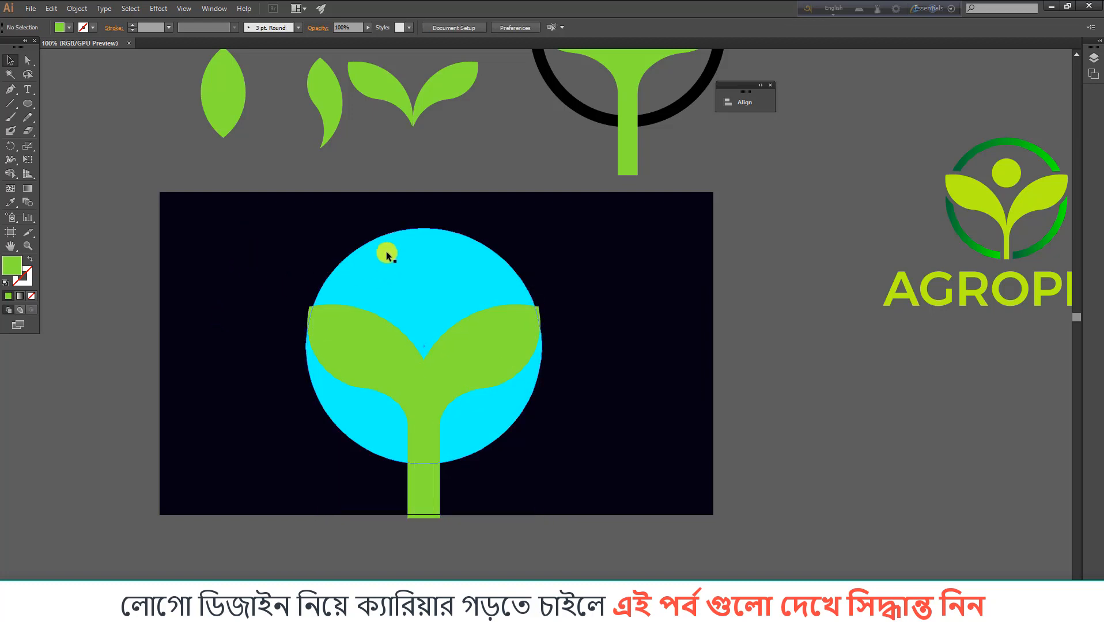
# Duplicate the cyan circle in place on top of the original and remove the copy's fill.
pyautogui.click(423, 239)
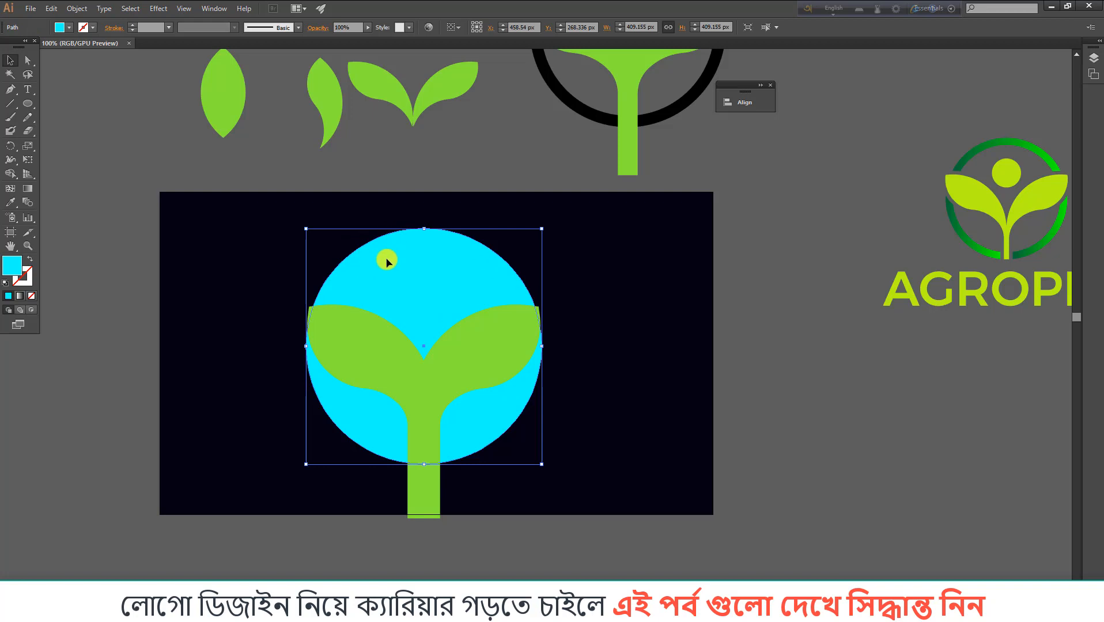
pyautogui.click(245, 266)
pyautogui.click(404, 254)
pyautogui.click(246, 254)
pyautogui.click(403, 265)
pyautogui.click(200, 264)
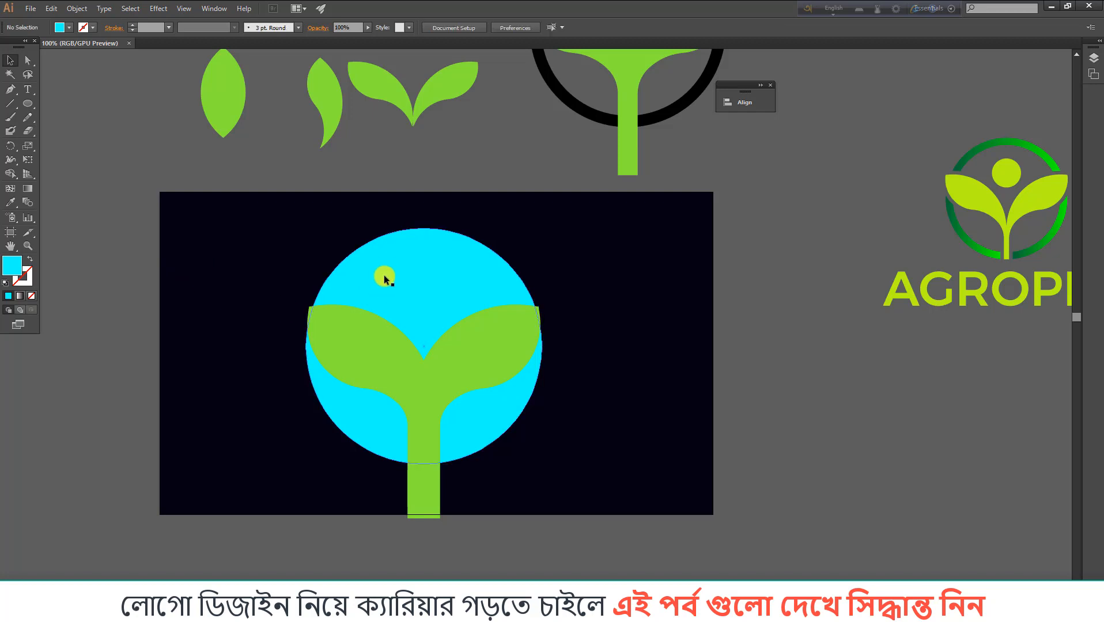
pyautogui.click(383, 270)
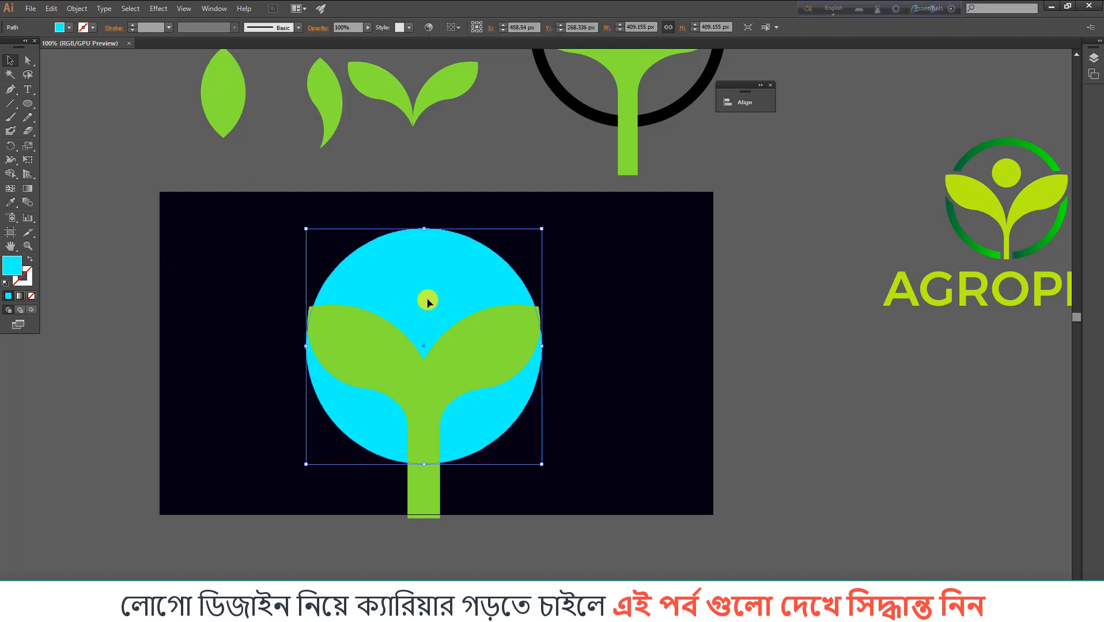
pyautogui.click(271, 296)
pyautogui.click(400, 276)
pyautogui.click(64, 27)
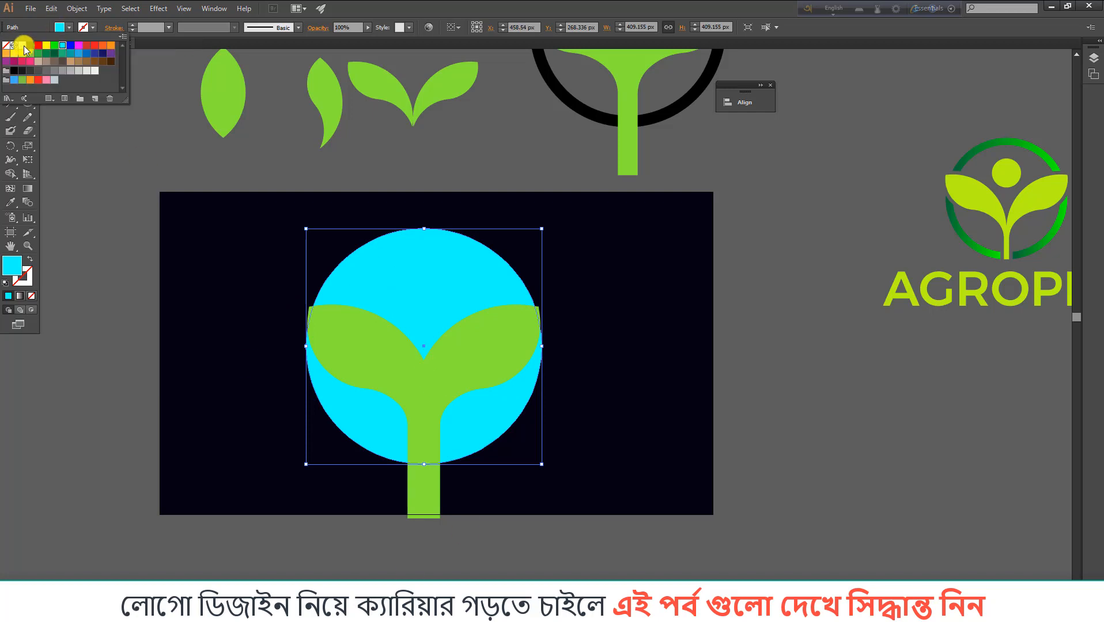
pyautogui.click(7, 47)
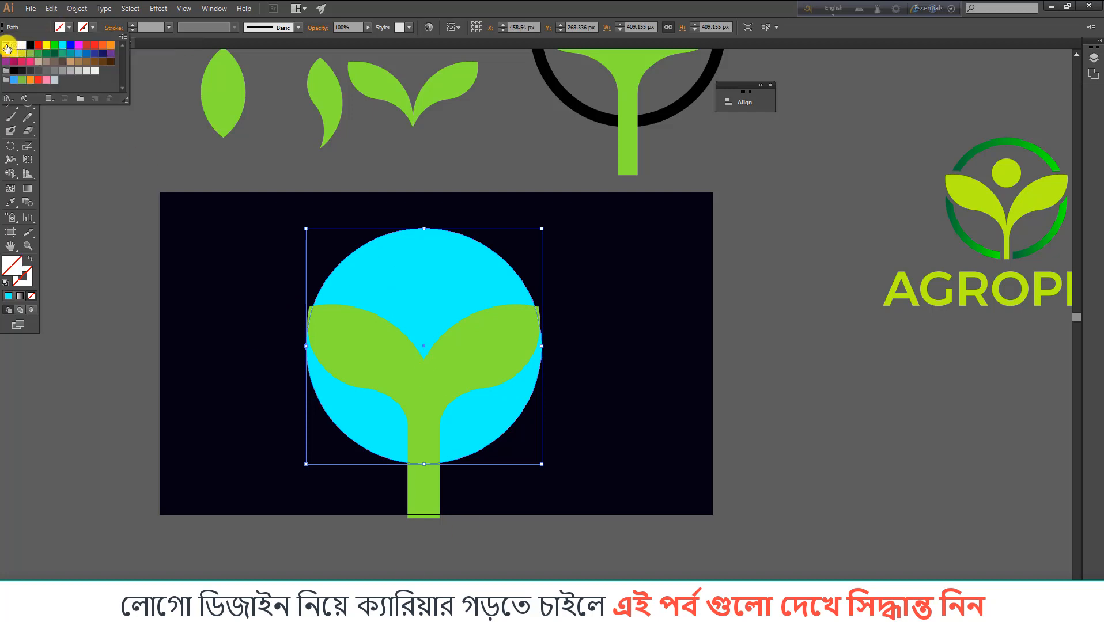
# Give the unfilled circle copy an 8 pt white stroke.
pyautogui.click(132, 25)
pyautogui.click(131, 25)
pyautogui.click(131, 24)
pyautogui.click(131, 25)
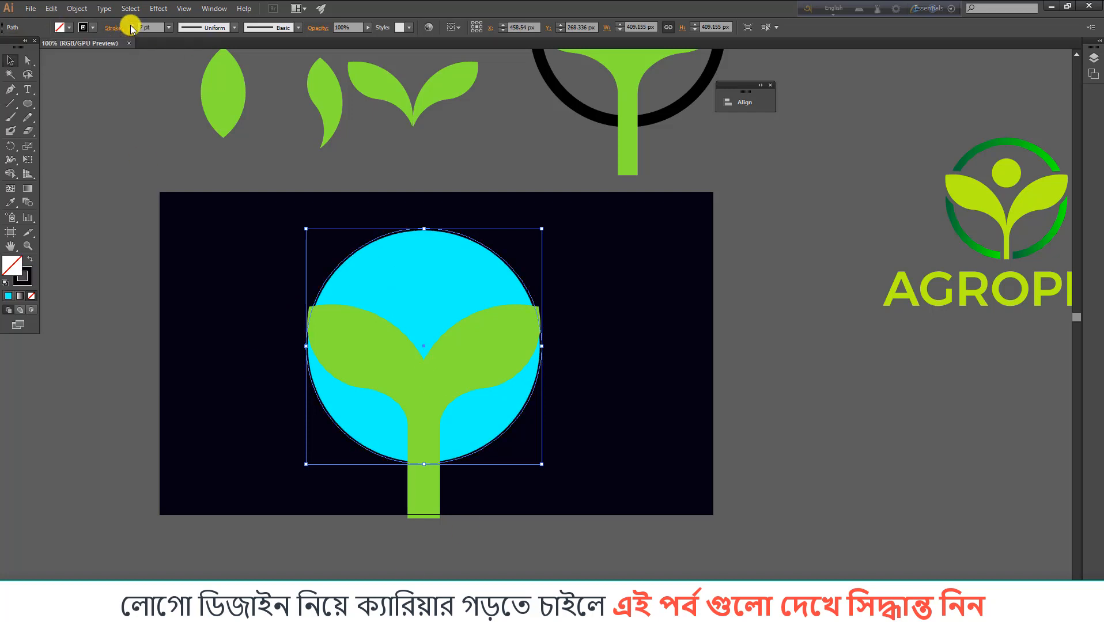
pyautogui.click(132, 25)
pyautogui.click(84, 27)
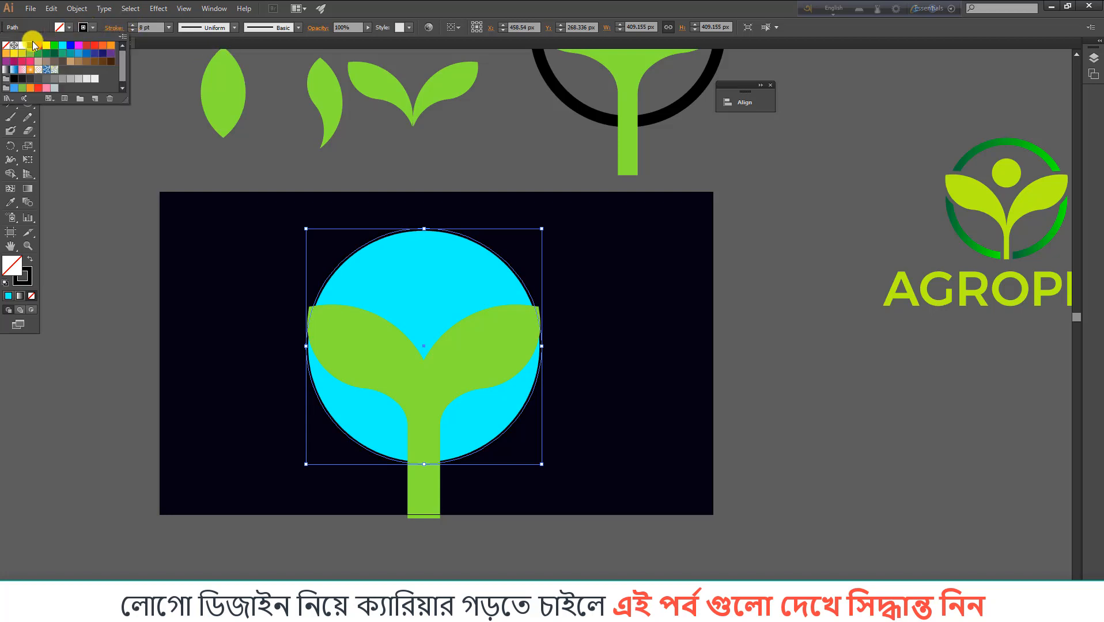
pyautogui.click(22, 45)
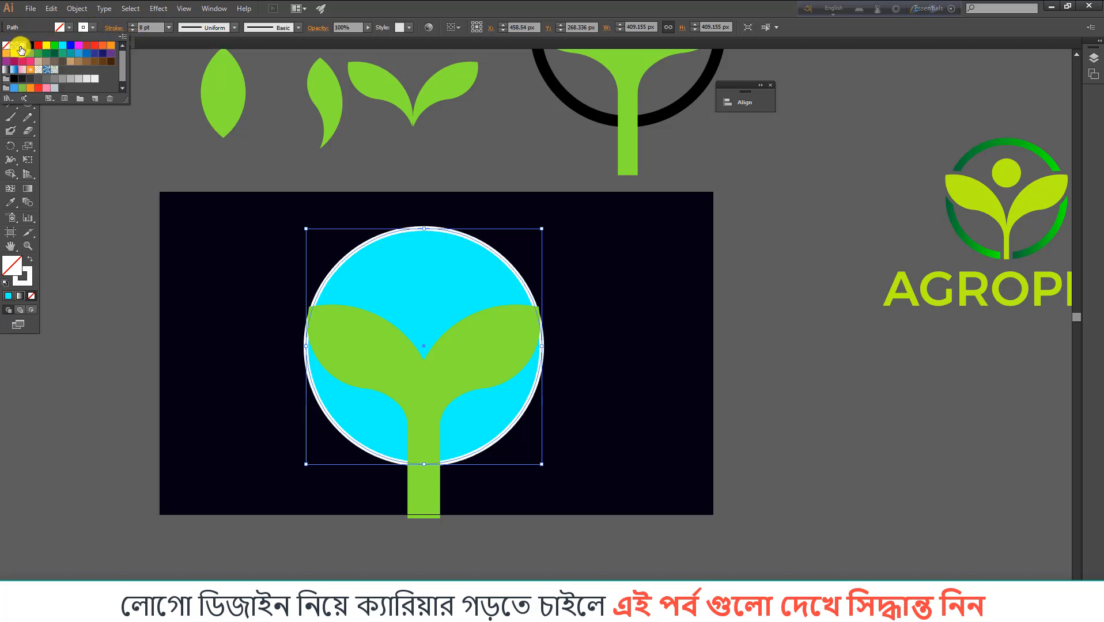
# Enlarge the white ring proportionally from its centre to about 433 px in diameter, leaving a narrow gap around the cyan circle.
pyautogui.click(541, 228)
pyautogui.moveTo(542, 229); pyautogui.dragTo(551, 218)
pyautogui.click(663, 237)
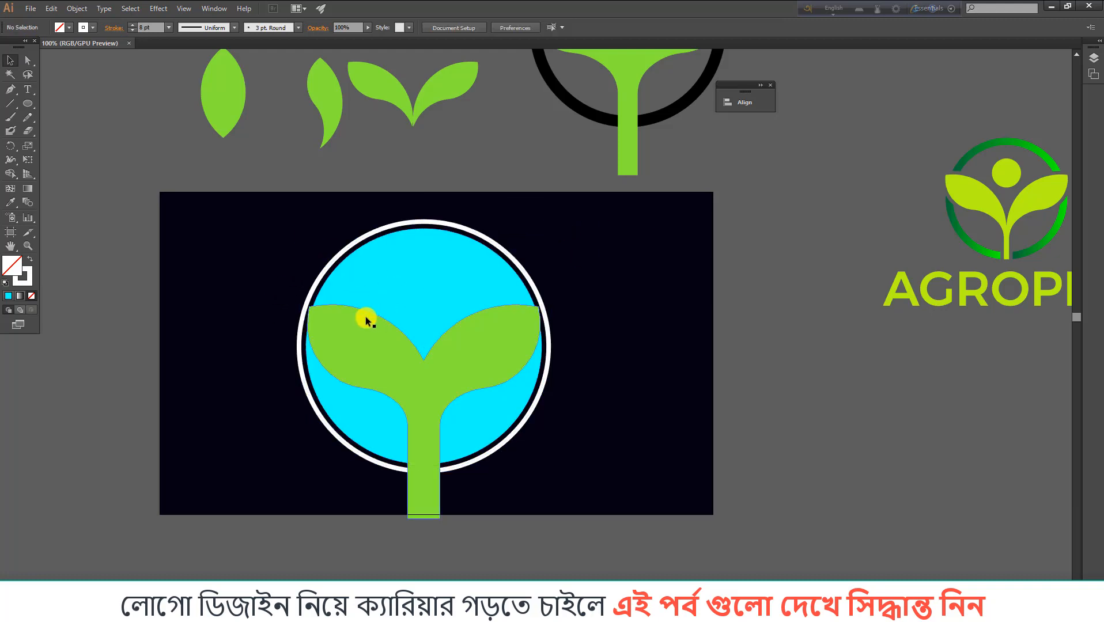
pyautogui.click(337, 340)
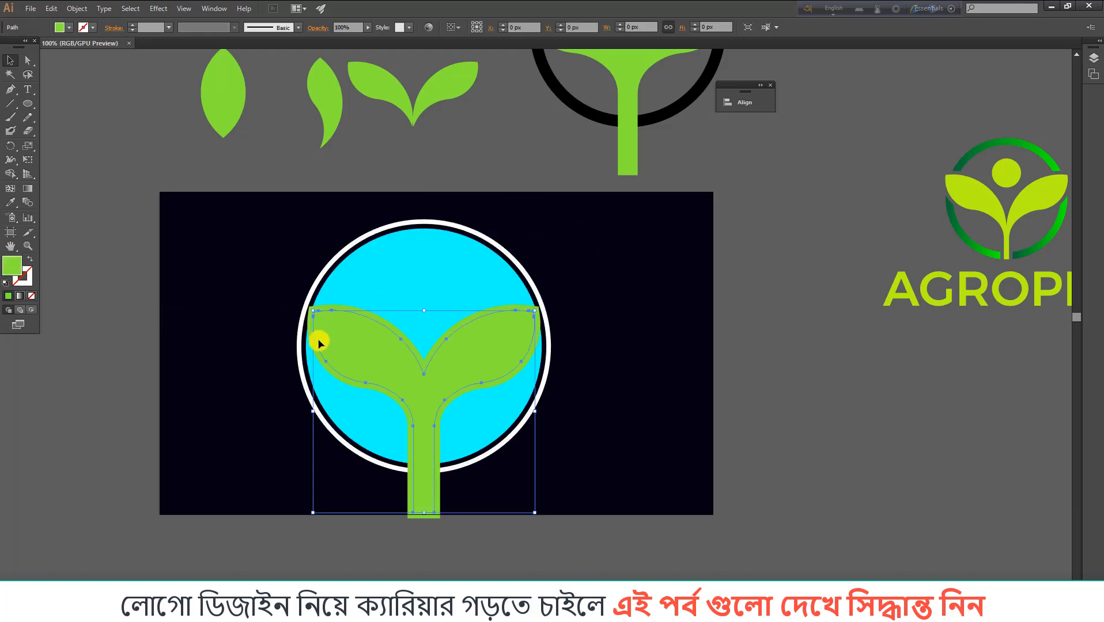
pyautogui.scroll(3, 294, 334)
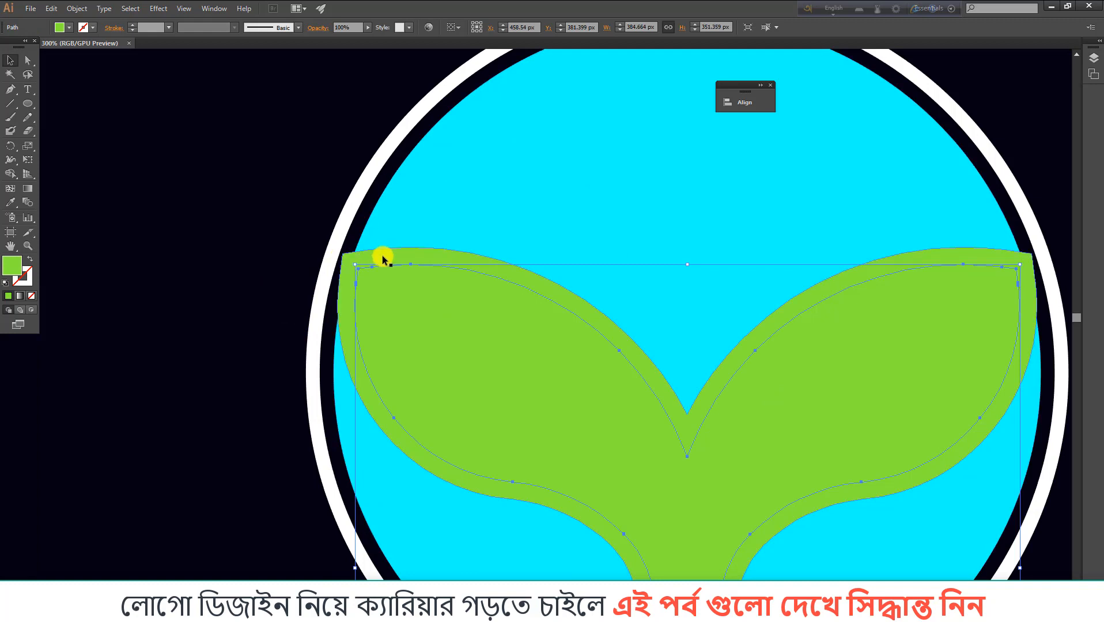
pyautogui.scroll(-2, 199, 285)
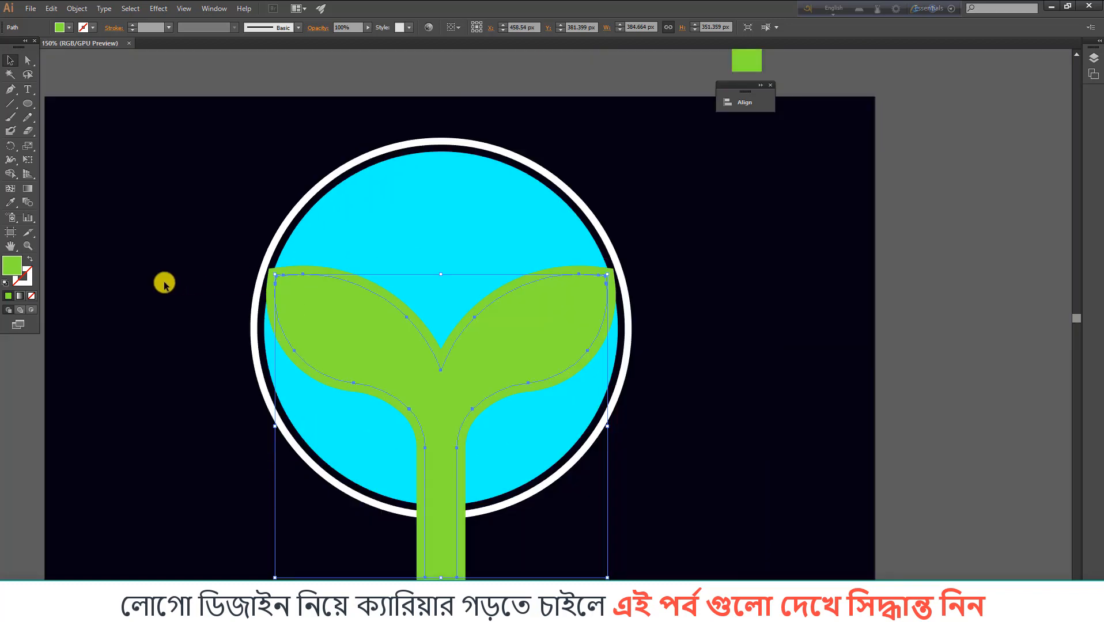
pyautogui.click(162, 283)
pyautogui.scroll(-1, 162, 284)
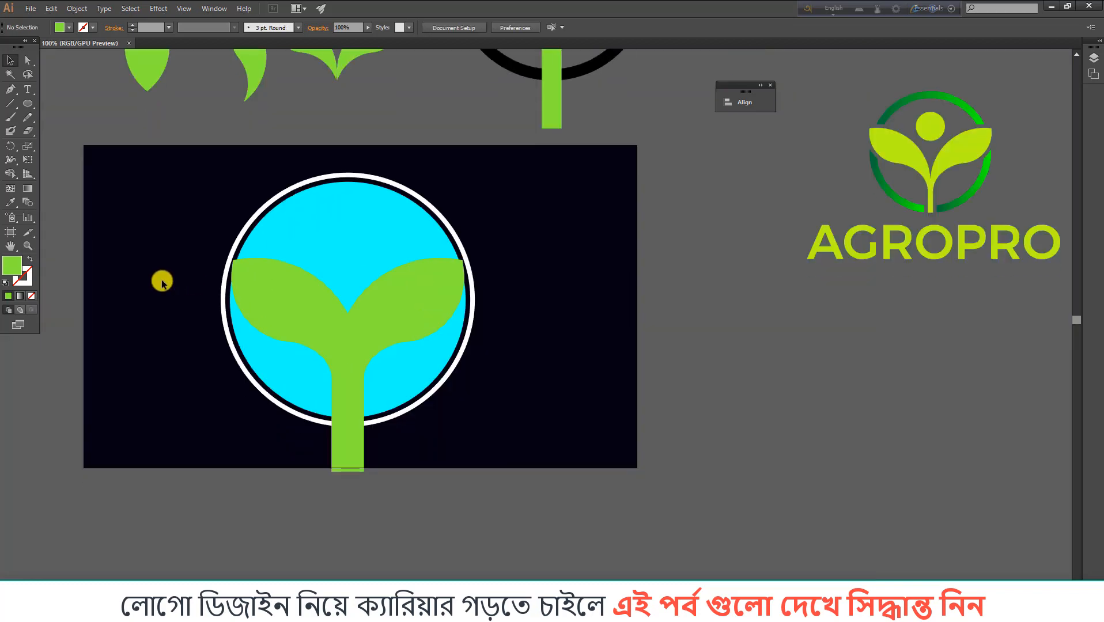
# Set the white ring's stroke weight to 10 pt and expand the ring into a filled shape.
pyautogui.click(252, 221)
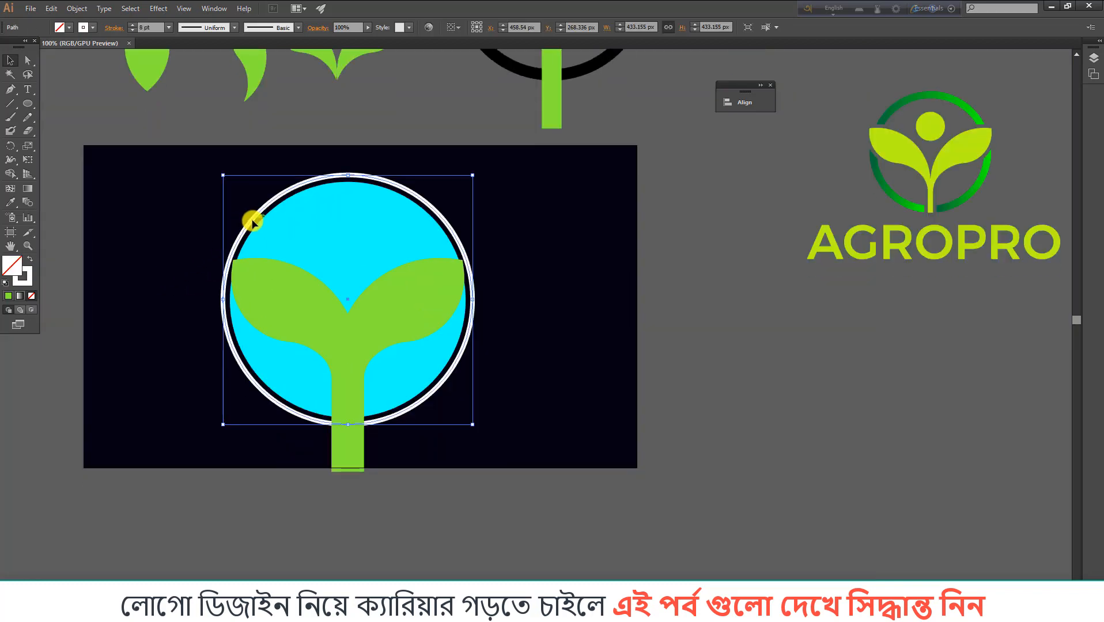
pyautogui.click(132, 25)
pyautogui.click(132, 25)
pyautogui.click(77, 8)
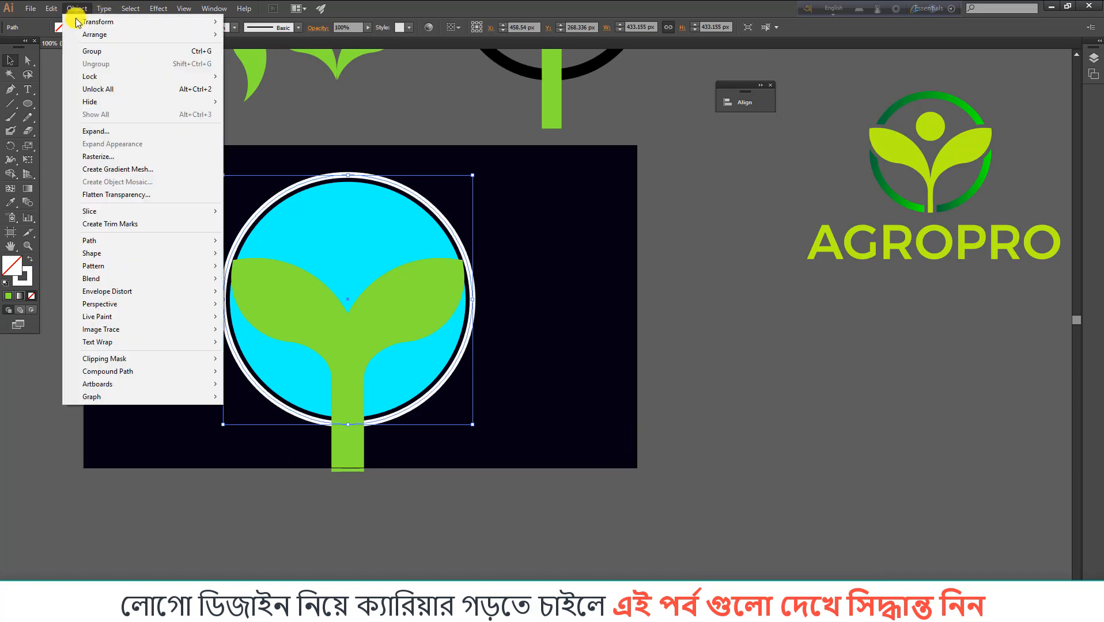
pyautogui.click(92, 131)
pyautogui.click(518, 365)
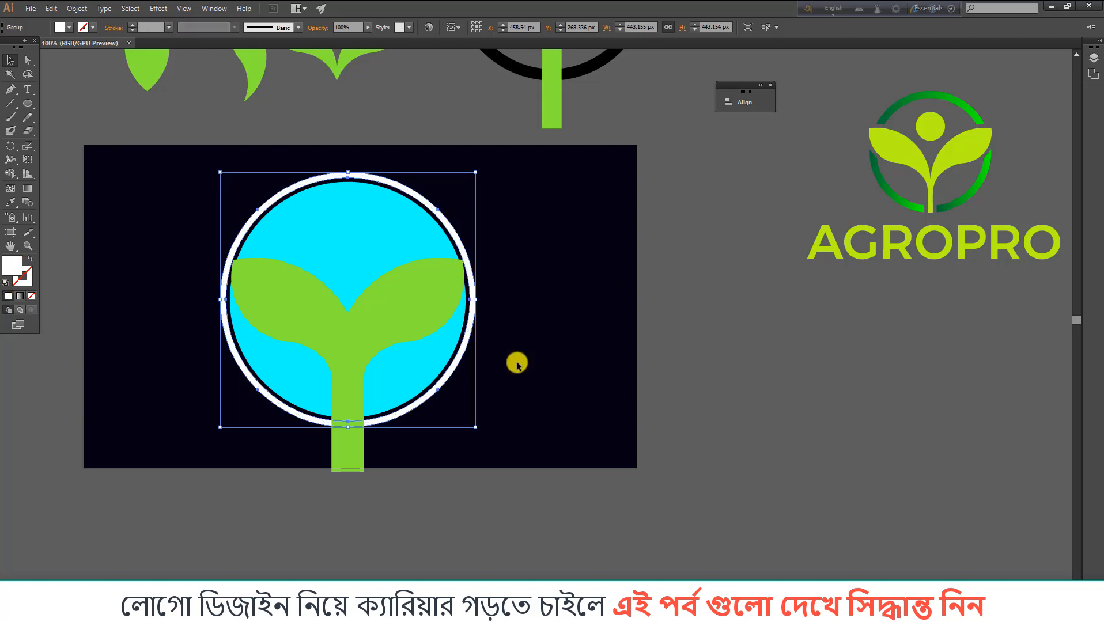
# Place a copy of the complete emblem artwork outside the artboard, beyond the AGROPRO reference logo.
pyautogui.scroll(-3, 102, 195)
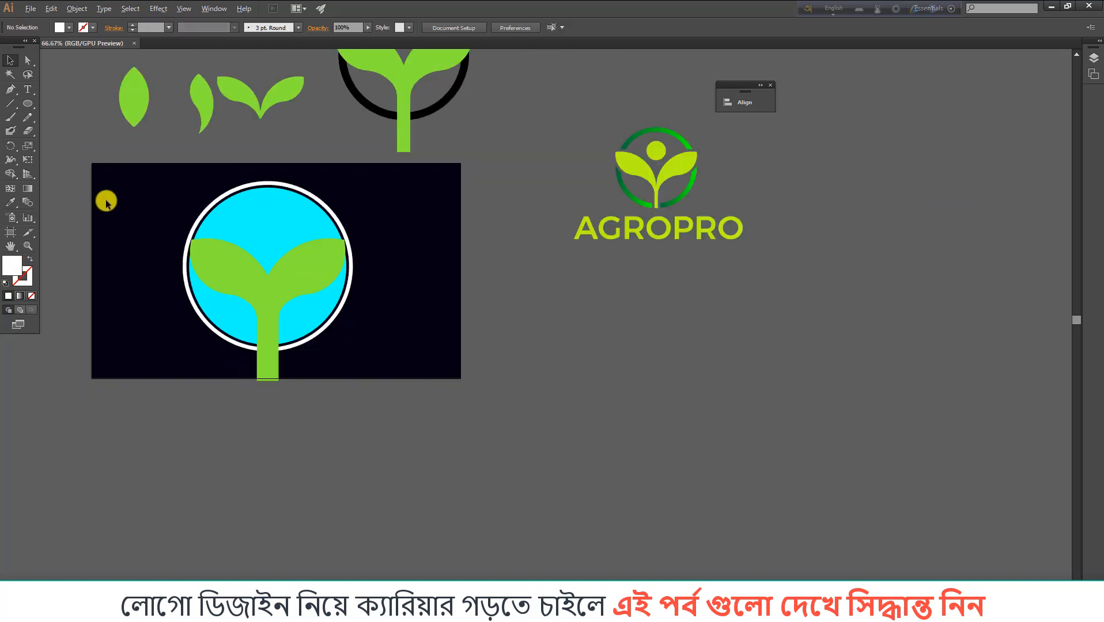
pyautogui.moveTo(116, 192); pyautogui.dragTo(693, 222)
pyautogui.scroll(1, 176, 253)
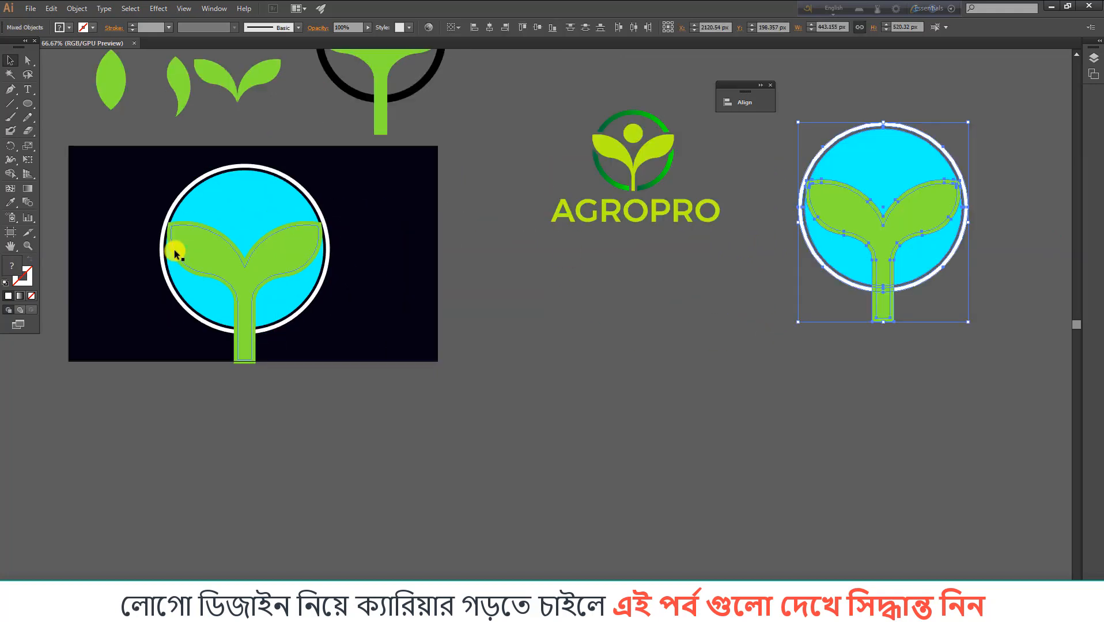
pyautogui.scroll(2, 79, 221)
pyautogui.scroll(7, 102, 222)
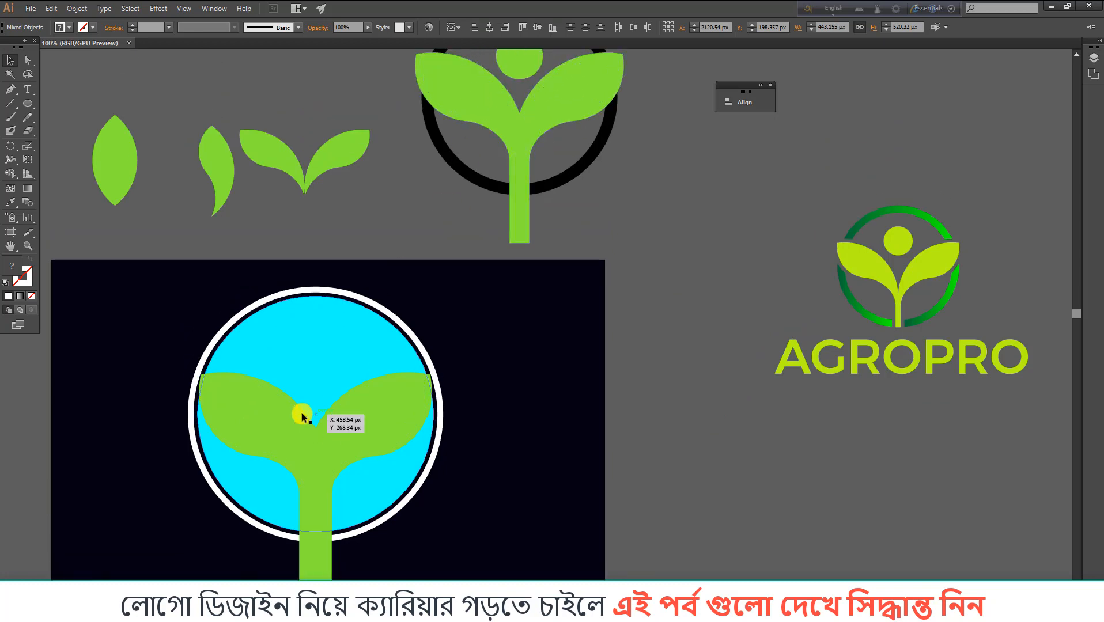
pyautogui.press('alt')
pyautogui.click(488, 375)
# Use Shape Builder on the whole emblem to remove the offset band around the sprout and both leaf-tip slivers outside the cyan circle.
pyautogui.scroll(-2, 488, 375)
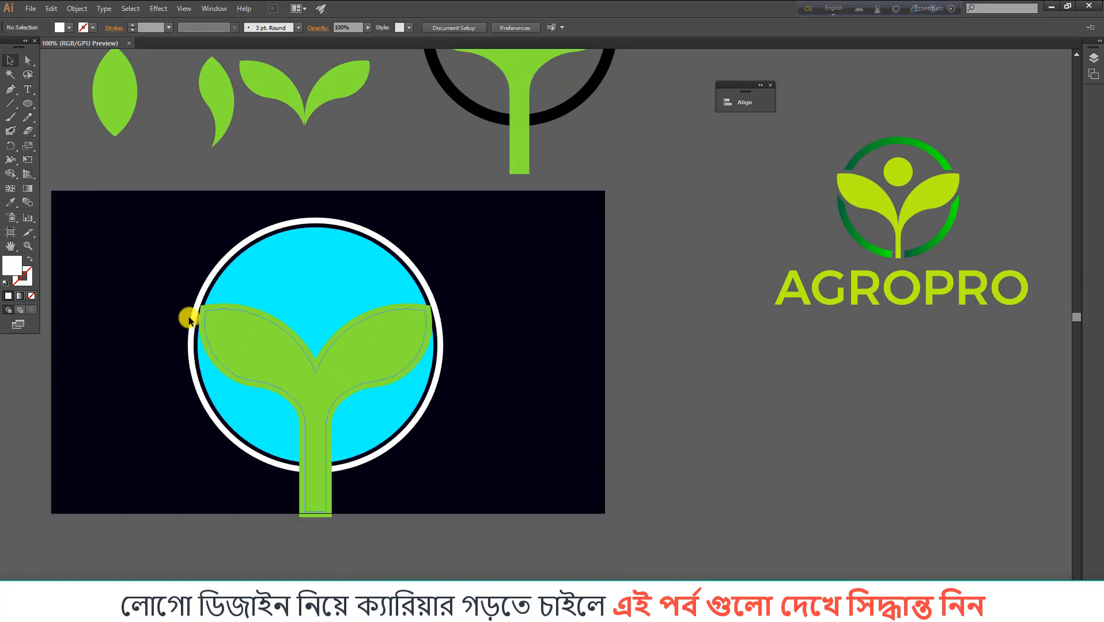
pyautogui.moveTo(142, 219); pyautogui.dragTo(492, 466)
pyautogui.click(10, 175)
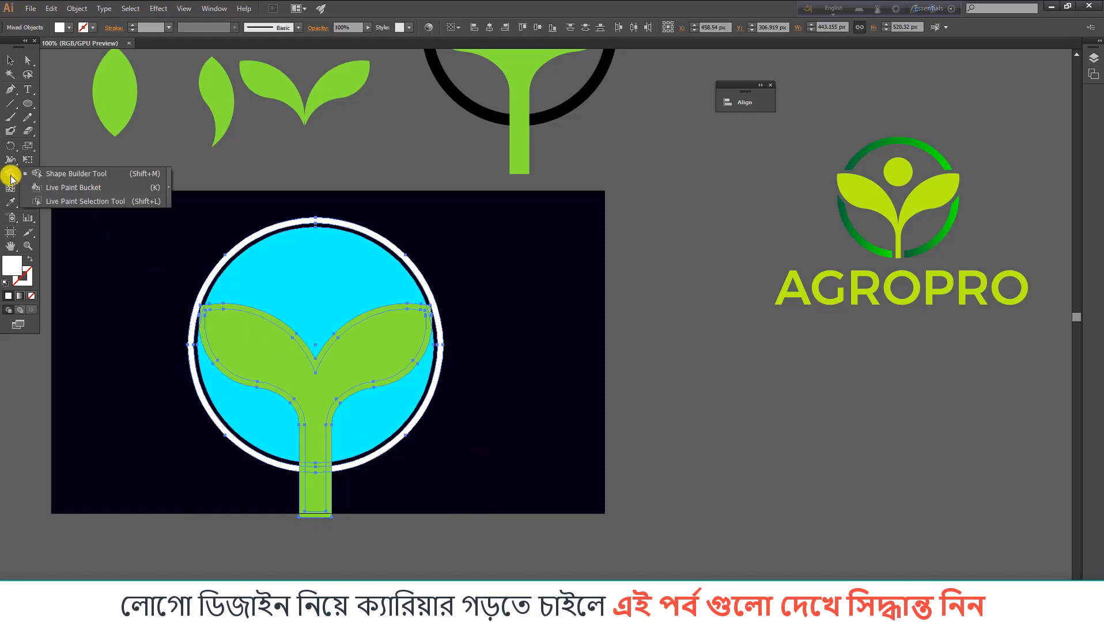
pyautogui.click(51, 175)
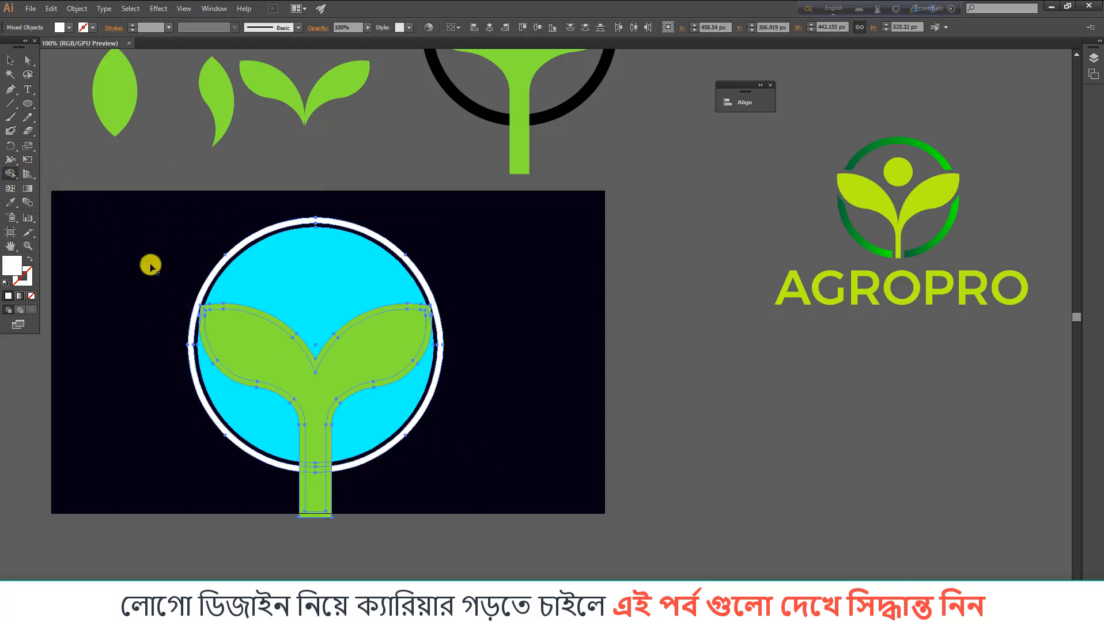
pyautogui.scroll(2, 185, 322)
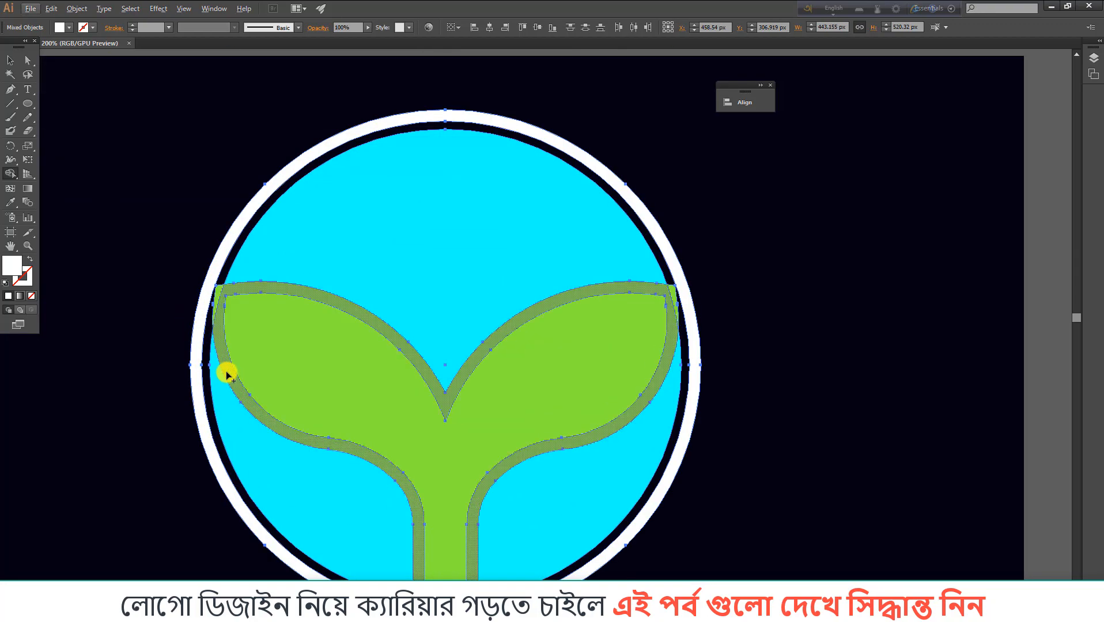
pyautogui.scroll(1, 215, 312)
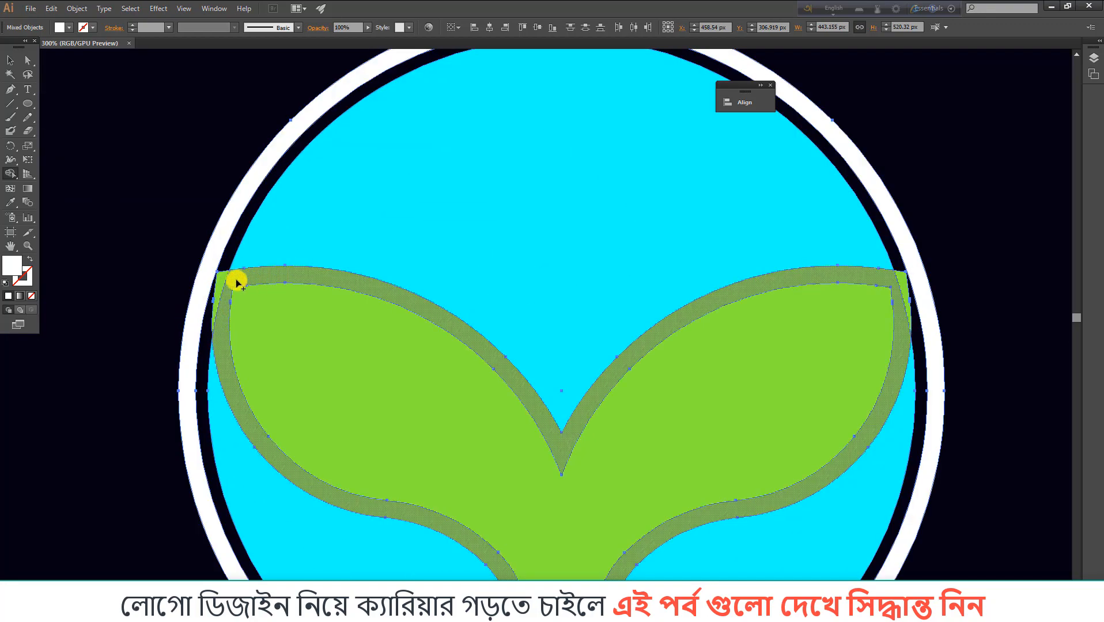
pyautogui.keyDown('alt'); pyautogui.click(246, 277); pyautogui.keyUp('alt')
pyautogui.keyDown('alt'); pyautogui.click(223, 281); pyautogui.keyUp('alt')
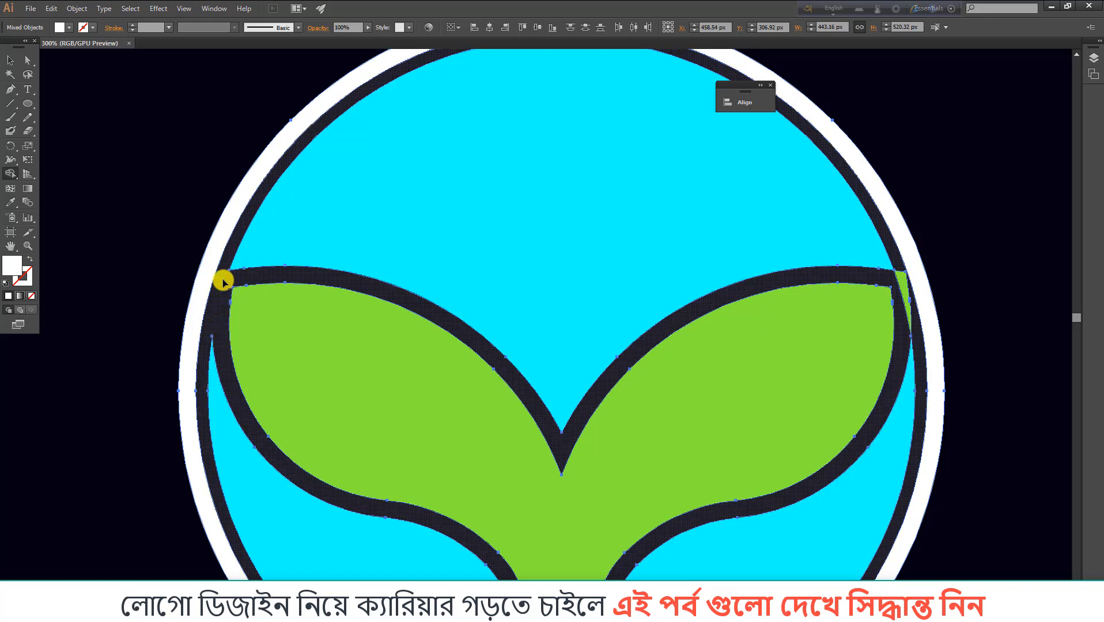
pyautogui.keyDown('alt'); pyautogui.click(902, 281); pyautogui.keyUp('alt')
# Remove the part of the stem extending below the white ring with Shape Builder.
pyautogui.scroll(-1, 592, 247)
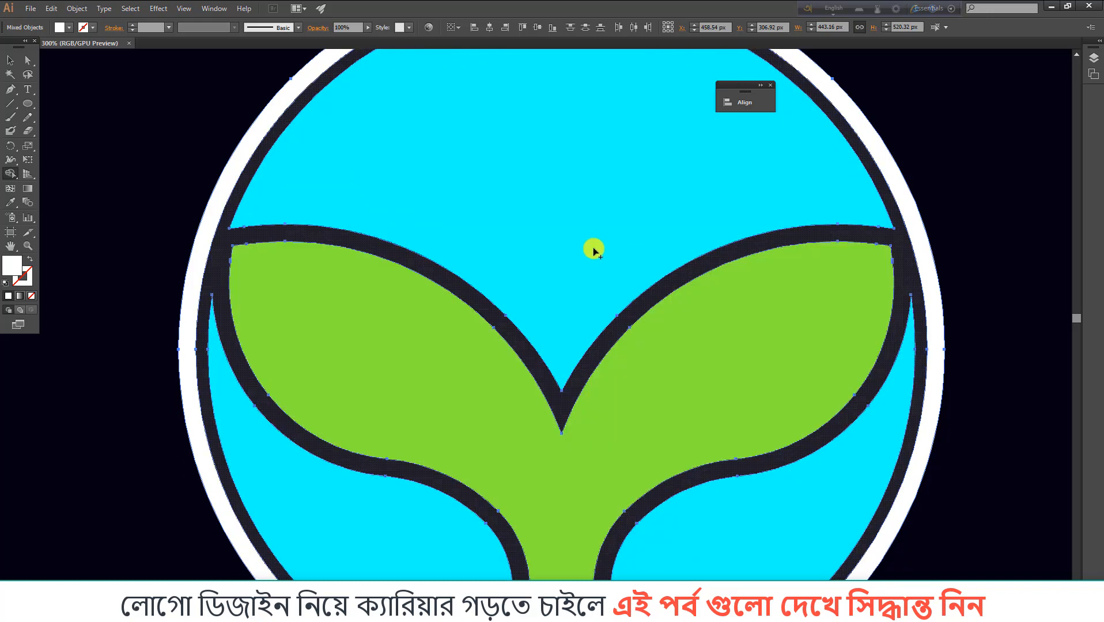
pyautogui.scroll(-2, 518, 238)
pyautogui.scroll(-3, 486, 387)
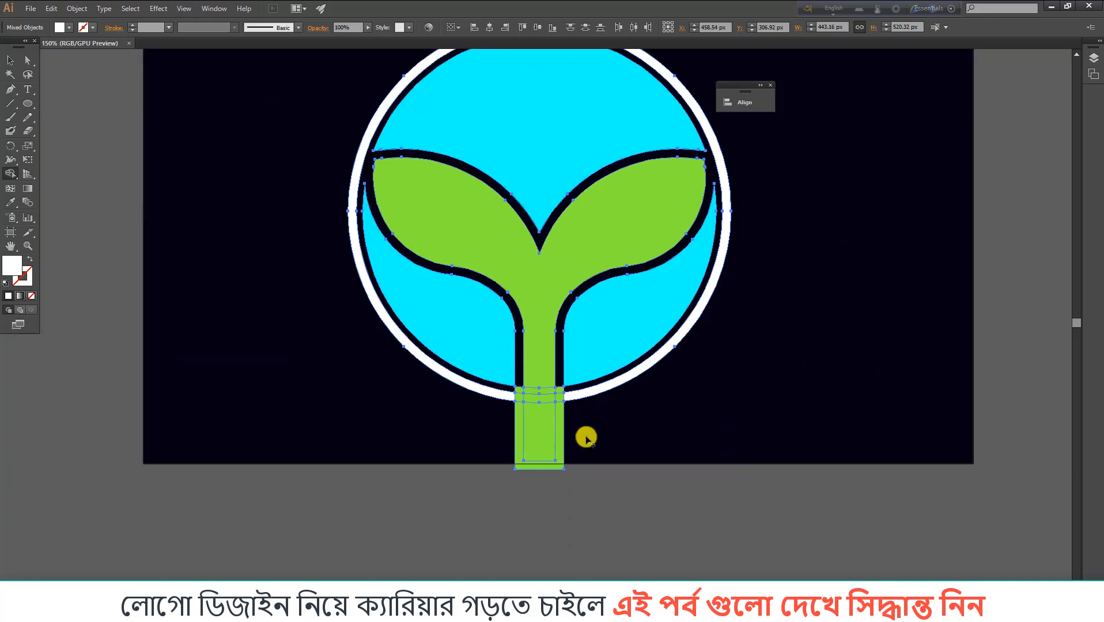
pyautogui.keyDown('alt'); pyautogui.click(538, 436); pyautogui.keyUp('alt')
pyautogui.scroll(3, 522, 419)
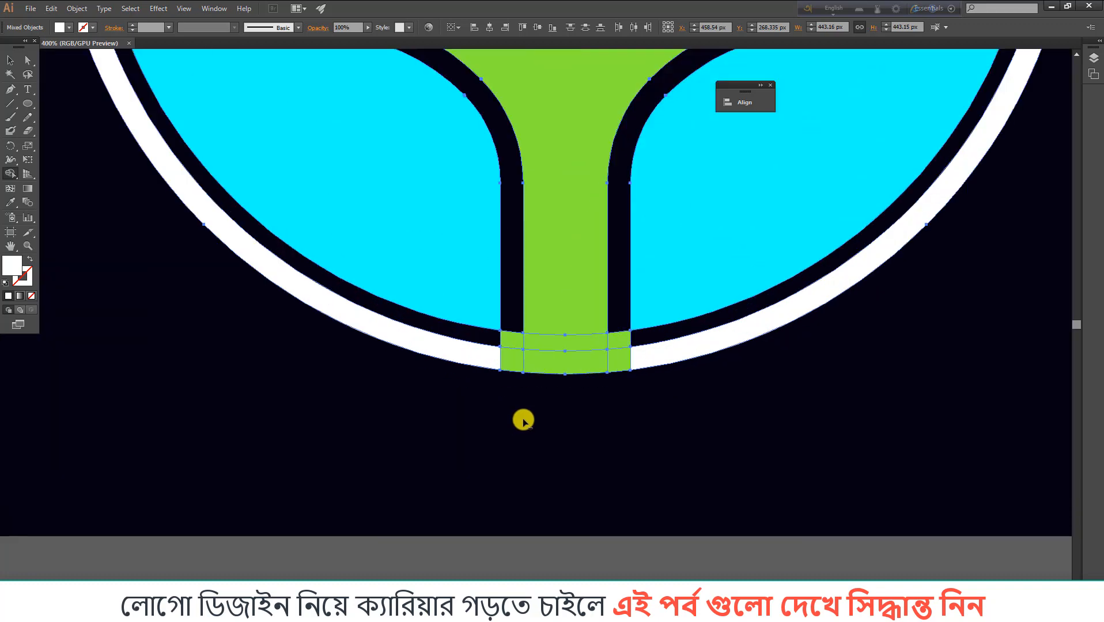
# Remove the three green stem segments in the narrow gap between the cyan circle and the white ring.
pyautogui.moveTo(598, 345); pyautogui.dragTo(492, 348)
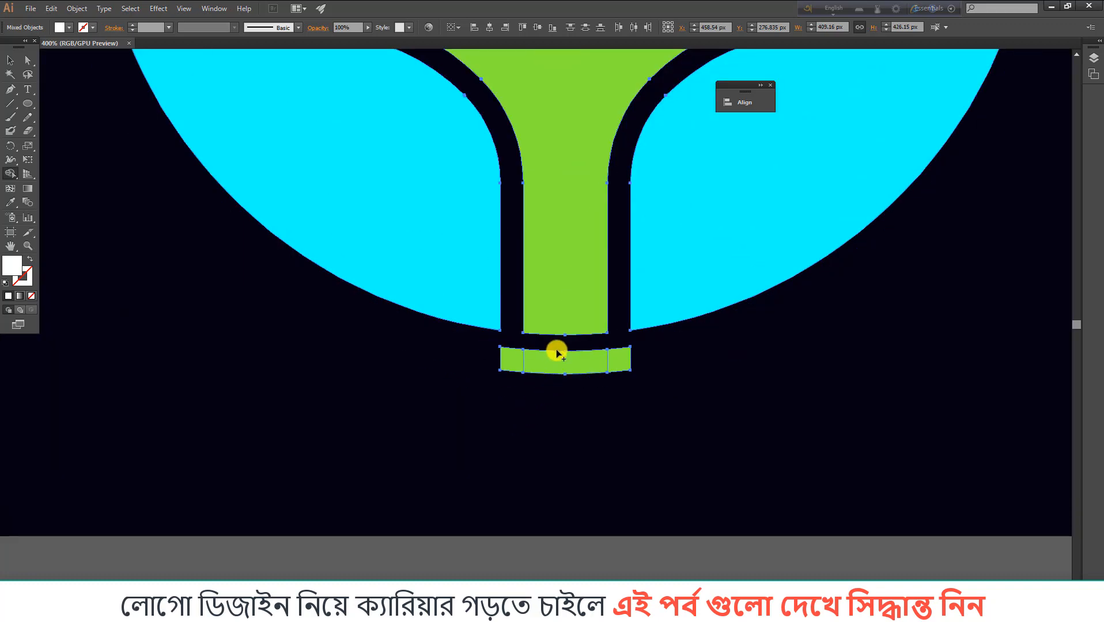
pyautogui.hotkey('ctrl', 'z')
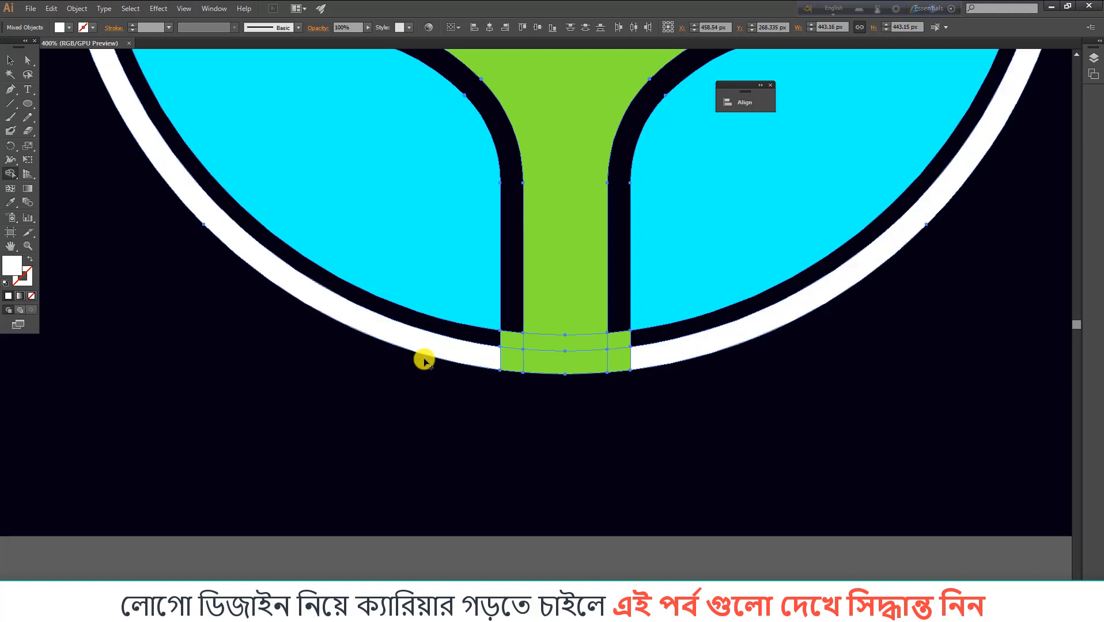
pyautogui.keyDown('alt'); pyautogui.click(512, 342); pyautogui.keyUp('alt')
pyautogui.keyDown('alt'); pyautogui.click(579, 343); pyautogui.keyUp('alt')
pyautogui.keyDown('alt'); pyautogui.click(619, 340); pyautogui.keyUp('alt')
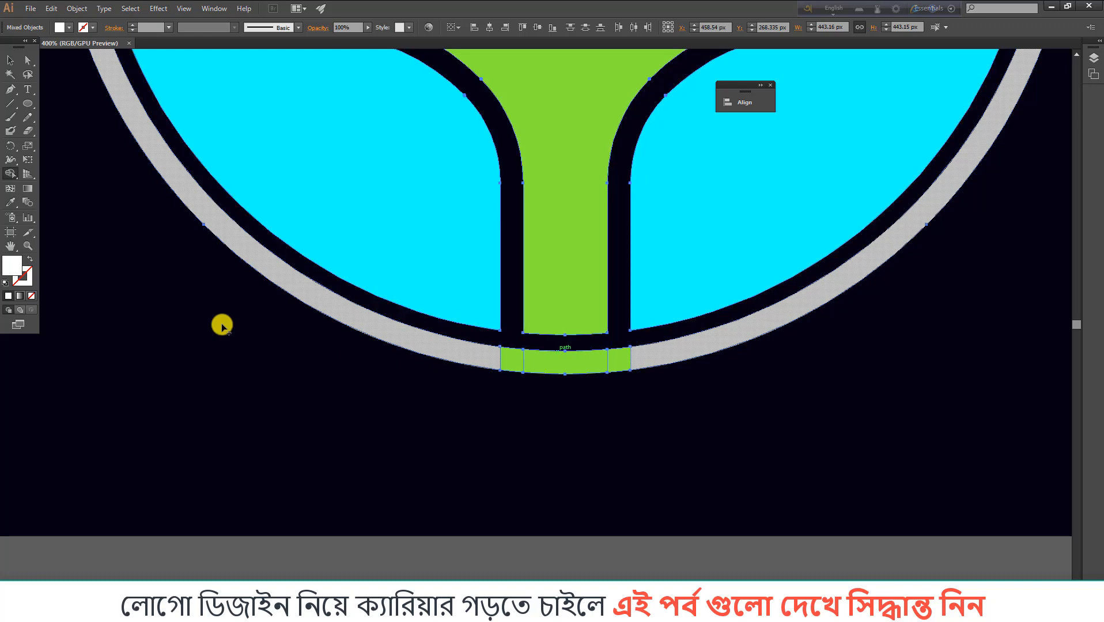
# Delete the leftover green stem piece covering the bottom of the white ring.
pyautogui.click(11, 60)
pyautogui.click(382, 448)
pyautogui.scroll(-2, 382, 449)
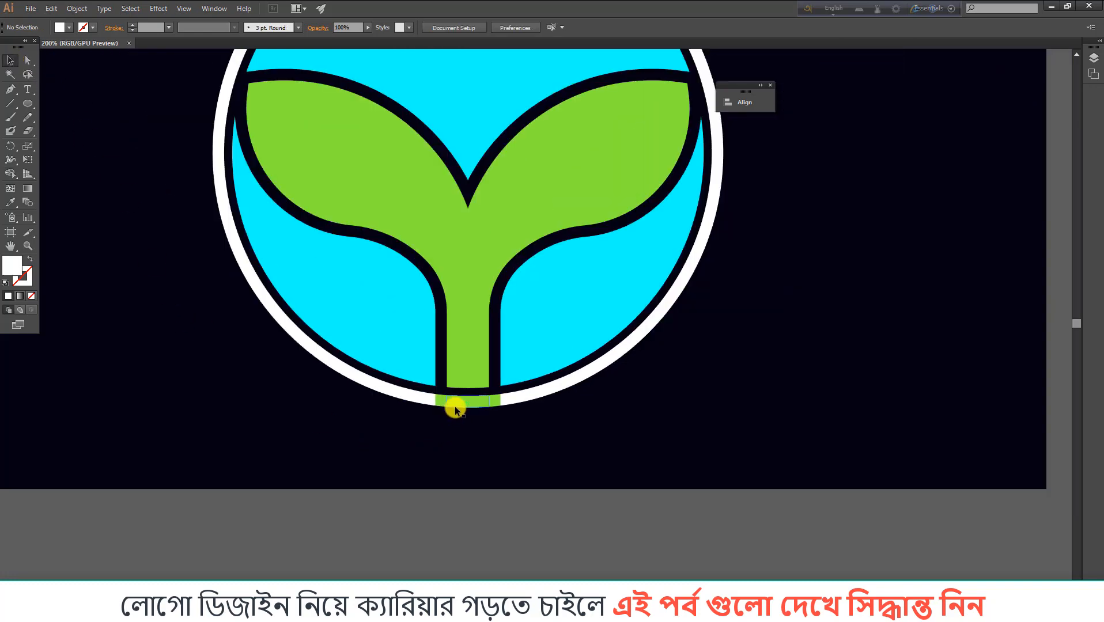
pyautogui.click(457, 408)
pyautogui.press('Delete')
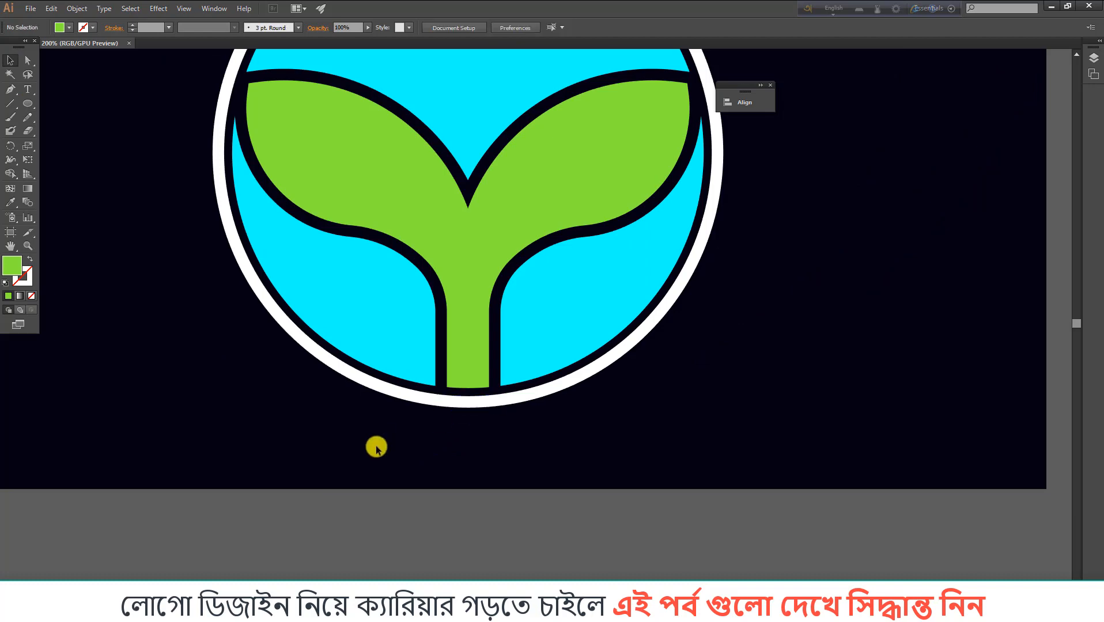
# Place a copy of the trimmed emblem outside the artboard, beside the earlier untrimmed emblem copy.
pyautogui.scroll(-1, 307, 418)
pyautogui.scroll(-3, 307, 418)
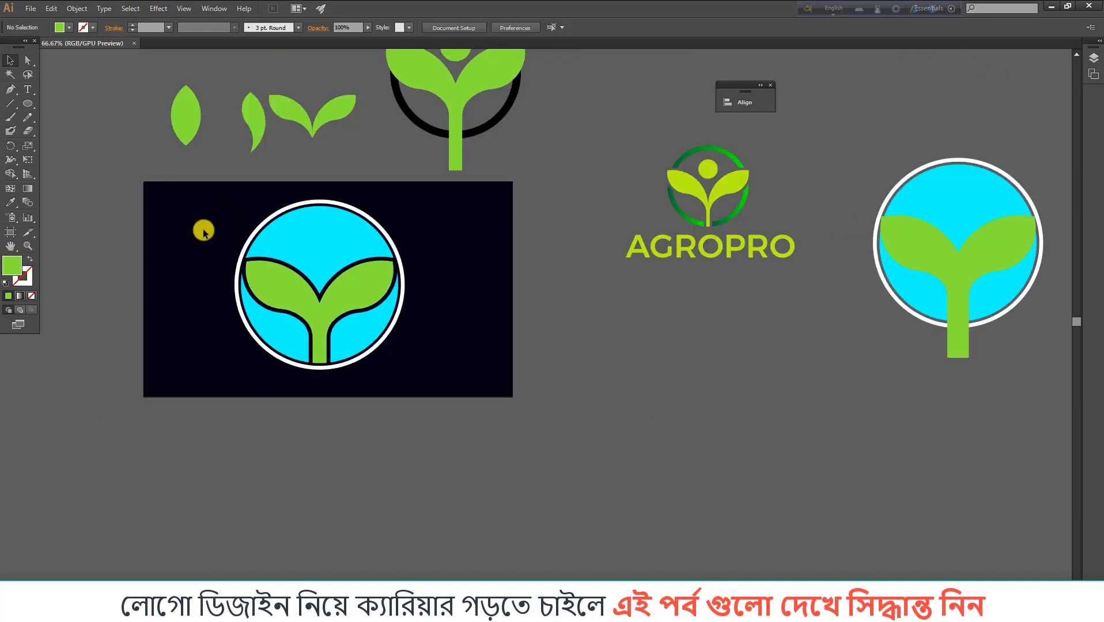
pyautogui.moveTo(198, 214); pyautogui.dragTo(479, 421)
pyautogui.scroll(-2, 246, 396)
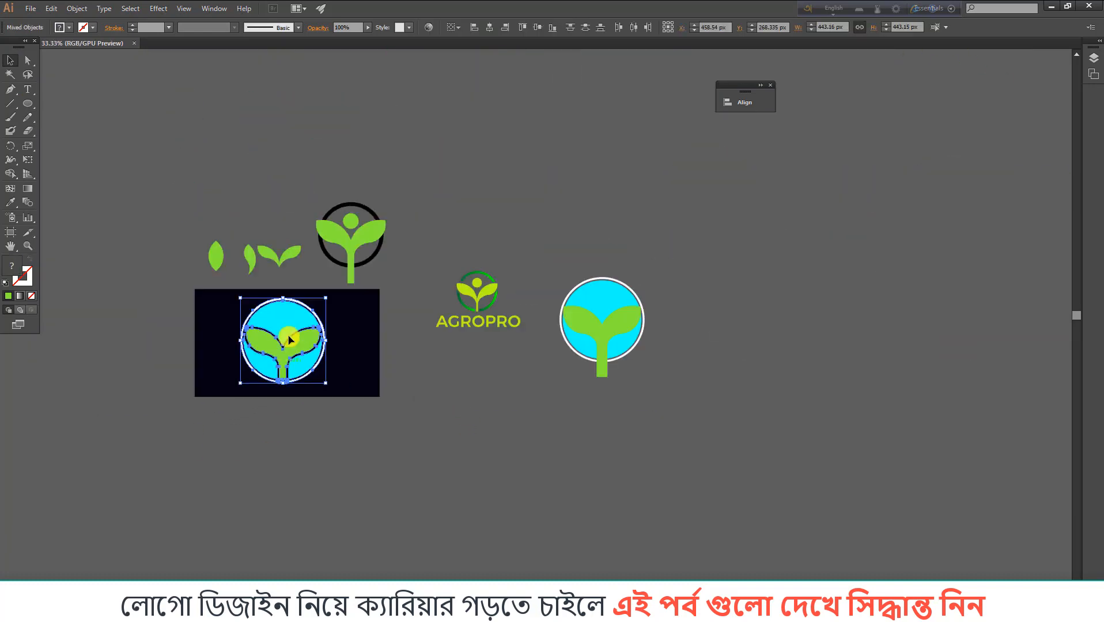
pyautogui.moveTo(280, 315); pyautogui.dragTo(710, 291)
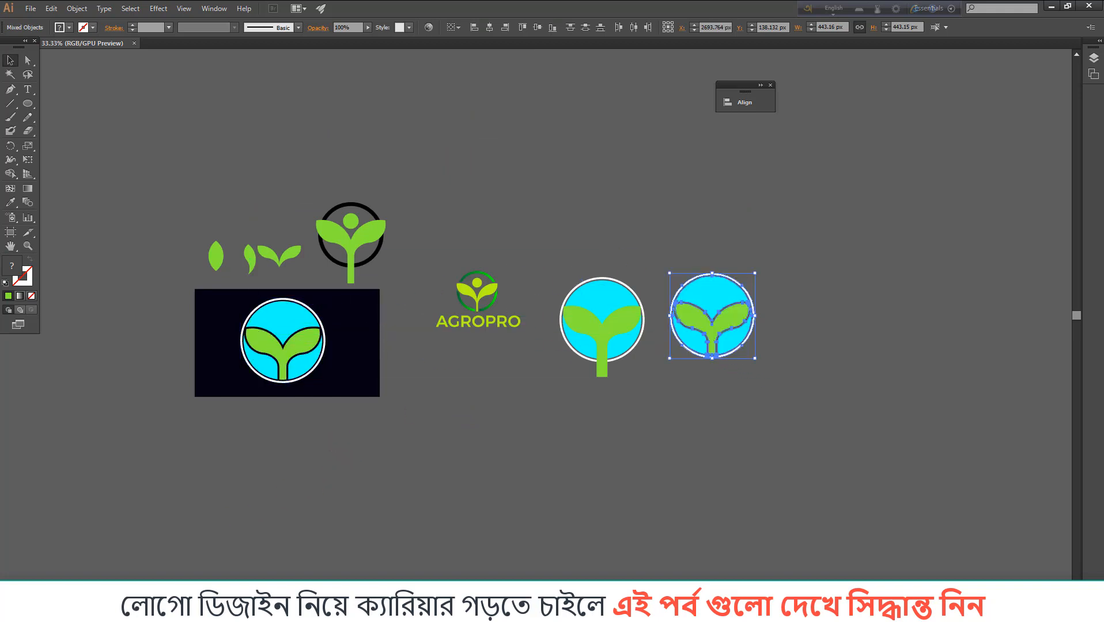
pyautogui.scroll(1, 404, 329)
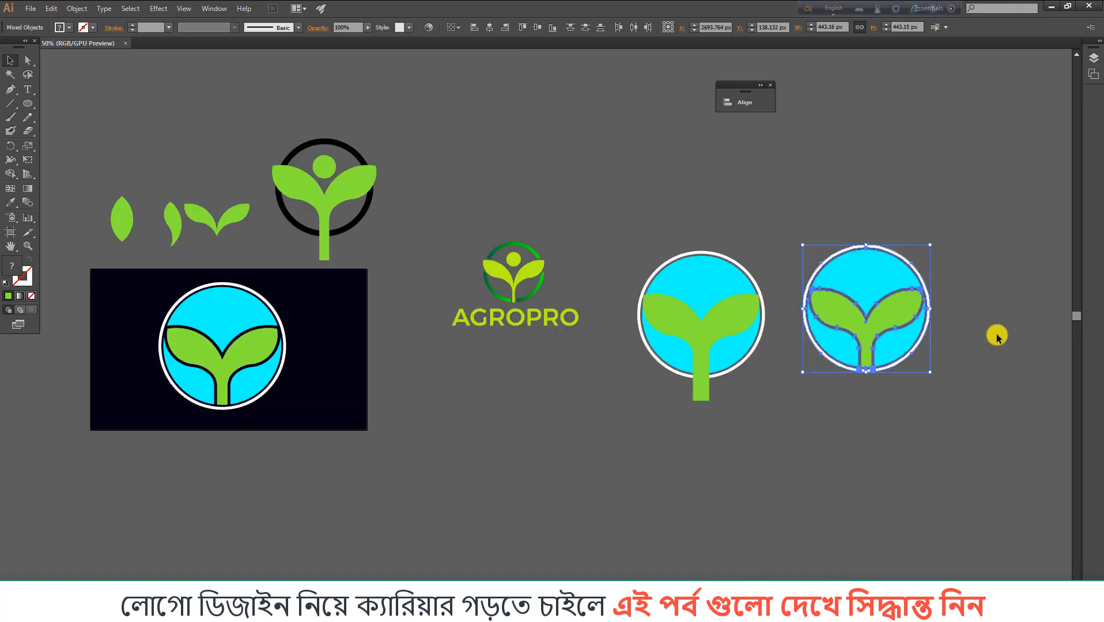
pyautogui.scroll(-1, 382, 409)
# Delete the two lower cyan areas beside the stem in the artboard emblem.
pyautogui.scroll(3, 407, 402)
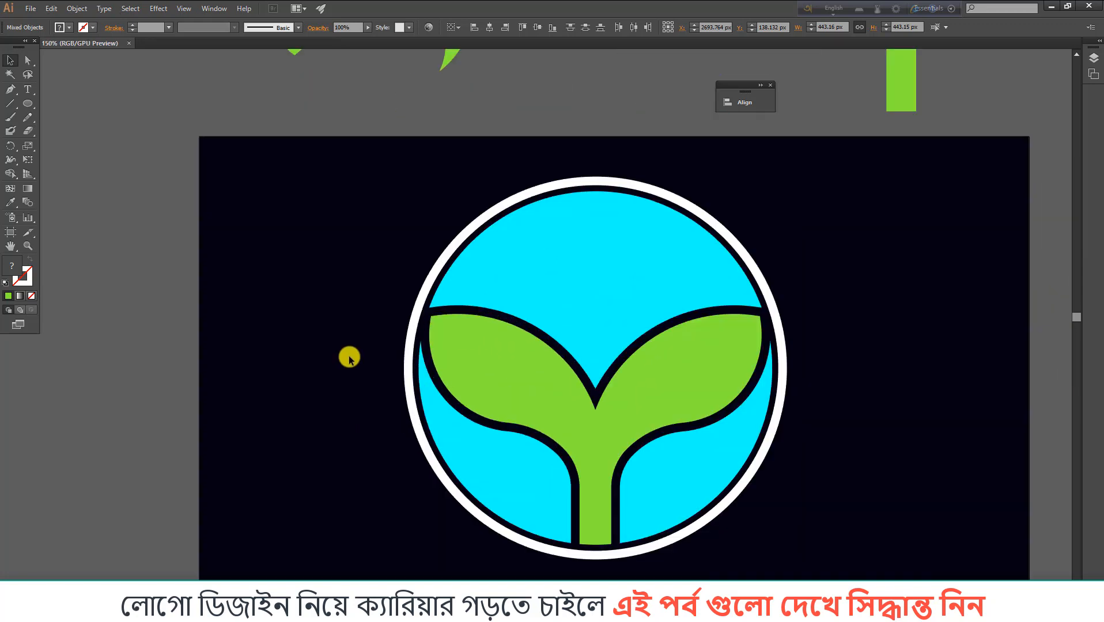
pyautogui.click(348, 358)
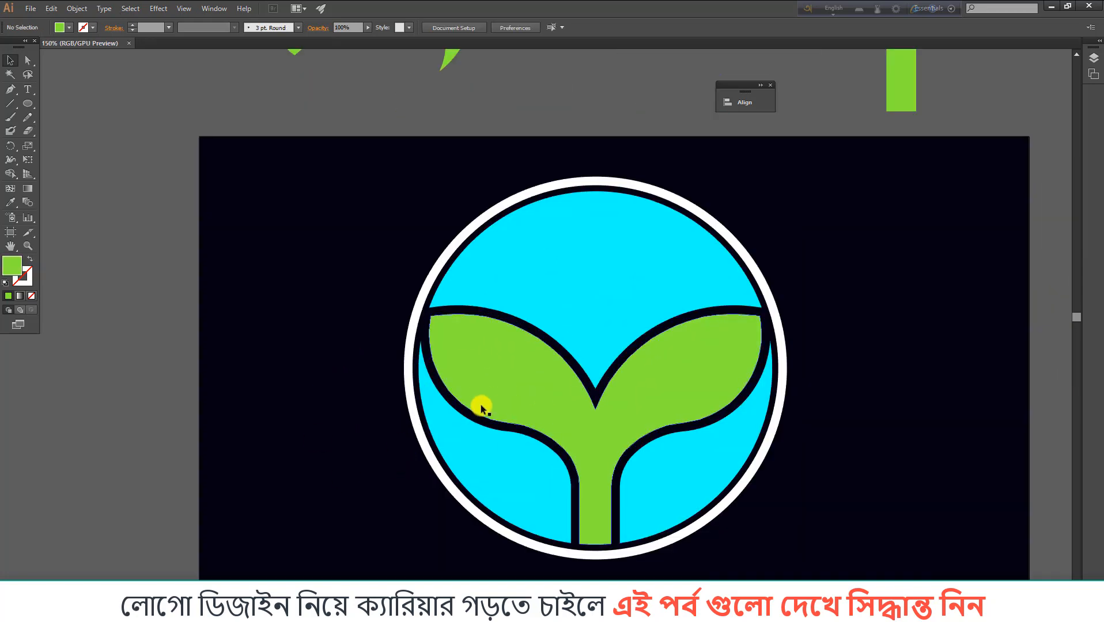
pyautogui.click(503, 443)
pyautogui.press('Delete')
pyautogui.click(663, 462)
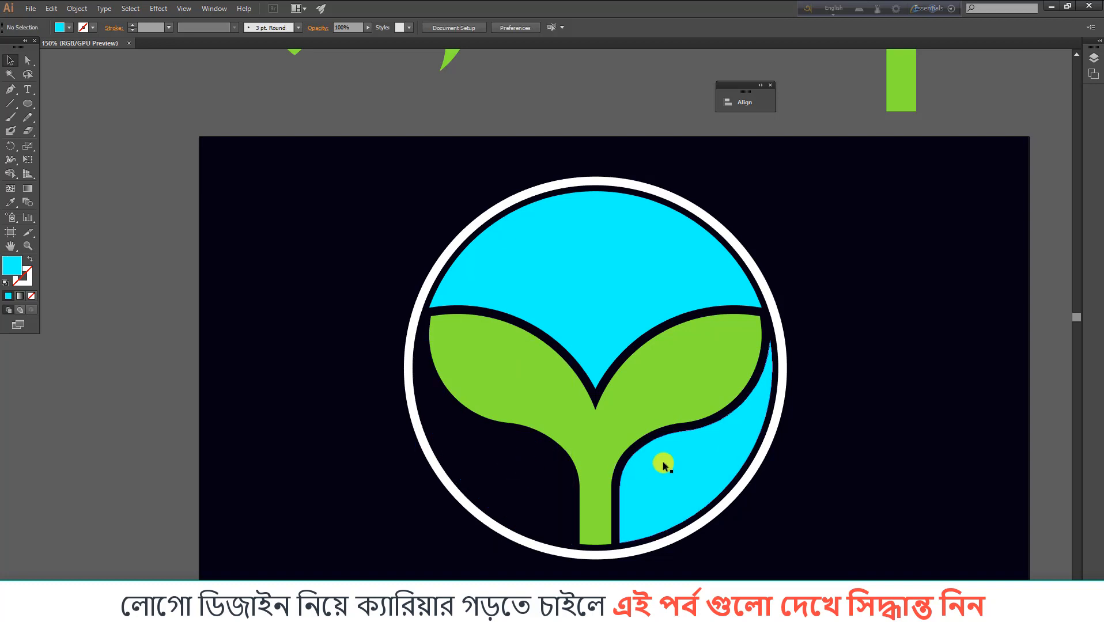
pyautogui.press('Delete')
# Draw a cyan circle about 92 px in diameter on the empty dark area beside the emblem.
pyautogui.scroll(1, 511, 393)
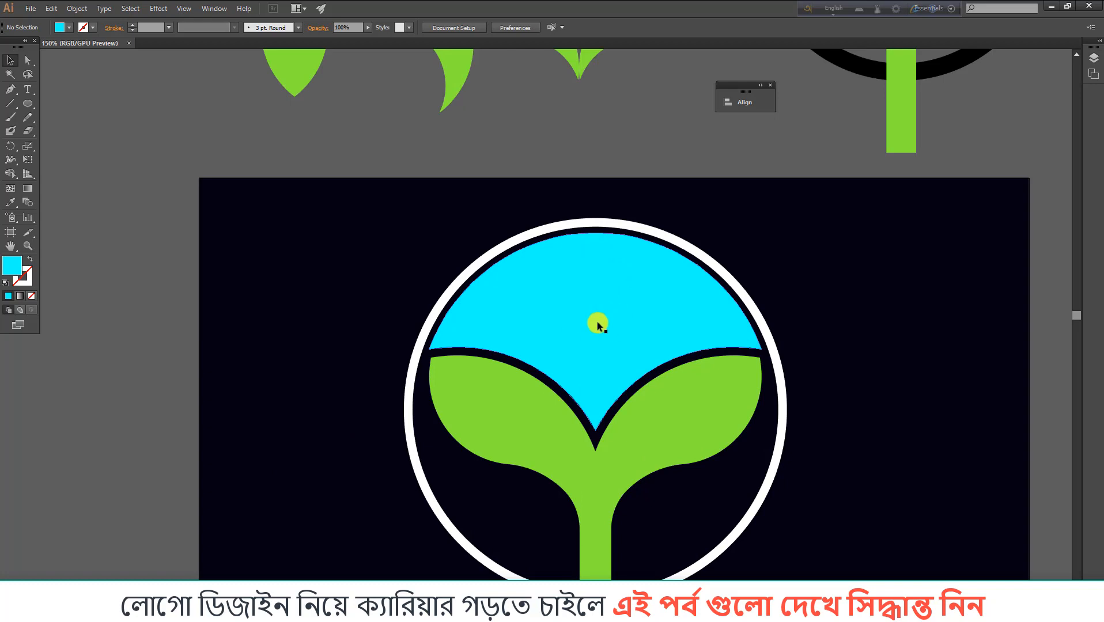
pyautogui.scroll(-2, 327, 345)
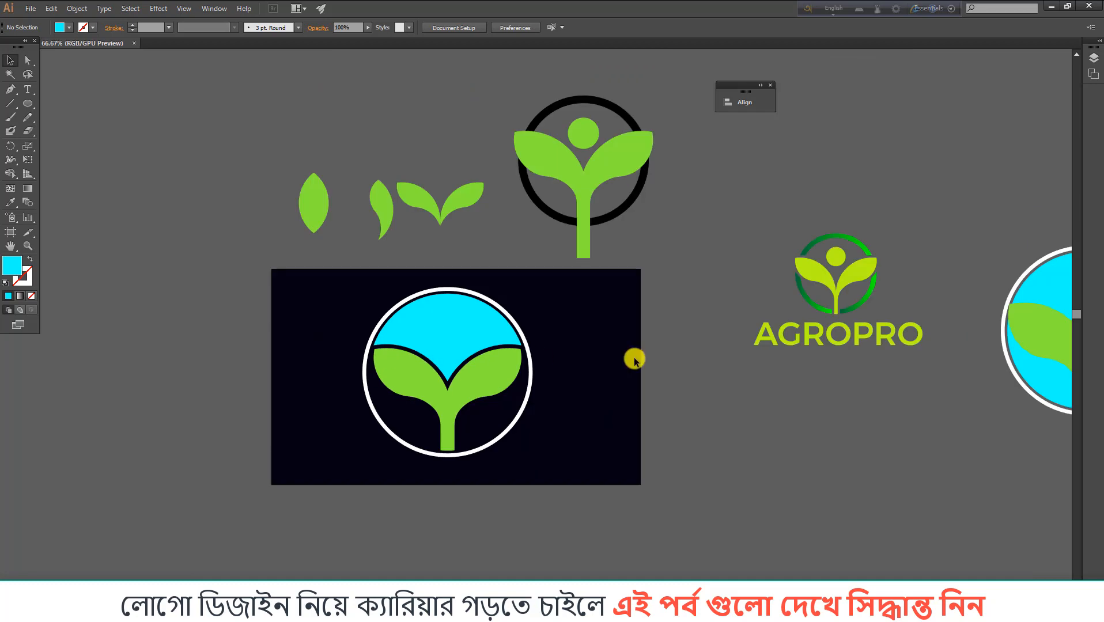
pyautogui.scroll(1, 633, 359)
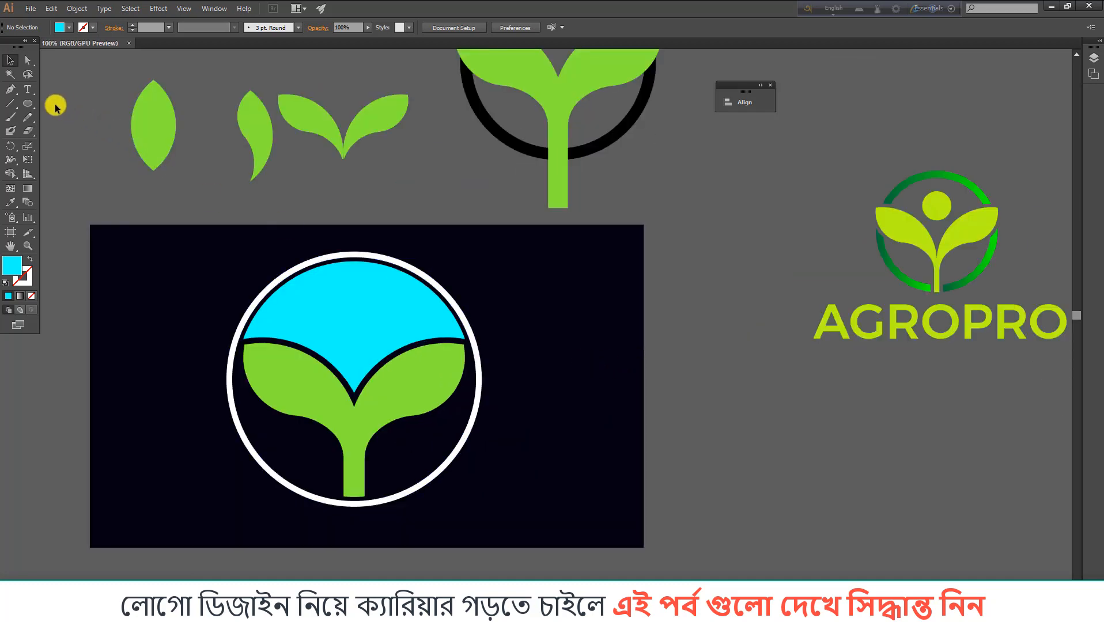
pyautogui.moveTo(27, 106); pyautogui.dragTo(55, 131)
pyautogui.scroll(2, 553, 308)
pyautogui.moveTo(553, 310); pyautogui.dragTo(599, 350)
pyautogui.click(19, 58)
pyautogui.moveTo(554, 301); pyautogui.dragTo(602, 356)
# Draw a narrow cyan rectangle, size it to about 15.5 × 65.5 px and centre it over the small circle's upper edge.
pyautogui.moveTo(29, 105); pyautogui.dragTo(58, 102)
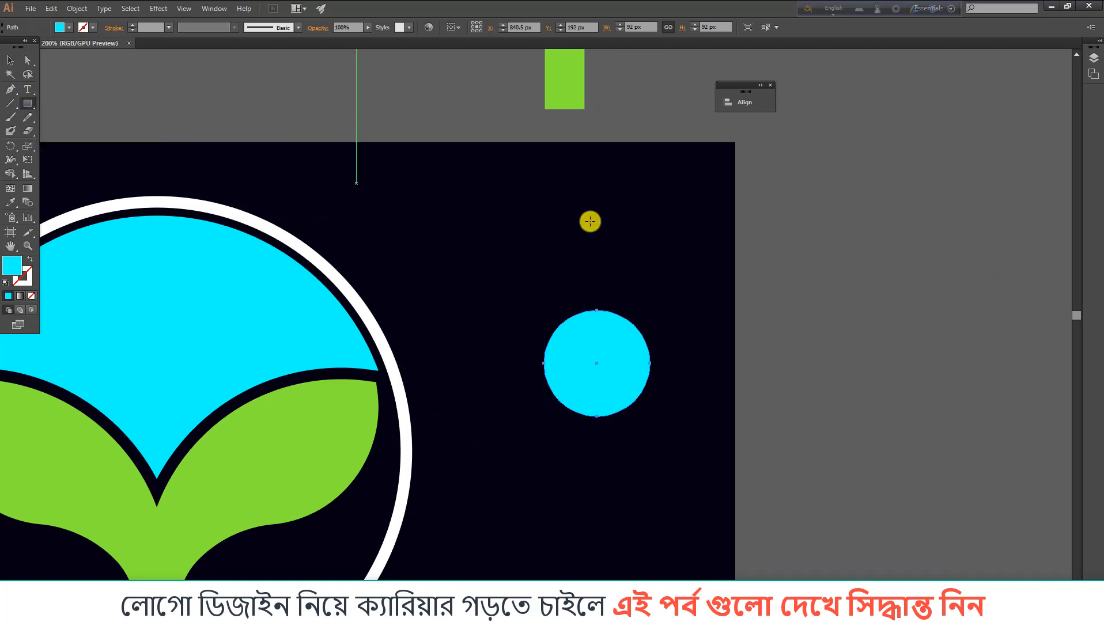
pyautogui.moveTo(572, 210); pyautogui.dragTo(603, 306)
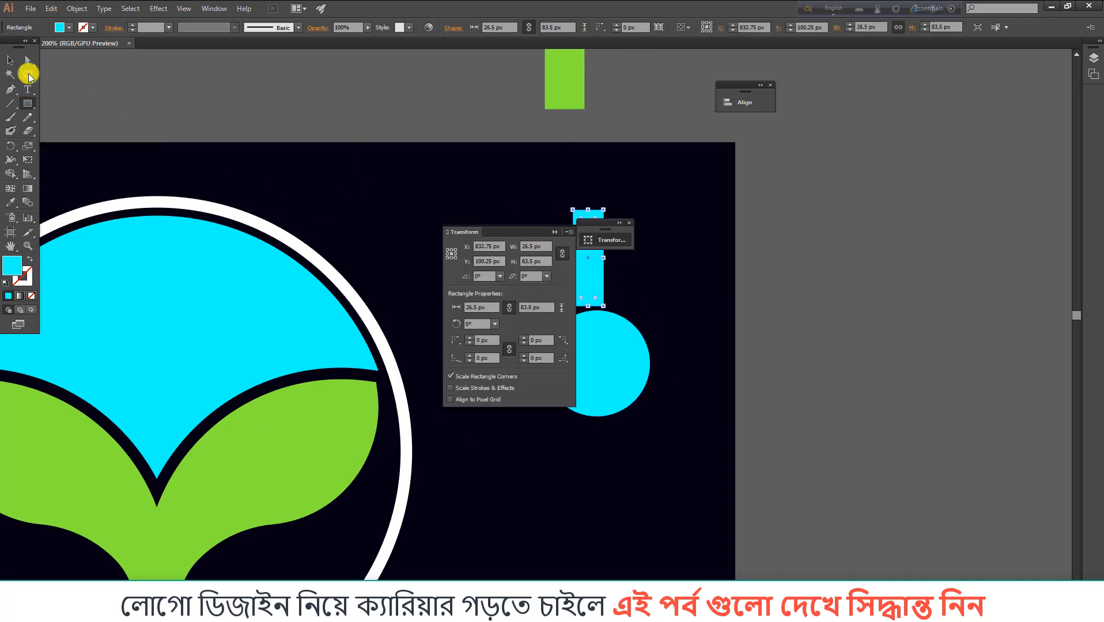
pyautogui.click(10, 60)
pyautogui.click(426, 282)
pyautogui.moveTo(588, 264); pyautogui.dragTo(596, 304)
pyautogui.scroll(2, 599, 321)
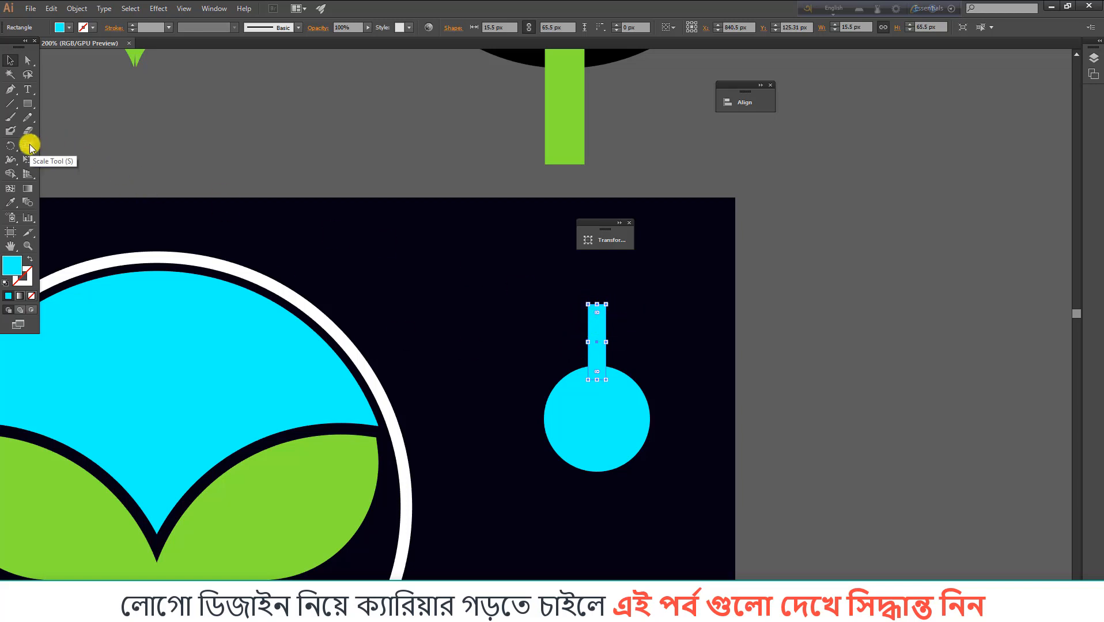
pyautogui.doubleClick(30, 148)
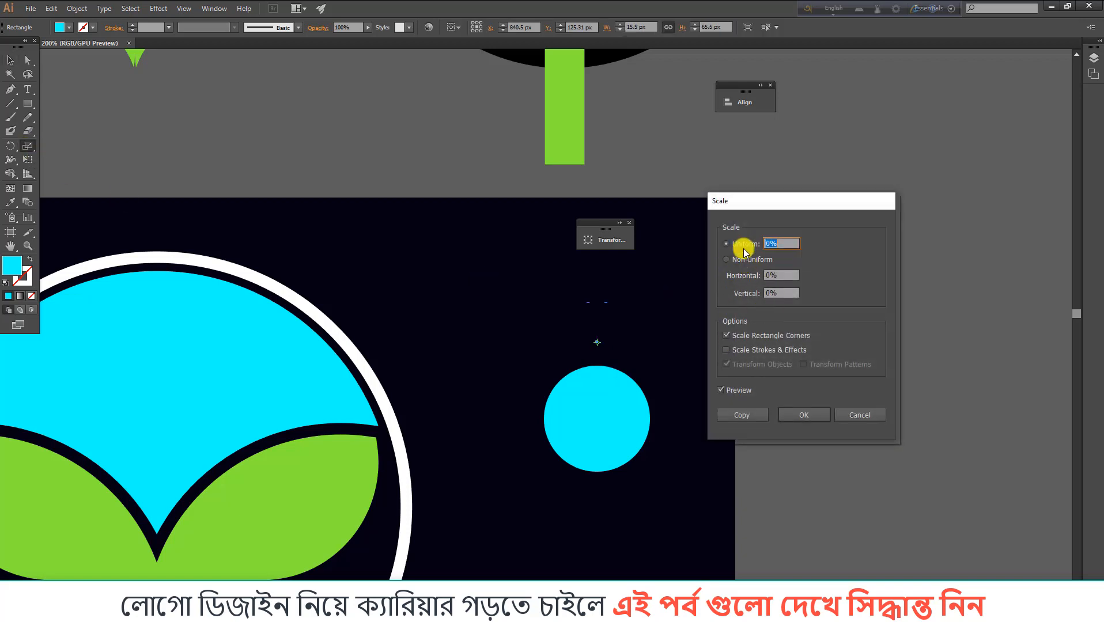
pyautogui.click(721, 390)
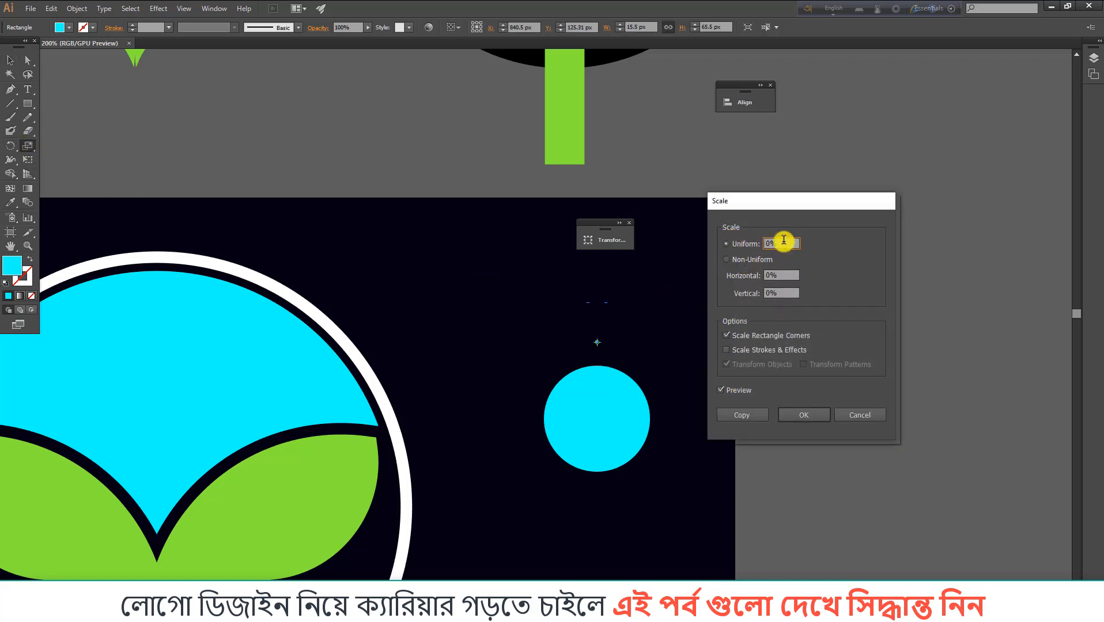
pyautogui.click(733, 245)
pyautogui.write('100')
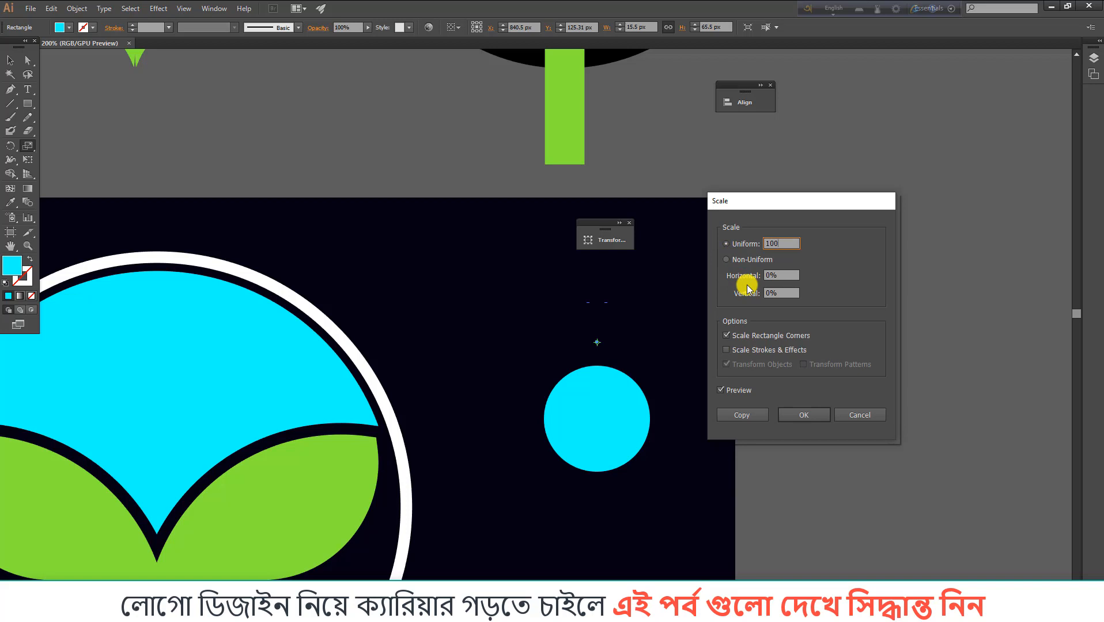
pyautogui.click(722, 390)
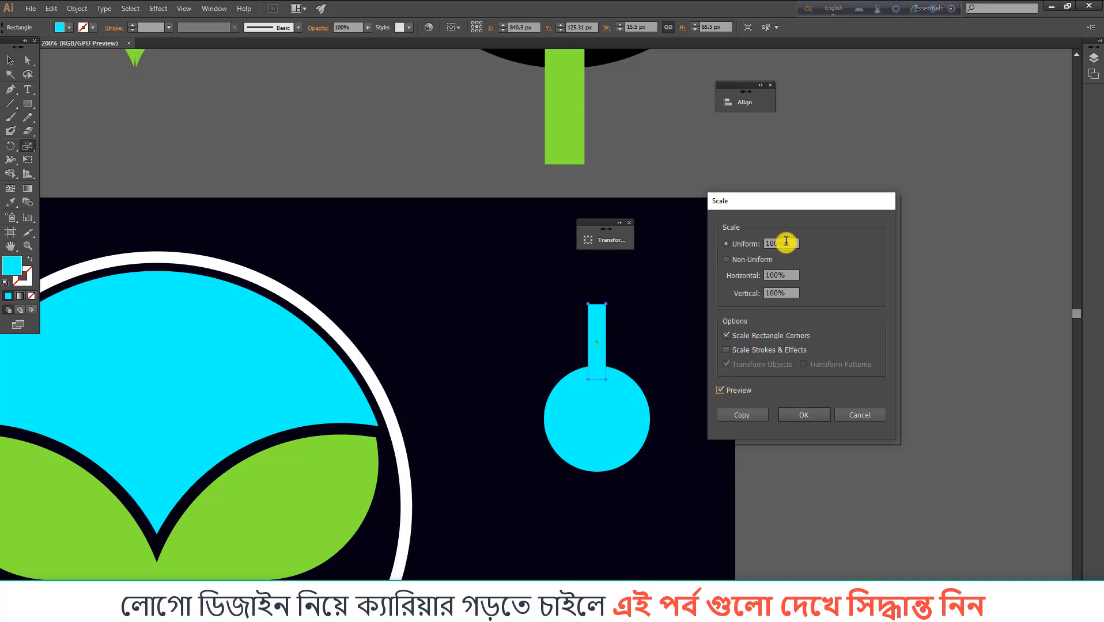
pyautogui.click(737, 244)
pyautogui.write('0')
pyautogui.click(722, 392)
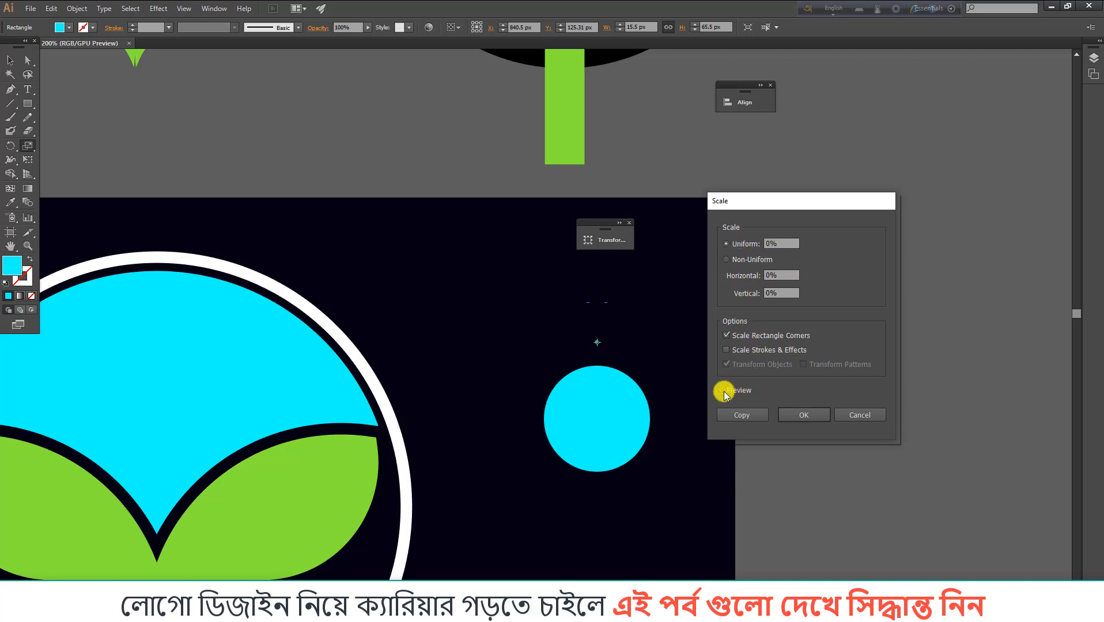
pyautogui.click(722, 390)
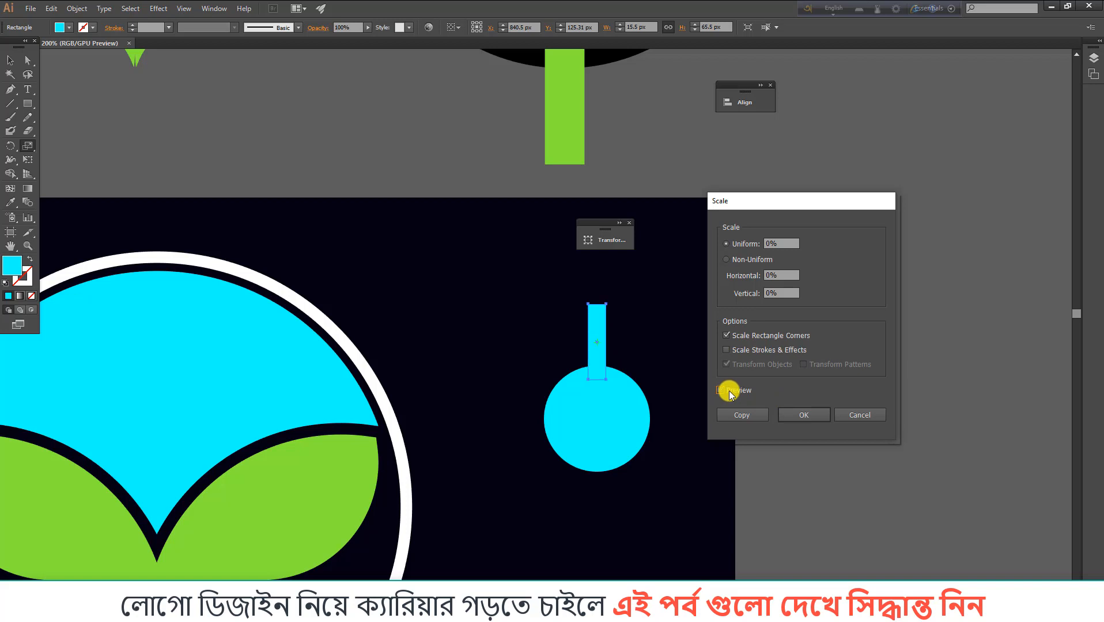
pyautogui.click(739, 244)
pyautogui.click(859, 416)
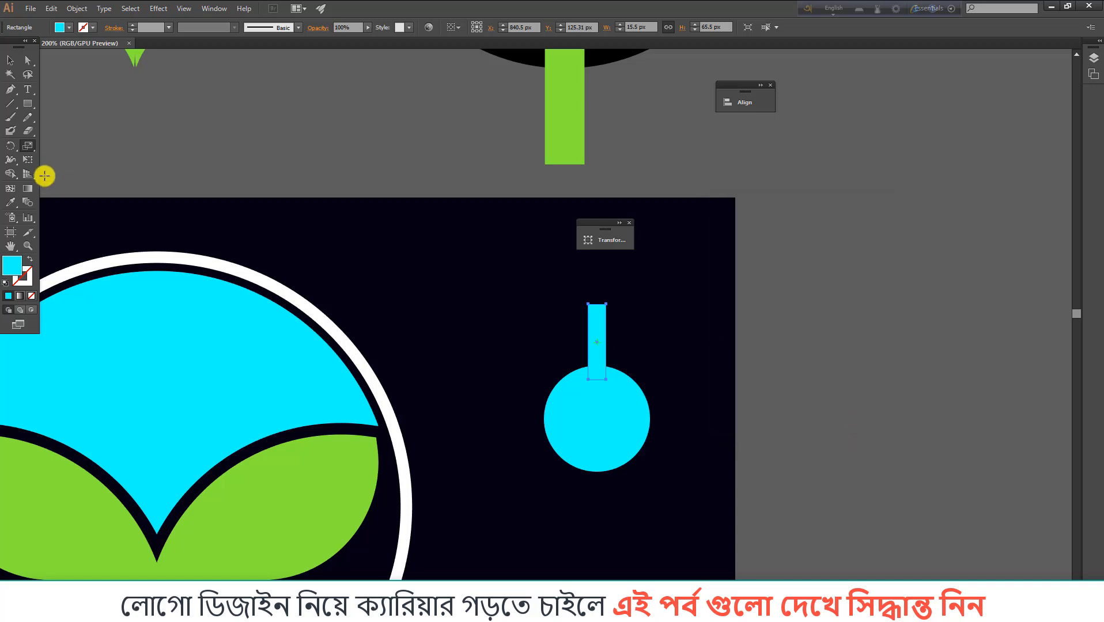
# Try to scale the cyan rectangle uniformly to 0% with the preview switched on.
pyautogui.click(13, 58)
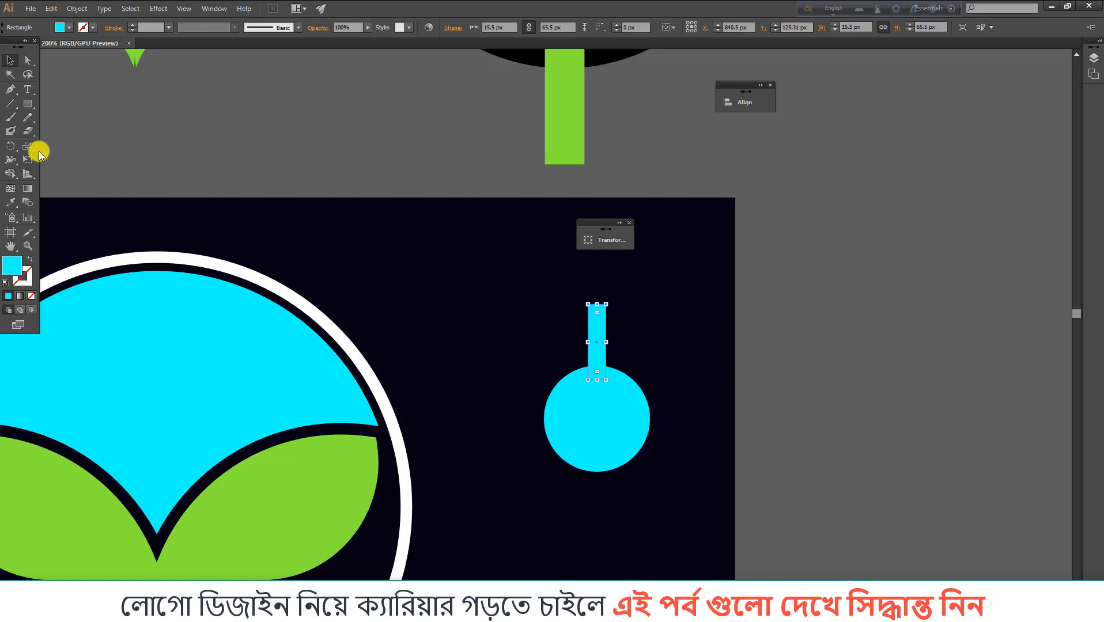
pyautogui.doubleClick(28, 145)
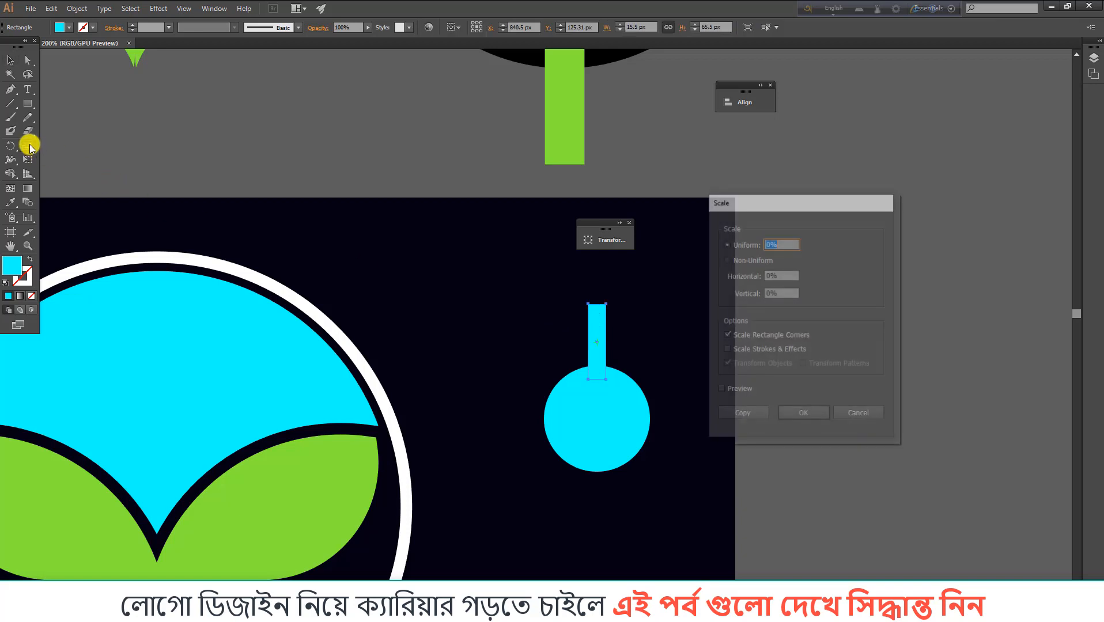
pyautogui.click(720, 391)
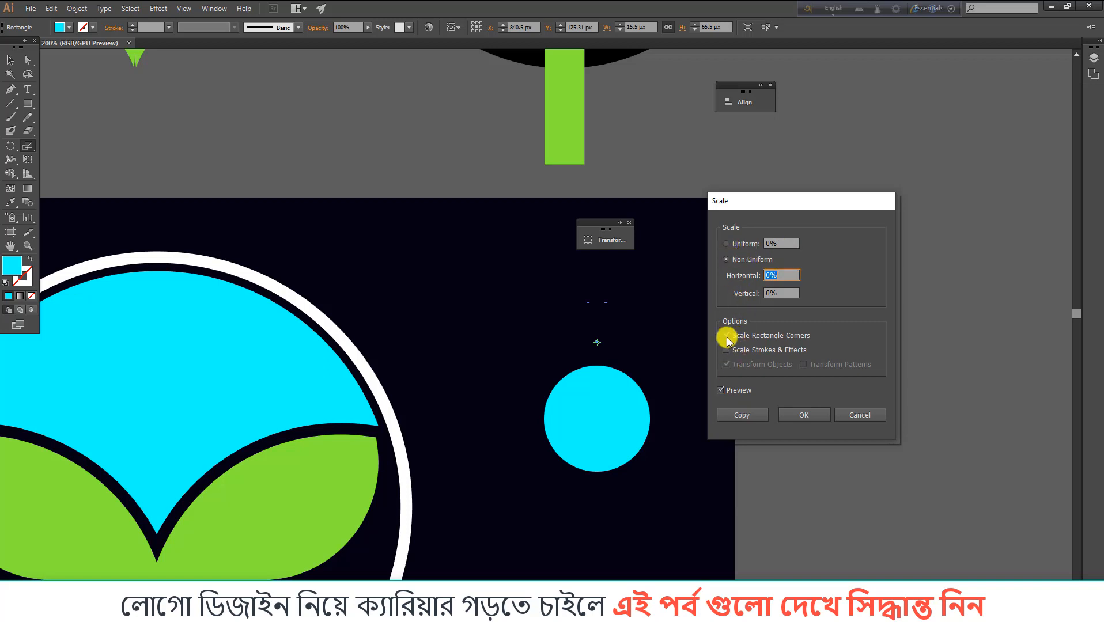
pyautogui.click(726, 243)
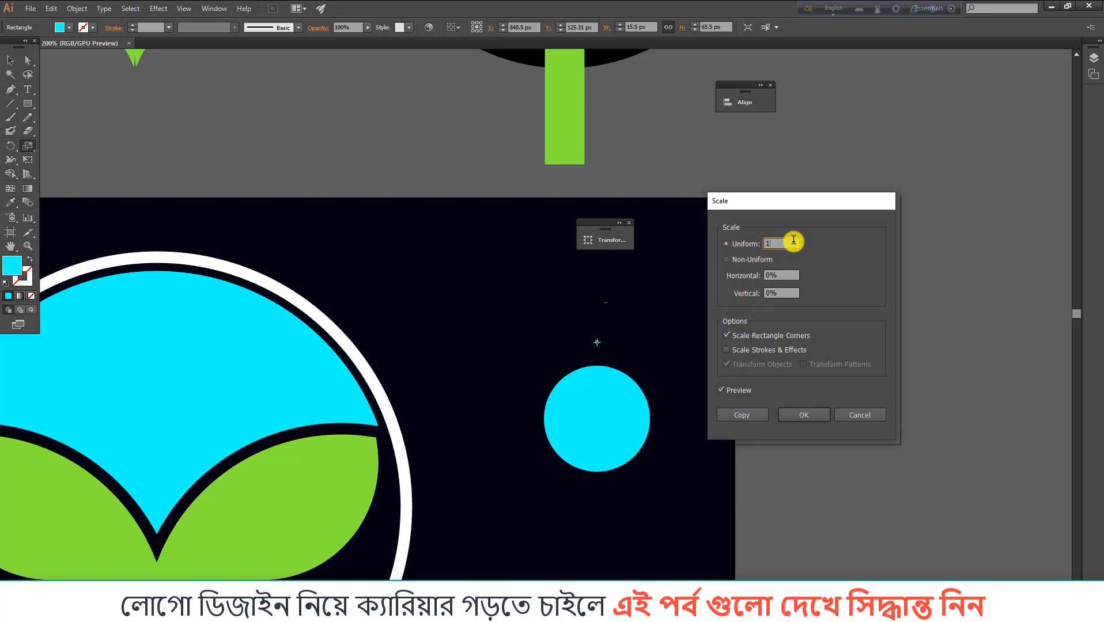
pyautogui.write('100')
pyautogui.click(778, 274)
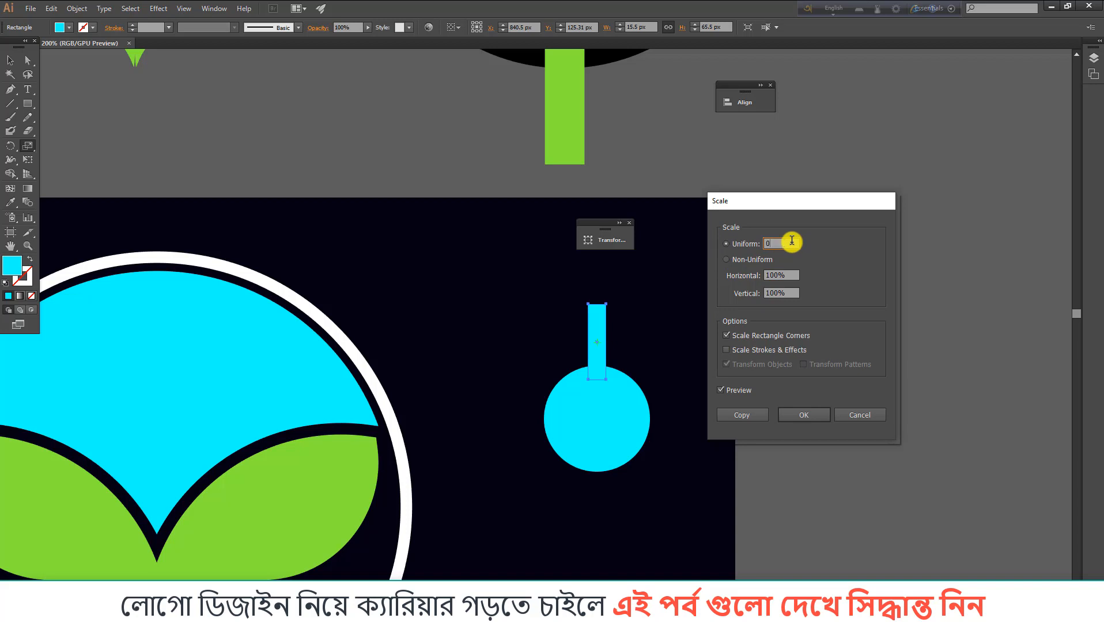
pyautogui.click(804, 414)
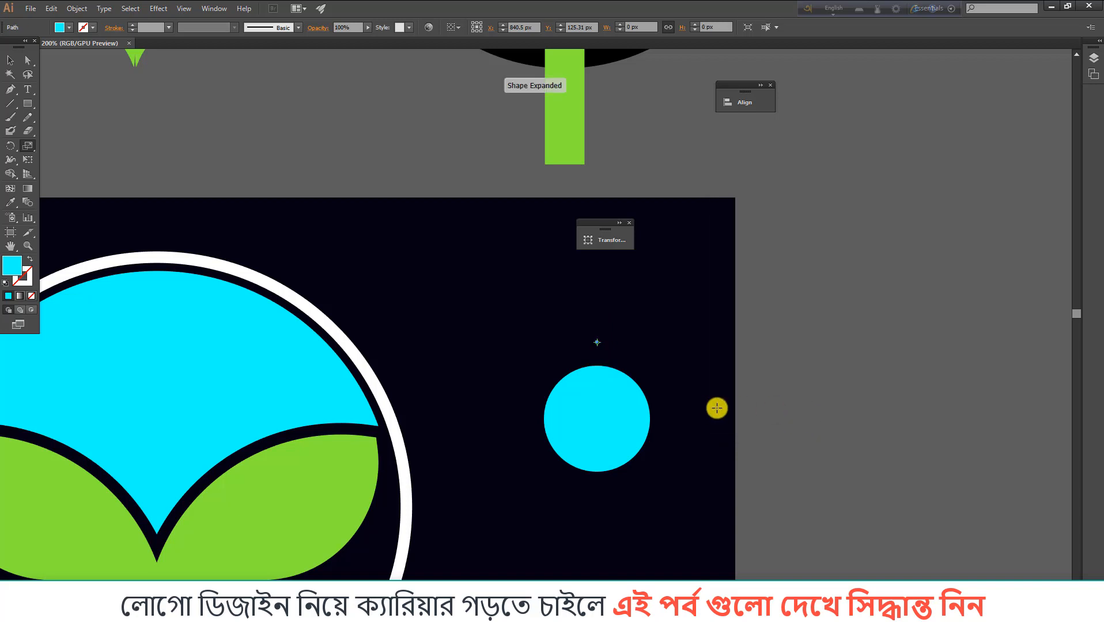
pyautogui.hotkey('ctrl', 'z')
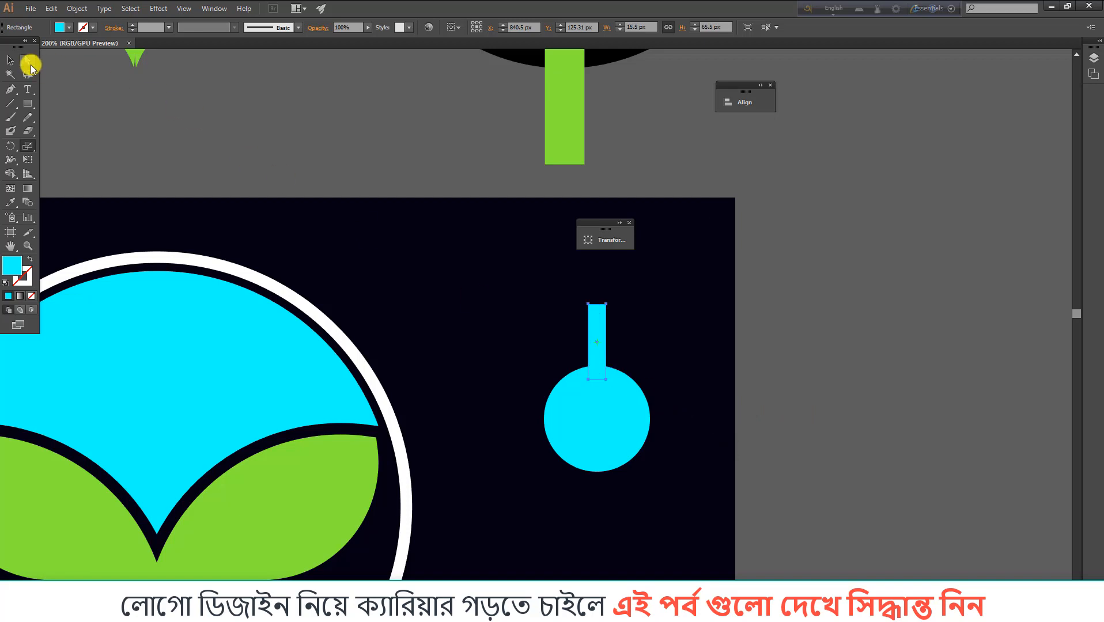
# Collapse the cyan rectangle's two upper corner points into a single tip by scaling them uniformly to 0%.
pyautogui.click(28, 61)
pyautogui.click(574, 306)
pyautogui.scroll(1, 639, 314)
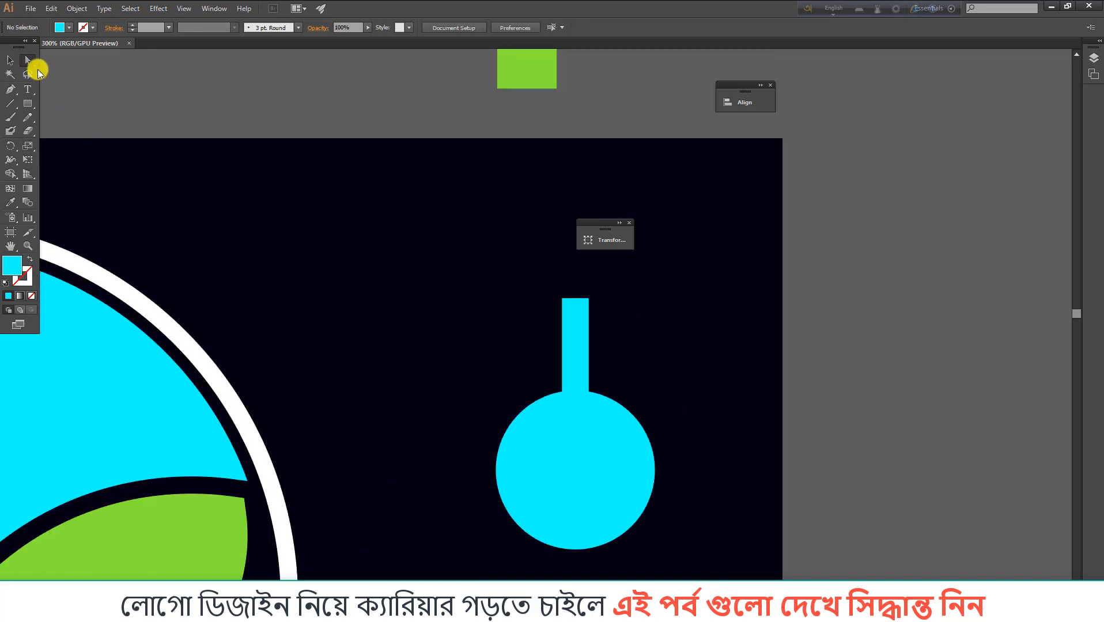
pyautogui.click(563, 301)
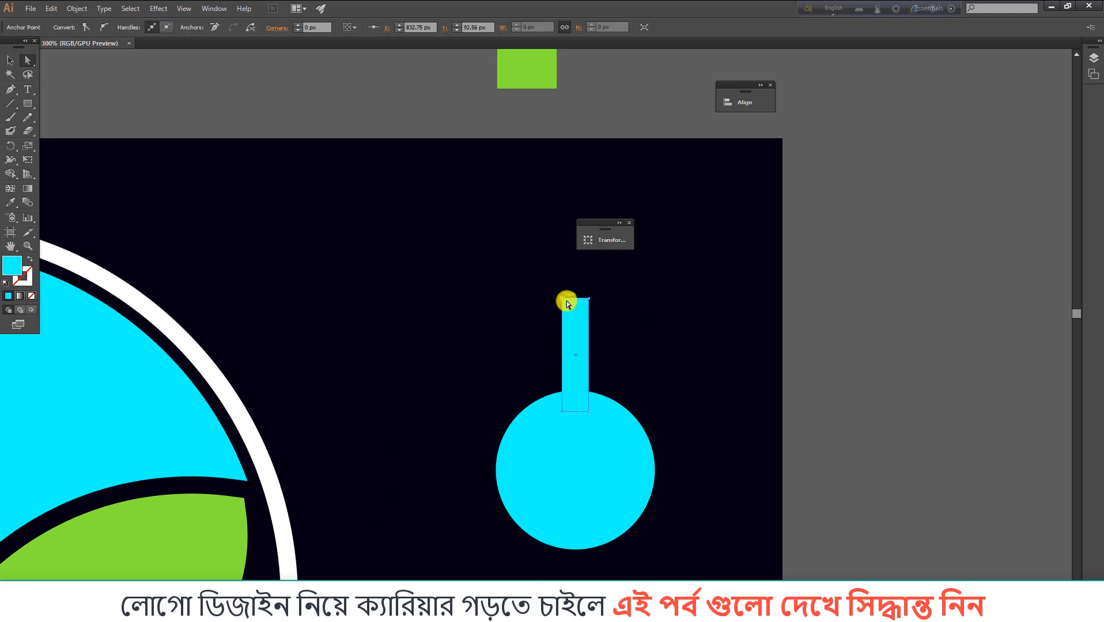
pyautogui.click(590, 299)
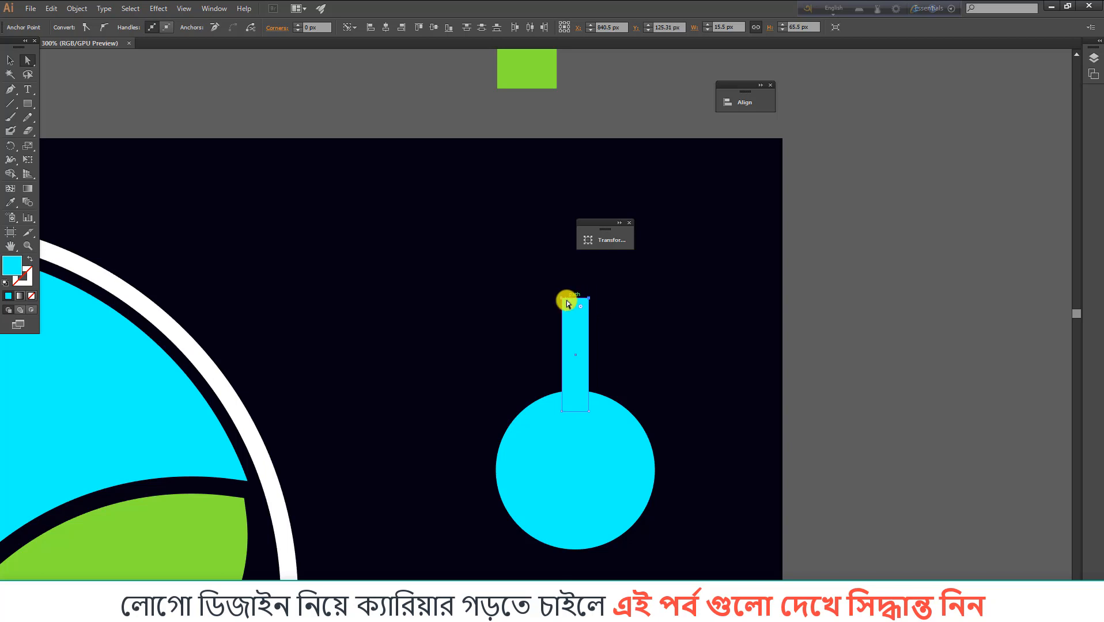
pyautogui.doubleClick(28, 146)
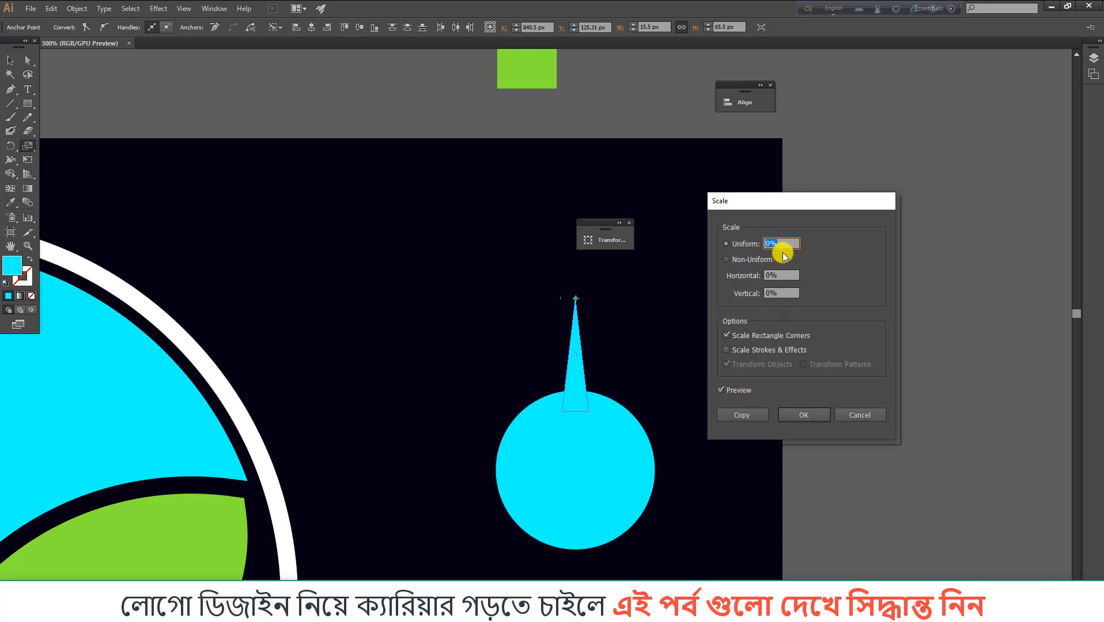
pyautogui.write('100')
pyautogui.click(727, 391)
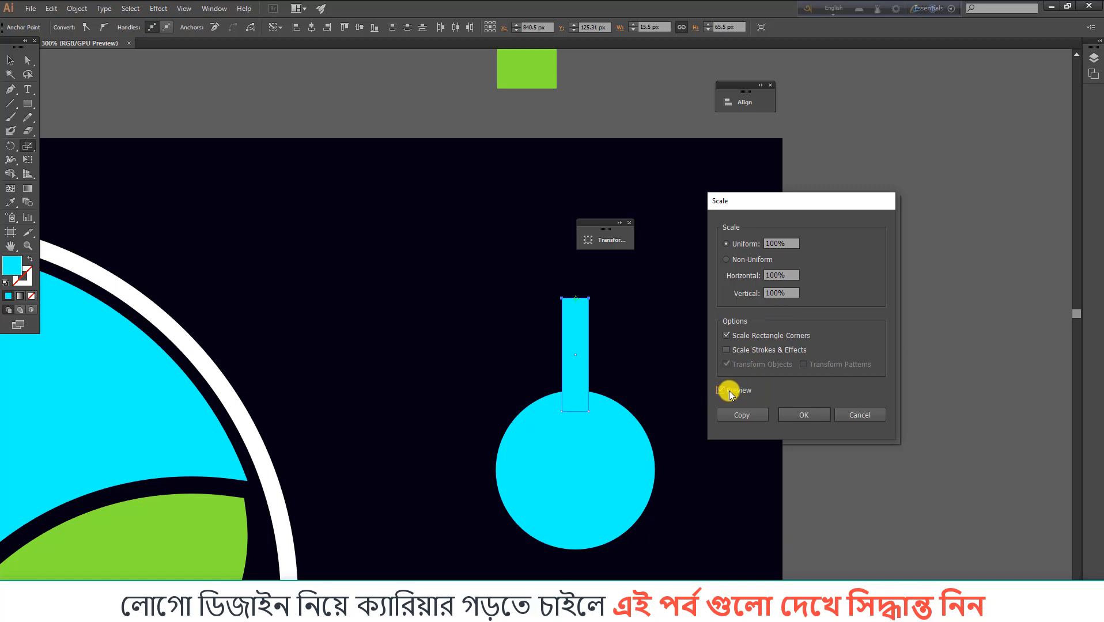
pyautogui.moveTo(788, 246); pyautogui.dragTo(762, 244)
pyautogui.write('0')
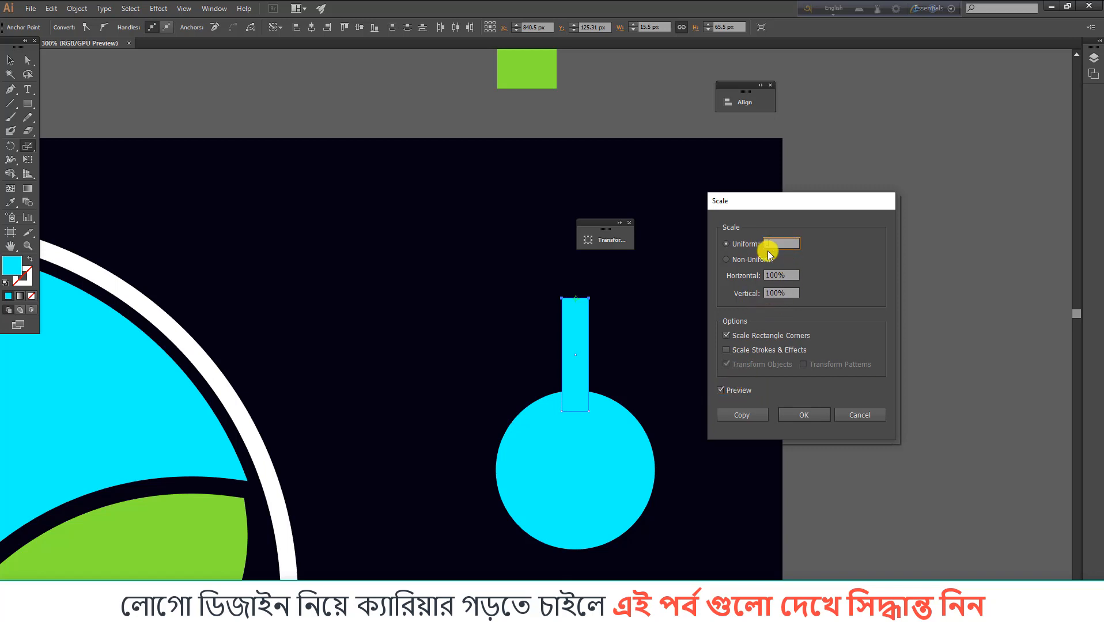
pyautogui.click(734, 390)
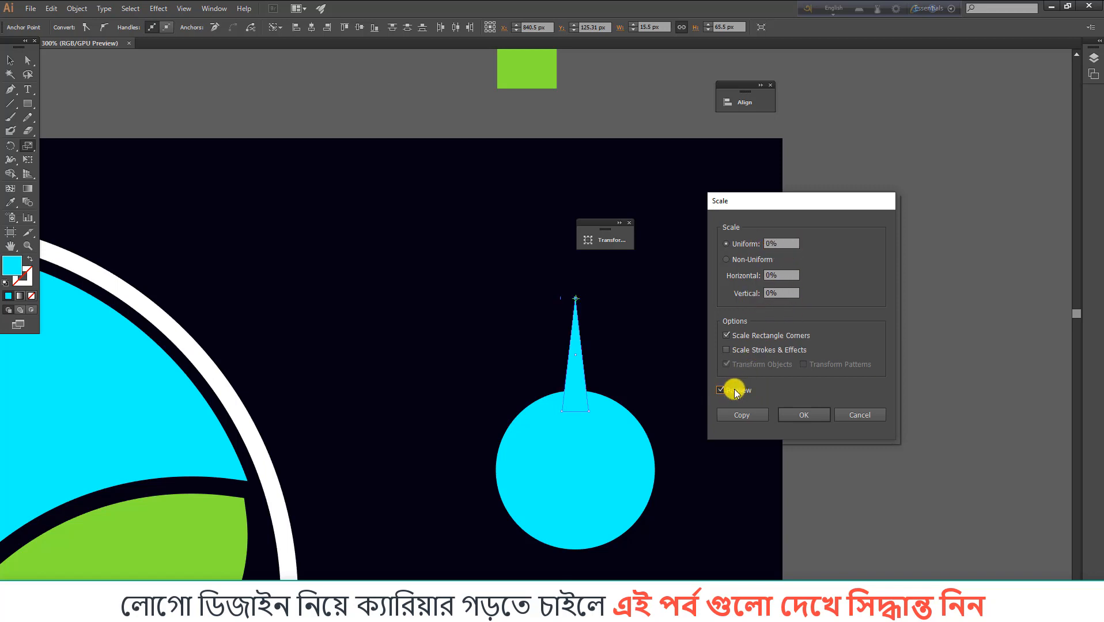
pyautogui.click(733, 389)
pyautogui.click(803, 414)
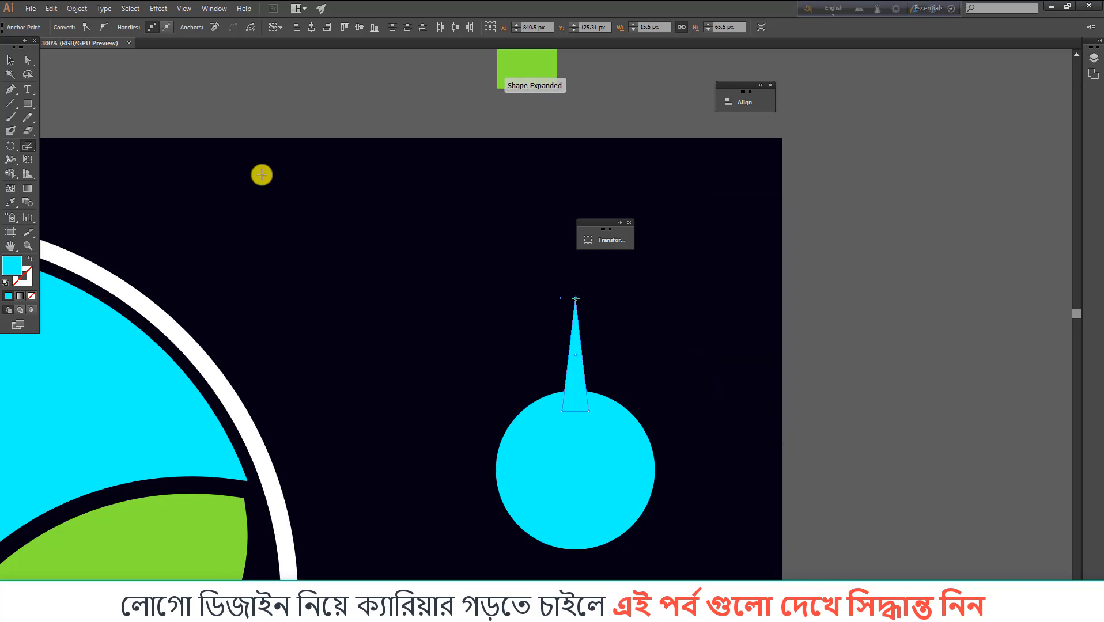
# Select the pointed ray and the circle together and set their alignment relative to the selection.
pyautogui.click(10, 60)
pyautogui.click(461, 279)
pyautogui.scroll(-1, 475, 287)
pyautogui.moveTo(476, 286); pyautogui.dragTo(673, 466)
pyautogui.click(461, 27)
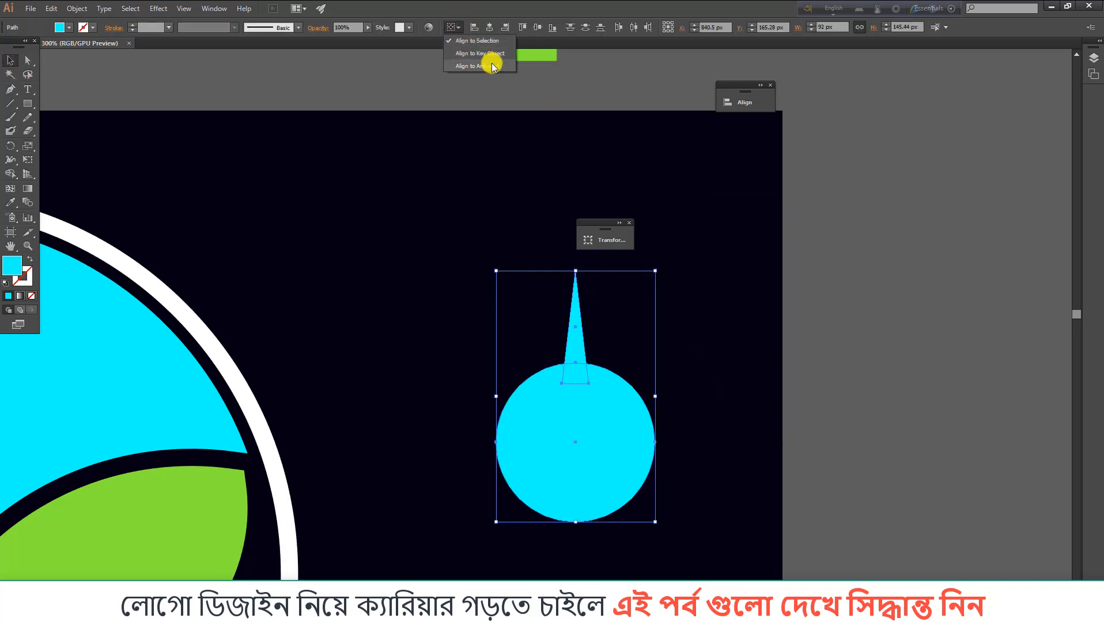
pyautogui.click(480, 41)
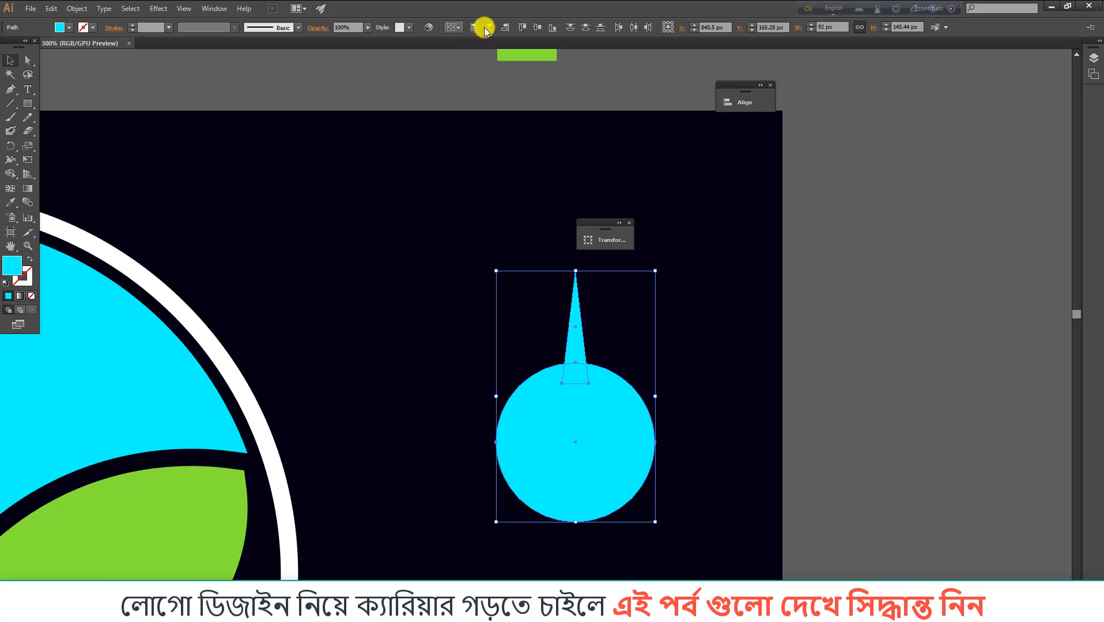
pyautogui.click(479, 277)
# Create a rotated copy of the pointed ray around the circle's centre, using an angle of 360/18.
pyautogui.scroll(-1, 479, 277)
pyautogui.click(584, 309)
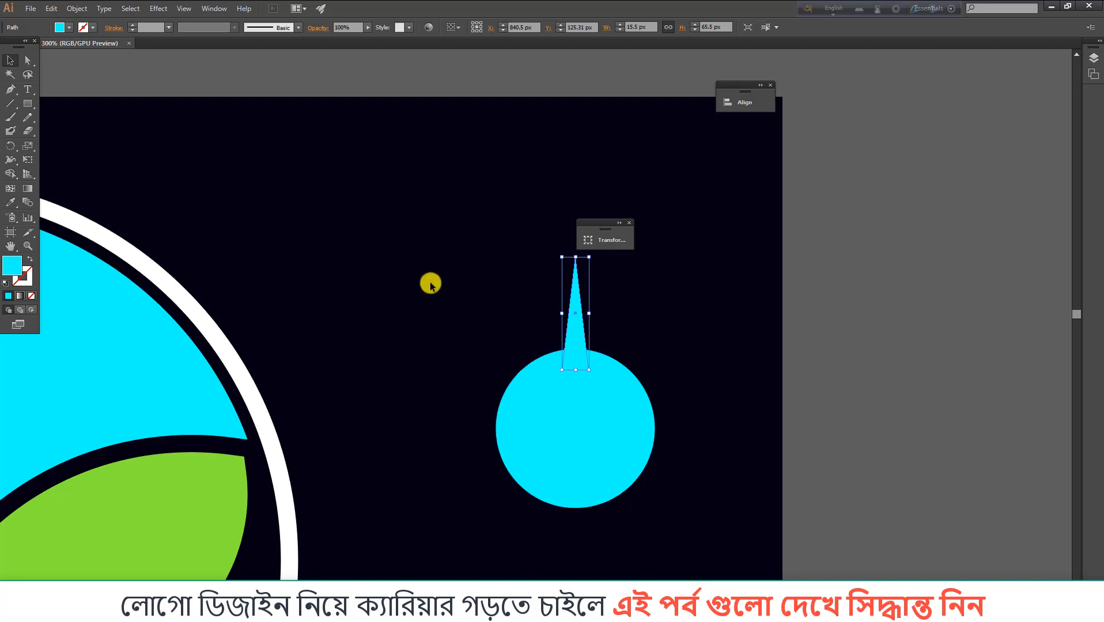
pyautogui.click(434, 283)
pyautogui.click(575, 320)
pyautogui.click(11, 144)
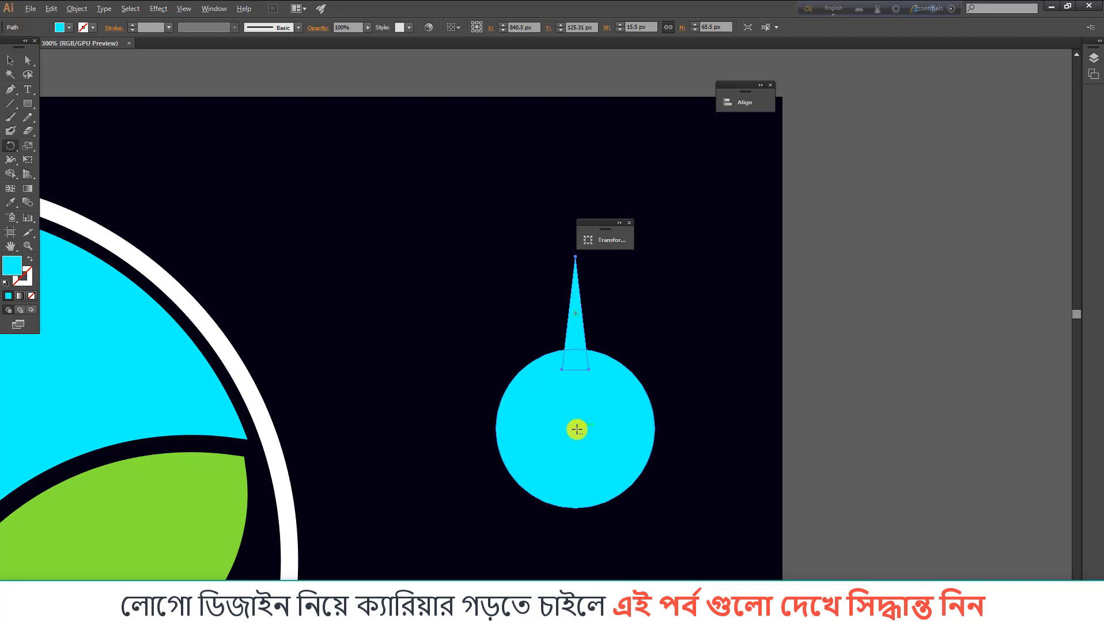
pyautogui.keyDown('alt'); pyautogui.click(576, 429); pyautogui.keyUp('alt')
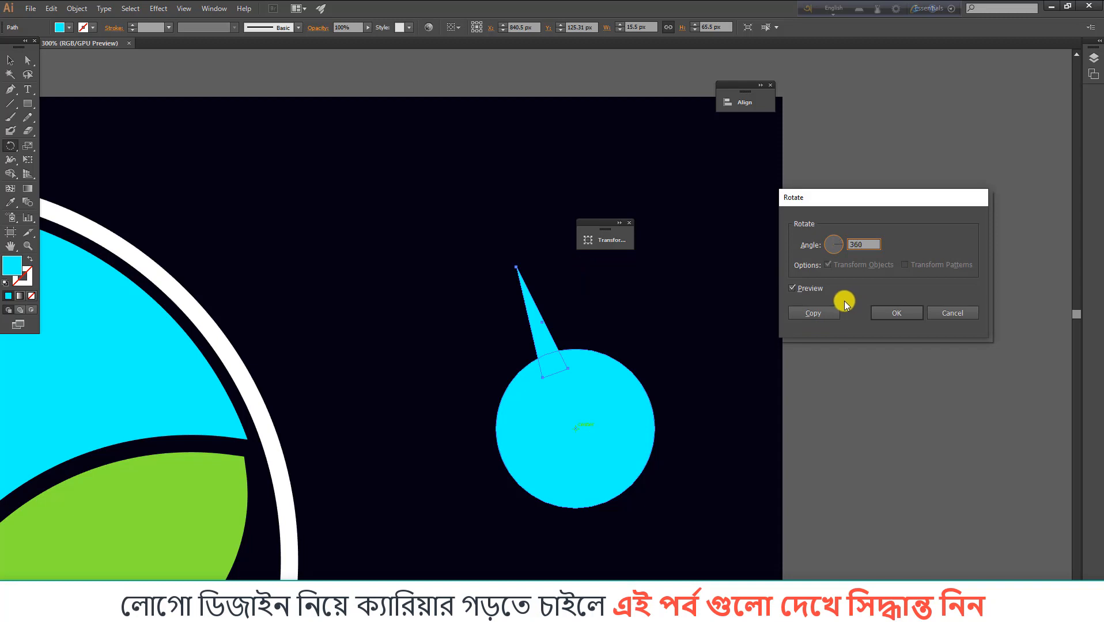
pyautogui.write('360/18')
pyautogui.click(812, 313)
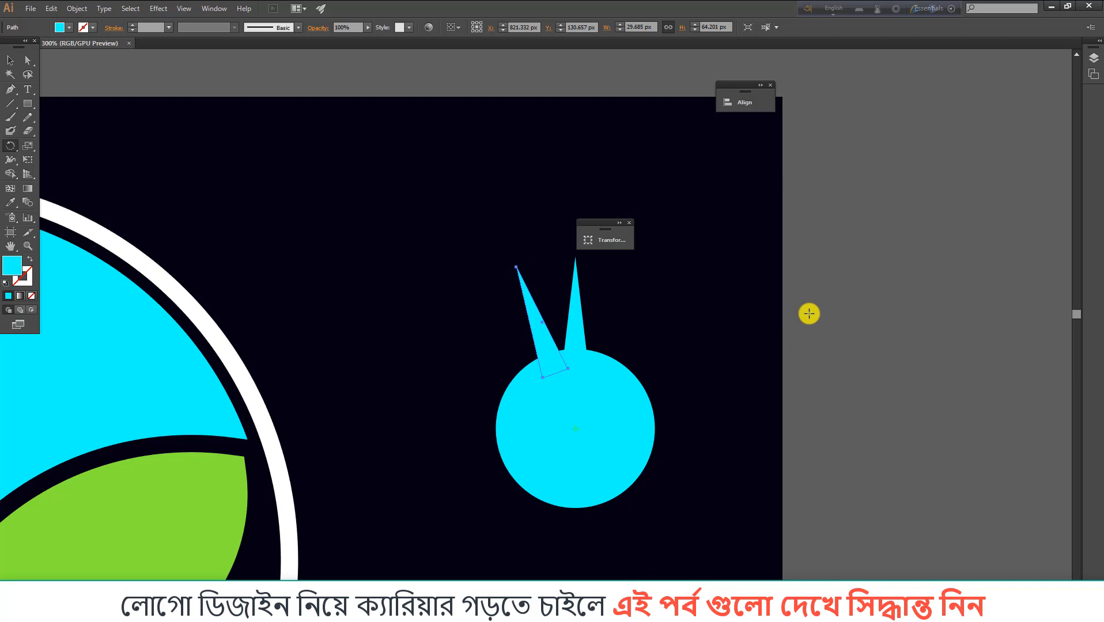
# Repeat the rotated copy of the ray until 18 rays surround the whole circle.
pyautogui.hotkey('ctrl', 'd')
pyautogui.hotkey('ctrl', 'd')
pyautogui.hotkey('ctrl', 'd')
pyautogui.hotkey('ctrl', 'd')
pyautogui.hotkey('ctrl', 'd')
pyautogui.hotkey('ctrl', 'd')
pyautogui.hotkey('ctrl', 'd')
pyautogui.hotkey('ctrl', 'd')
pyautogui.hotkey('ctrl', 'd')
pyautogui.hotkey('ctrl', 'd')
pyautogui.hotkey('ctrl', 'd')
pyautogui.hotkey('ctrl', 'd')
pyautogui.hotkey('ctrl', 'd')
pyautogui.hotkey('ctrl', 'd')
pyautogui.hotkey('ctrl', 'd')
pyautogui.hotkey('ctrl', 'd')
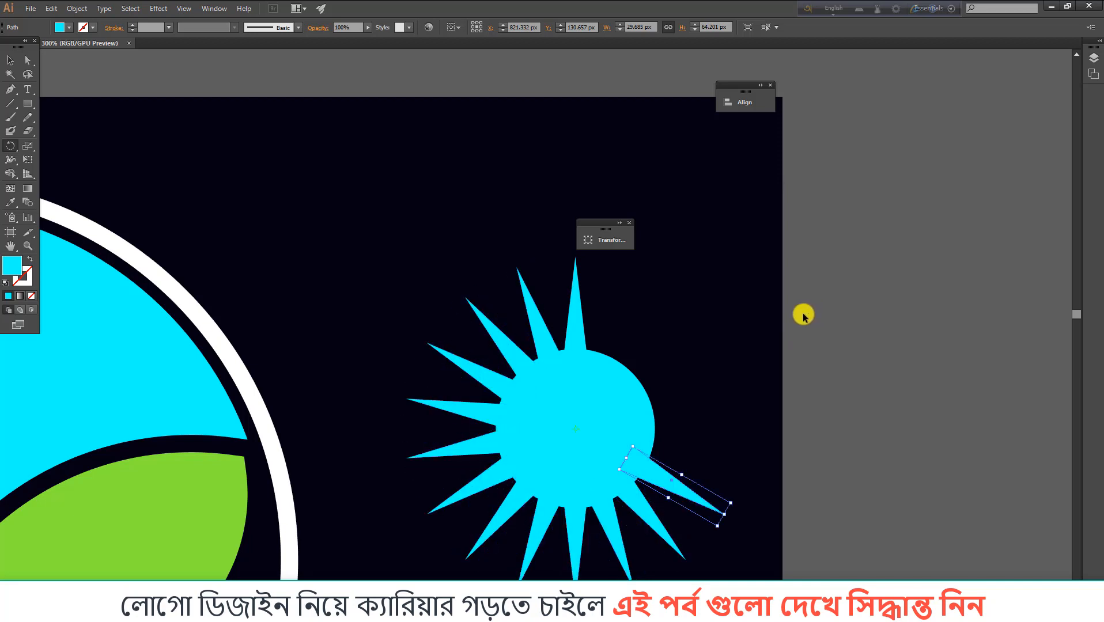
# Shrink the central circle from its centre so the rays' notches cut deeper into the sun.
pyautogui.click(11, 60)
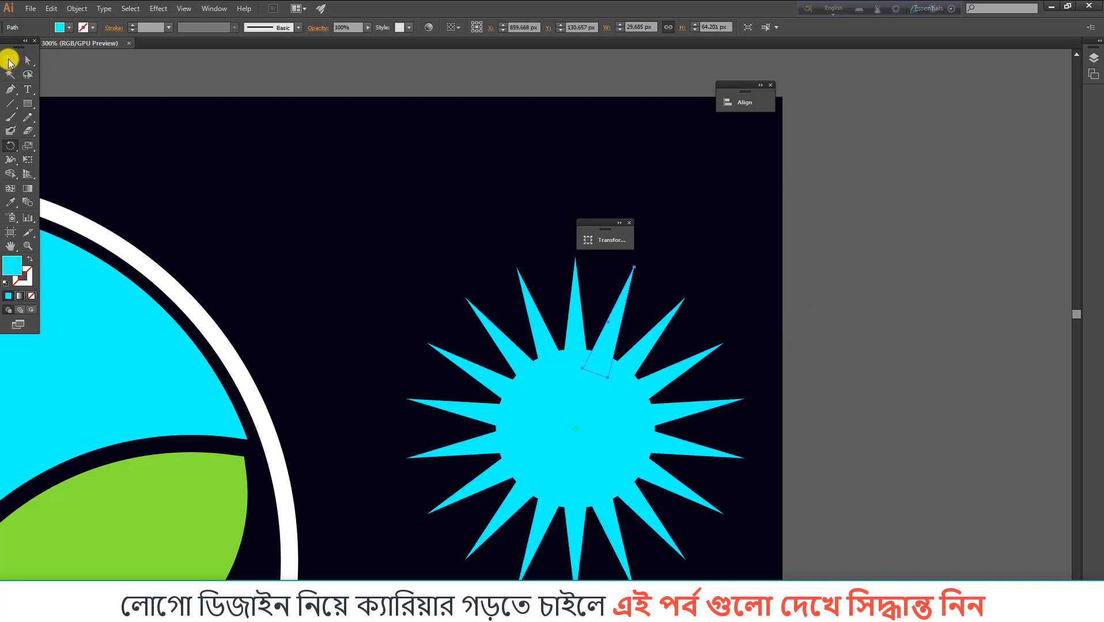
pyautogui.click(581, 390)
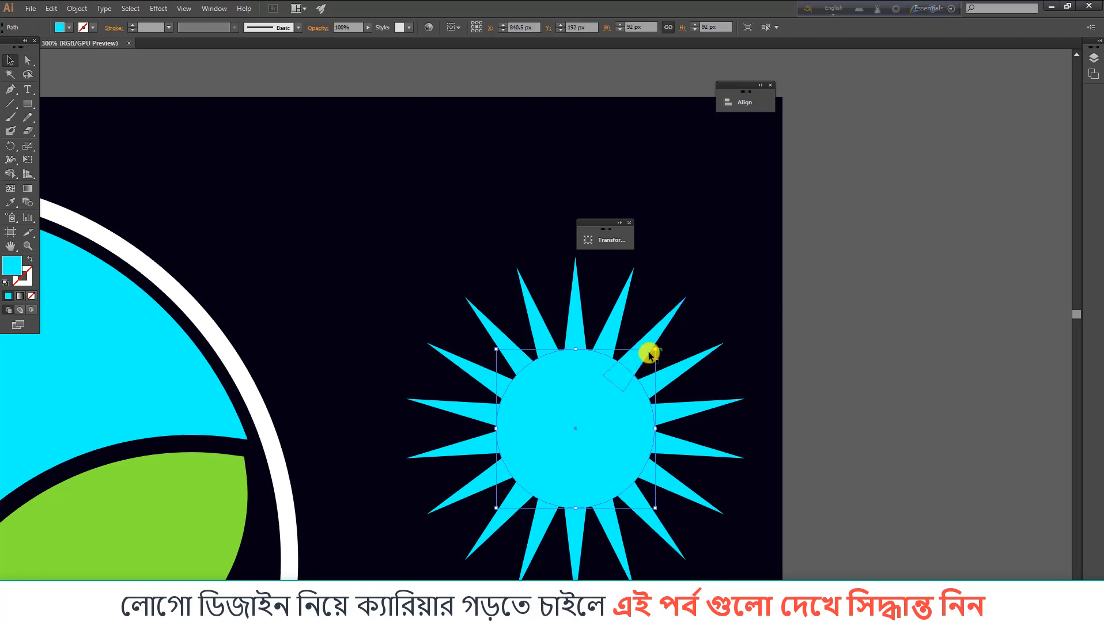
pyautogui.click(717, 329)
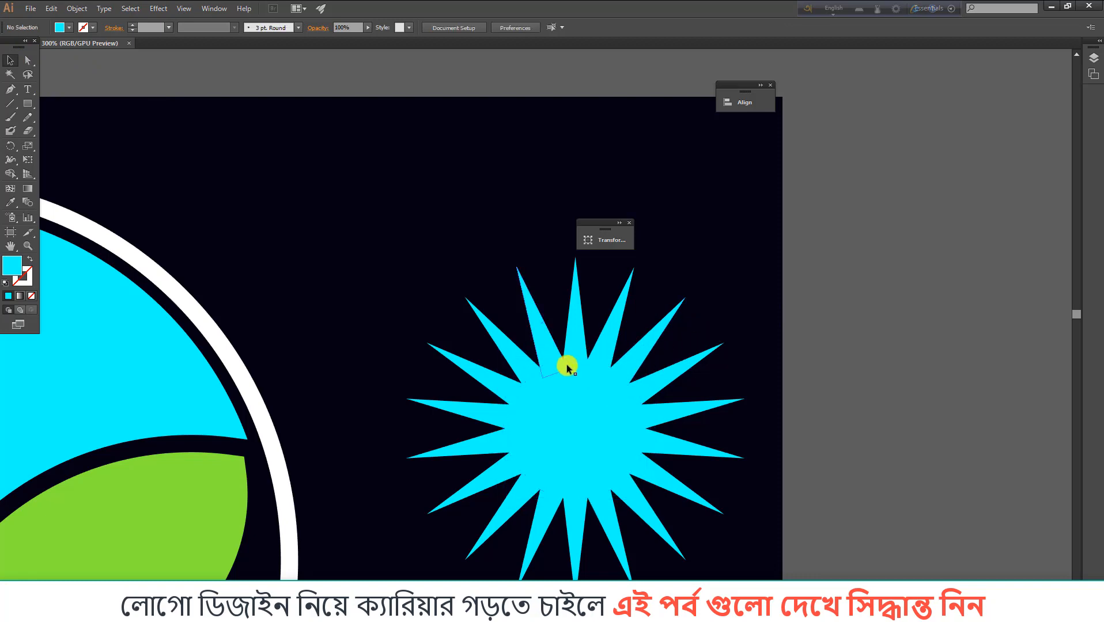
# Unite the central circle and all the rays into one sun shape with the Pathfinder.
pyautogui.scroll(-3, 550, 325)
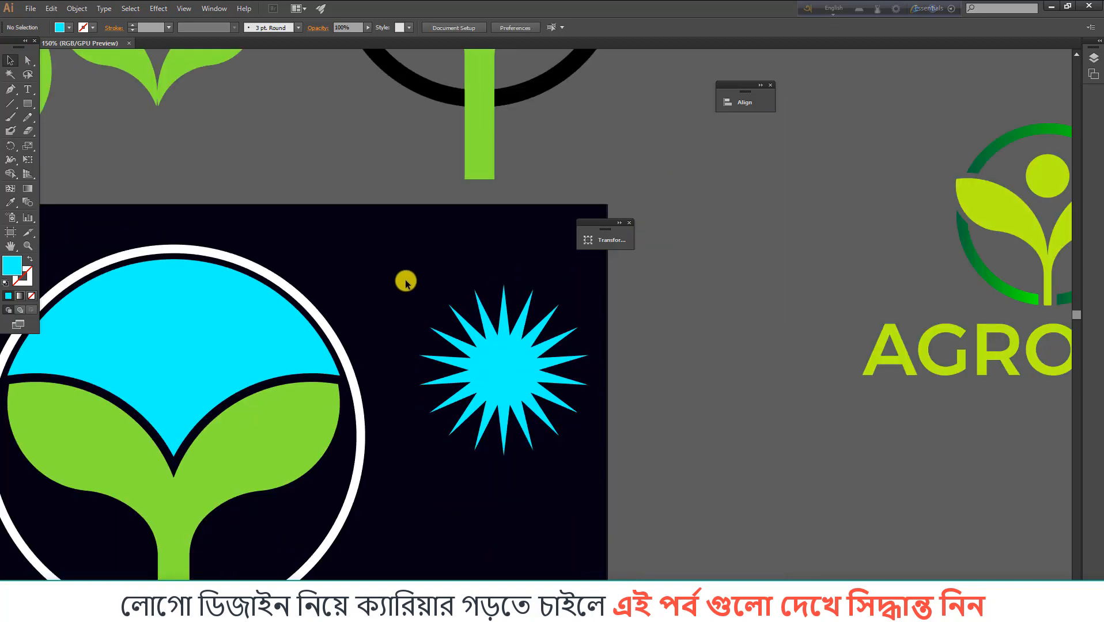
pyautogui.moveTo(397, 279); pyautogui.dragTo(629, 472)
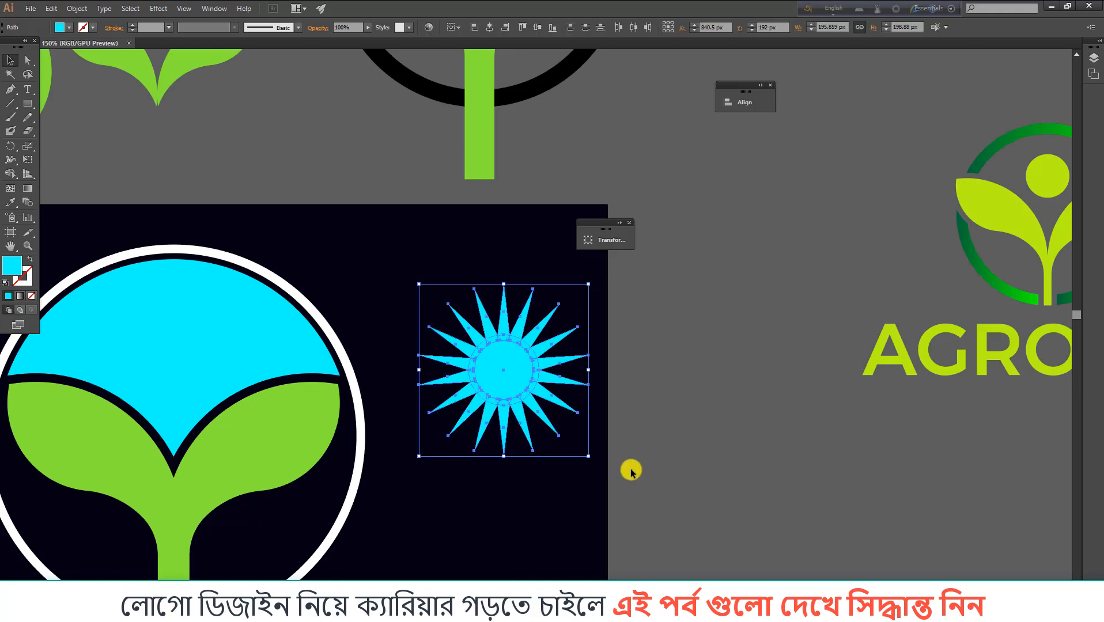
pyautogui.click(214, 9)
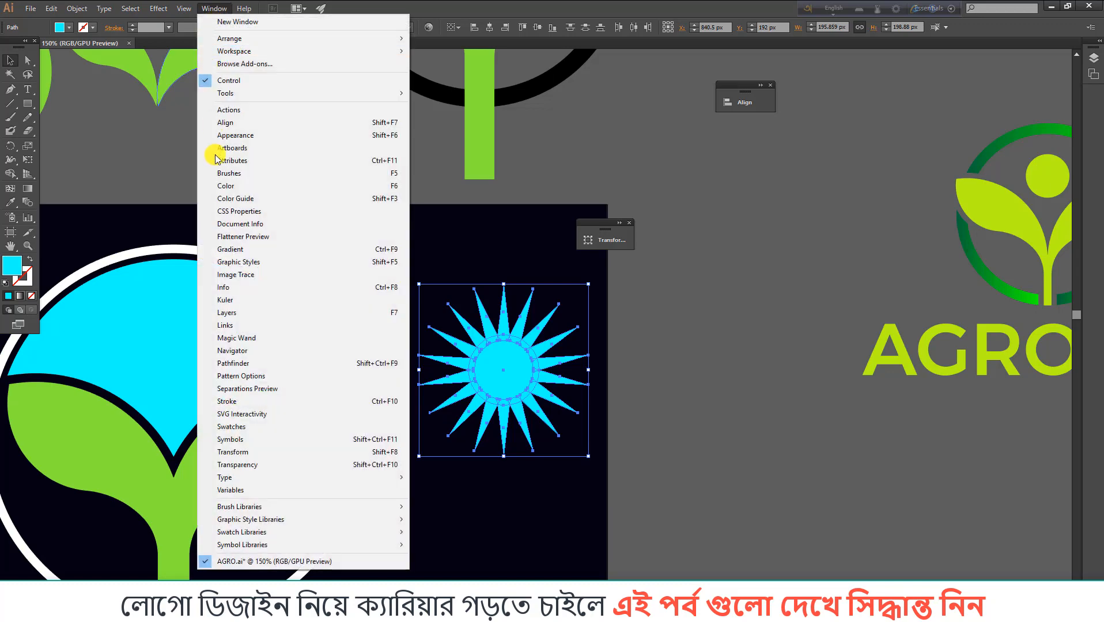
pyautogui.click(246, 363)
pyautogui.click(548, 143)
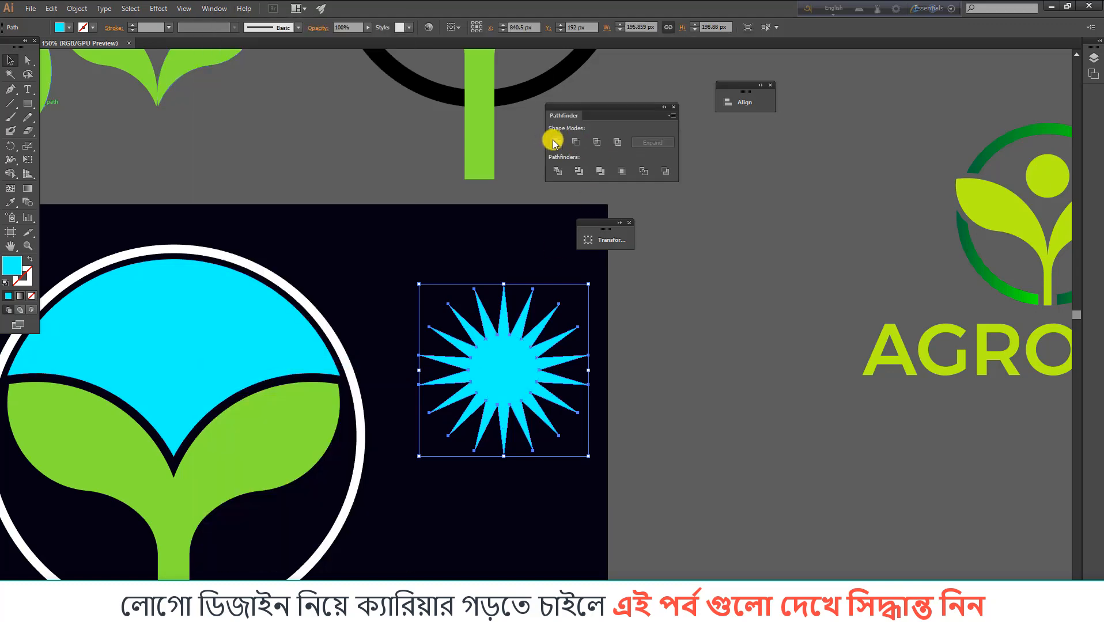
# Place a copy of the cyan sun on the grey canvas between the artboard and the AGROPRO logo.
pyautogui.click(731, 377)
pyautogui.moveTo(470, 352); pyautogui.dragTo(737, 270)
pyautogui.scroll(-2, 735, 323)
pyautogui.scroll(-4, 643, 320)
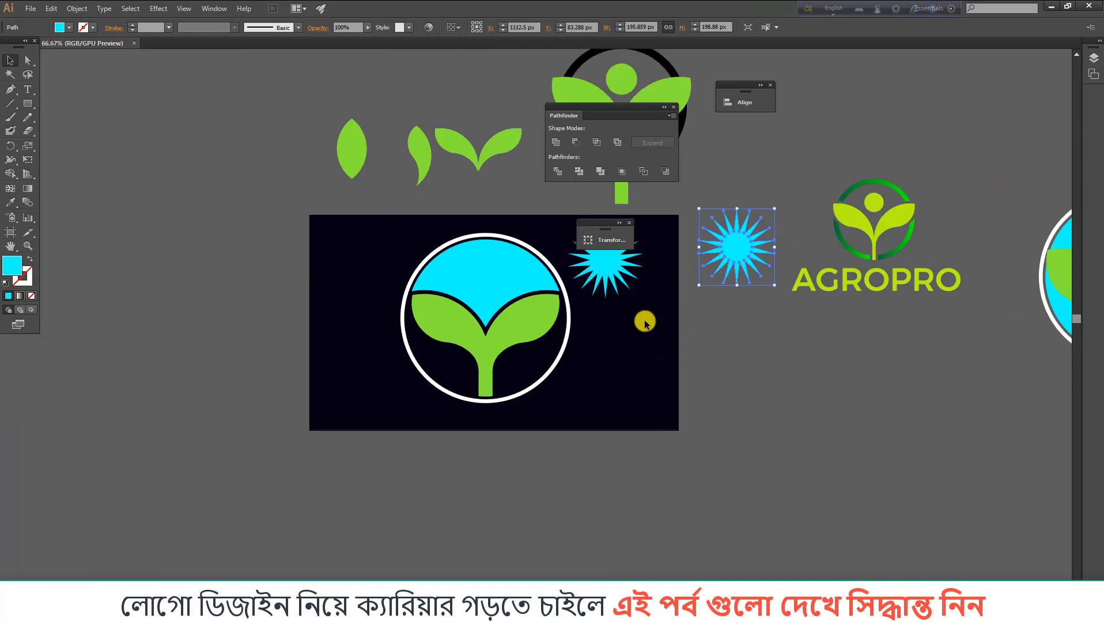
pyautogui.click(643, 320)
pyautogui.scroll(3, 643, 320)
# Fill the sun on the dark artboard with yellow.
pyautogui.click(615, 313)
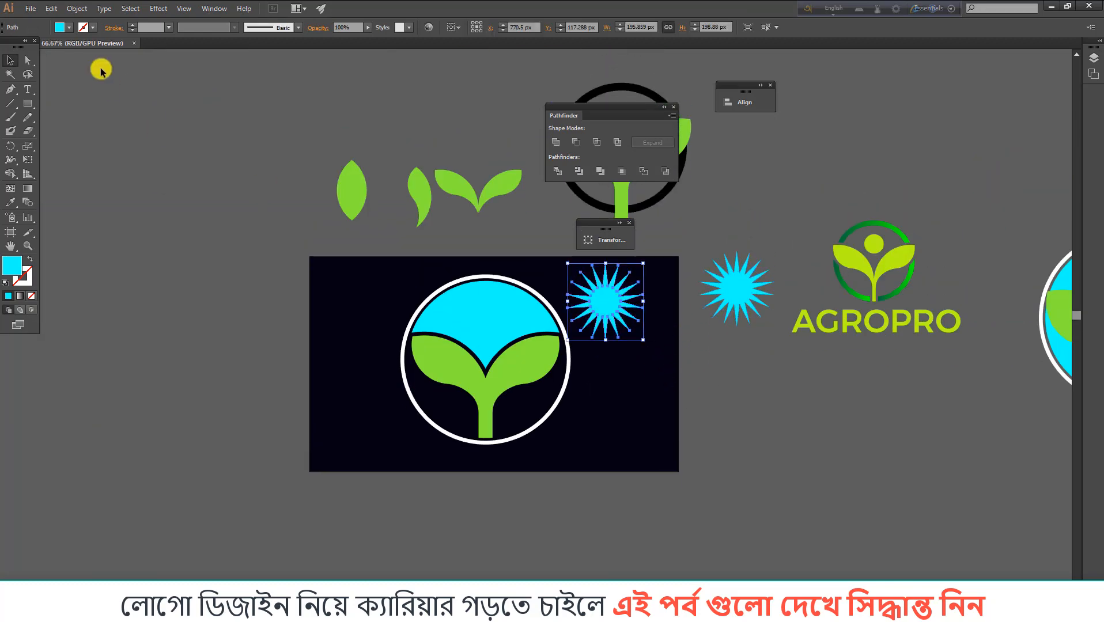
pyautogui.click(67, 28)
pyautogui.click(46, 47)
pyautogui.click(211, 243)
pyautogui.click(503, 310)
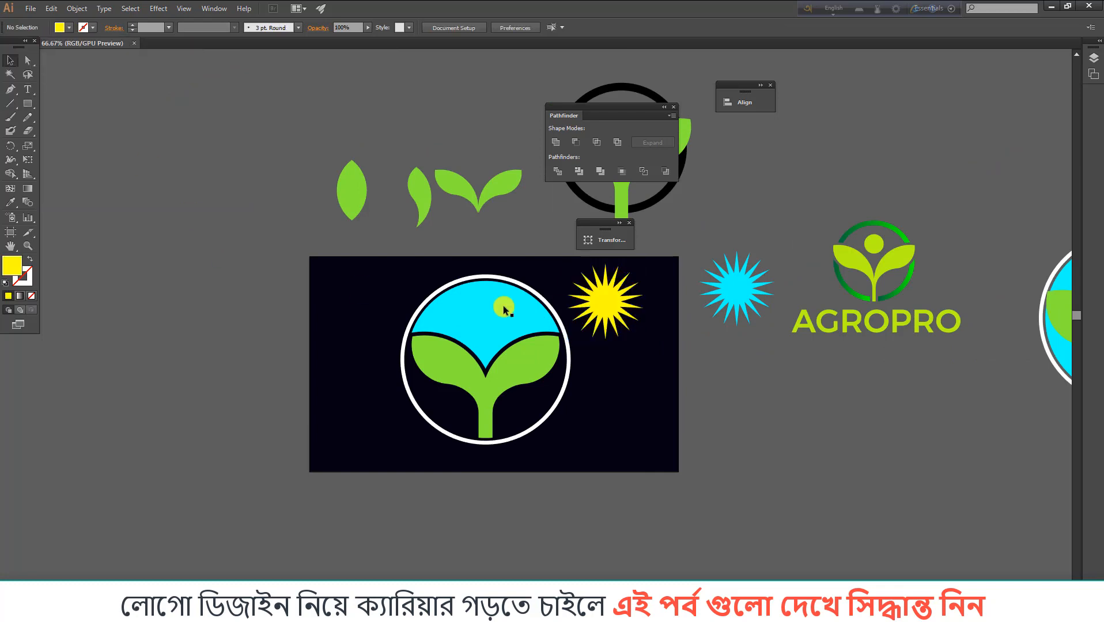
# Move the yellow sun to the middle of the emblem's cyan area and bring it in front of the other shapes.
pyautogui.moveTo(592, 302); pyautogui.dragTo(534, 351)
pyautogui.rightClick(489, 320)
pyautogui.moveTo(557, 484)
pyautogui.click(661, 484)
pyautogui.scroll(3, 463, 323)
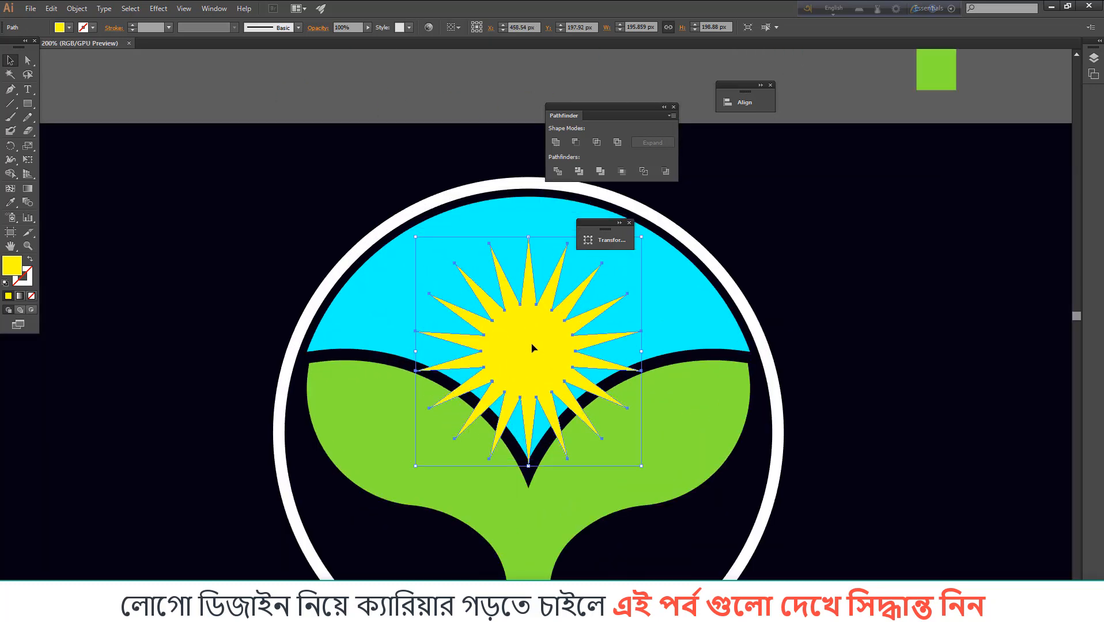
# Enlarge the yellow sun to about 279 × 284 px and adjust its height over the V between the leaves.
pyautogui.scroll(2, 582, 331)
pyautogui.moveTo(641, 279); pyautogui.dragTo(680, 238)
pyautogui.moveTo(555, 376); pyautogui.dragTo(554, 396)
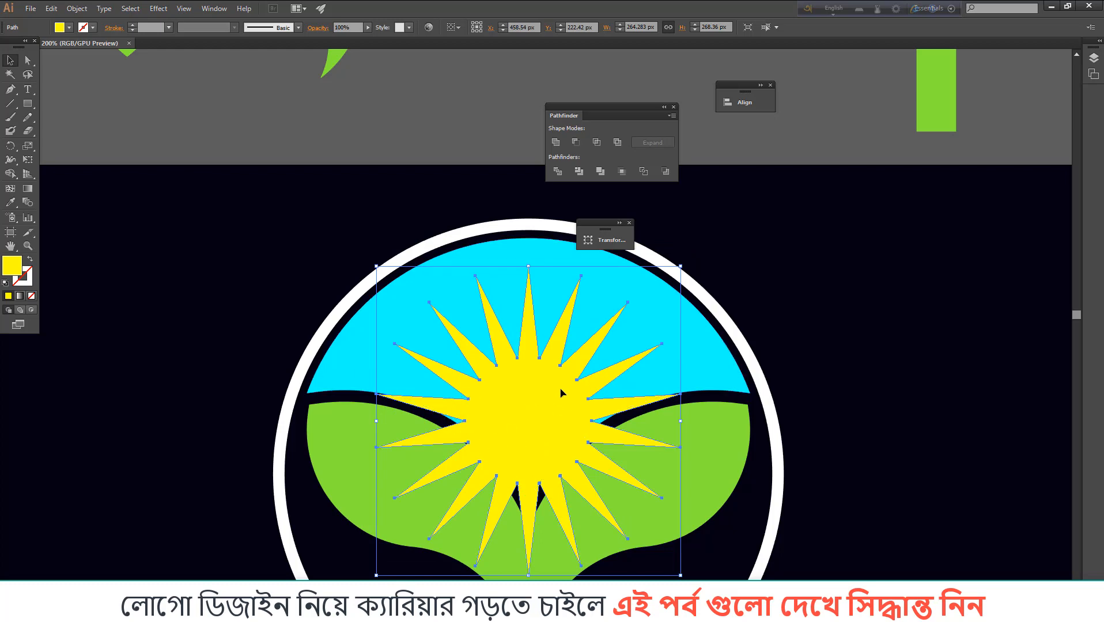
pyautogui.moveTo(681, 266); pyautogui.dragTo(689, 258)
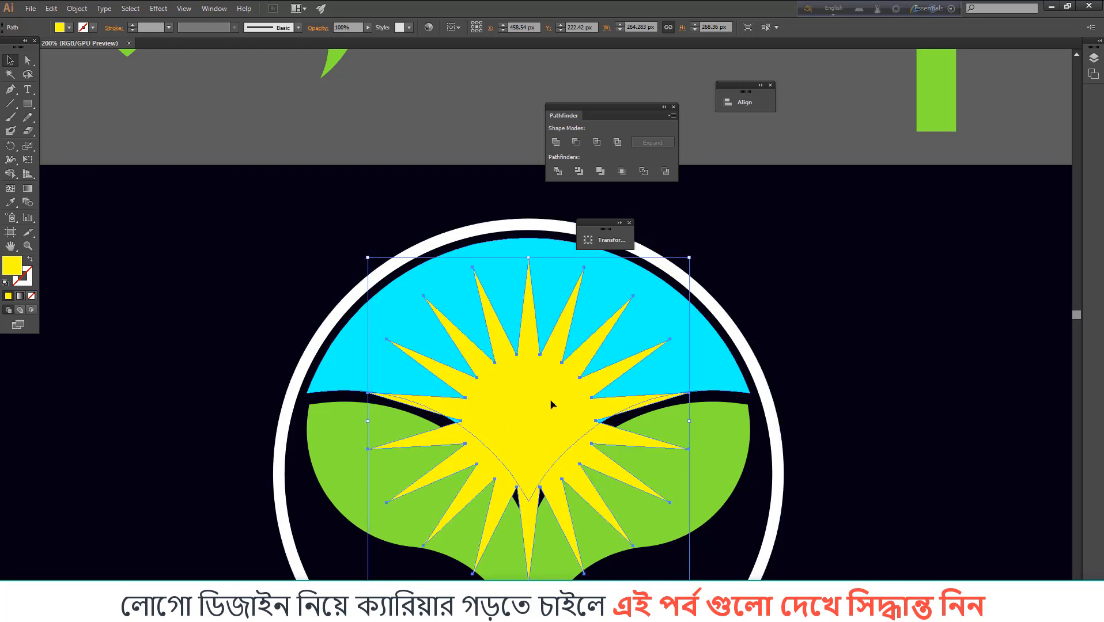
pyautogui.moveTo(537, 410); pyautogui.dragTo(536, 405)
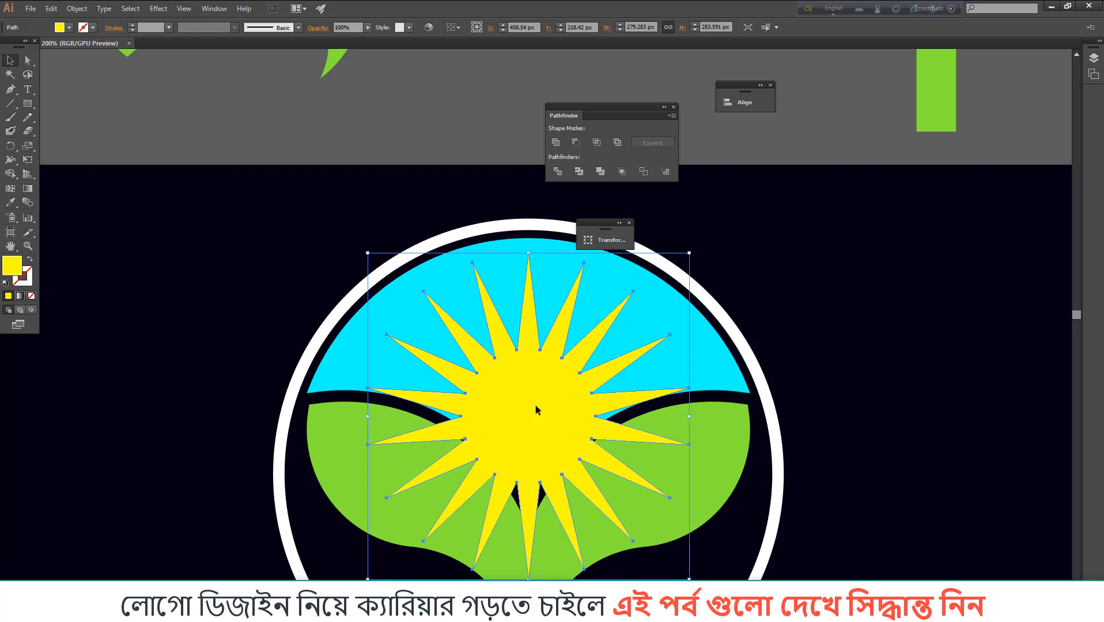
# Select the emblem with the sun and cut the sun's shape out of the cyan area with the Shape Builder.
pyautogui.hotkey('ctrl', '1')
pyautogui.moveTo(209, 287); pyautogui.dragTo(625, 513)
pyautogui.moveTo(10, 174); pyautogui.dragTo(51, 171)
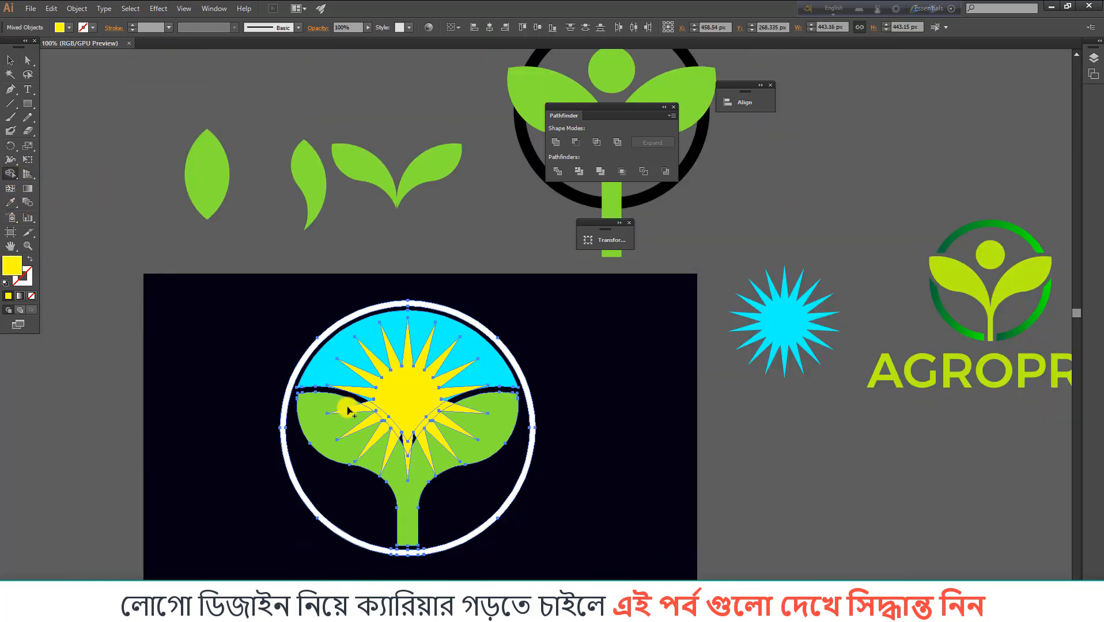
pyautogui.scroll(3, 380, 394)
pyautogui.keyDown('alt'); pyautogui.click(394, 389); pyautogui.keyUp('alt')
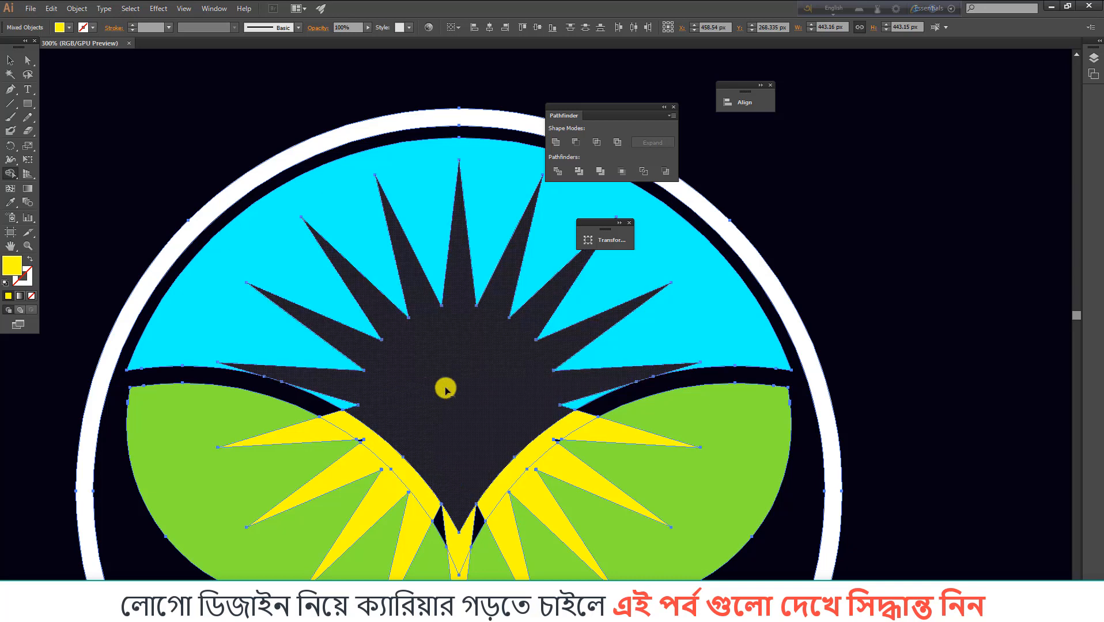
# Delete the leftover yellow sun parts lying over the green leaves.
pyautogui.click(11, 60)
pyautogui.scroll(-2, 239, 180)
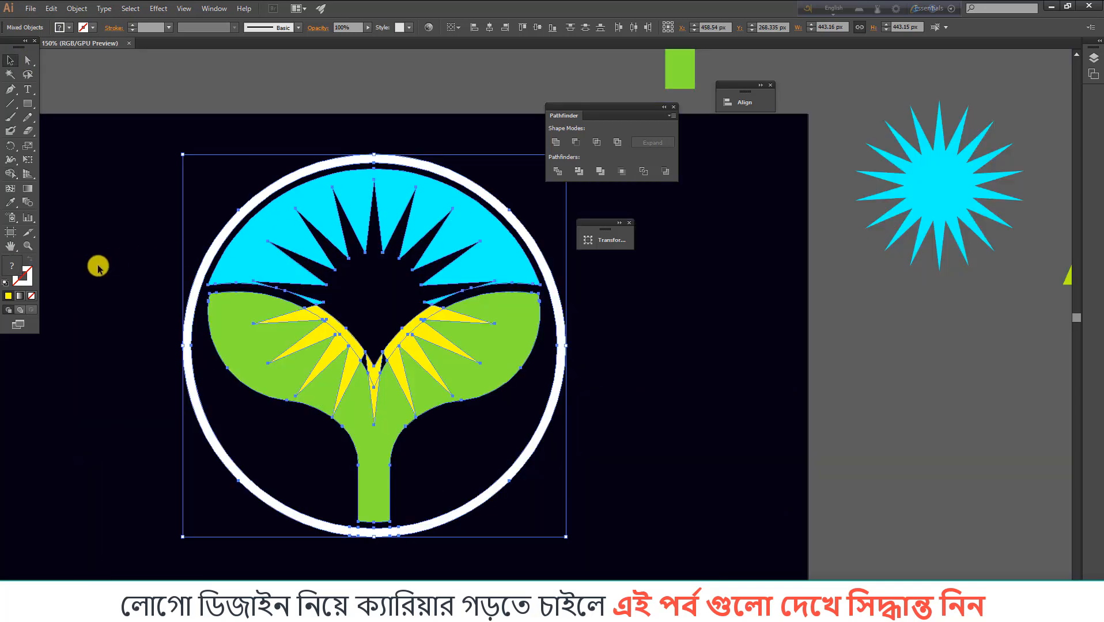
pyautogui.click(98, 263)
pyautogui.click(348, 333)
pyautogui.press('Delete')
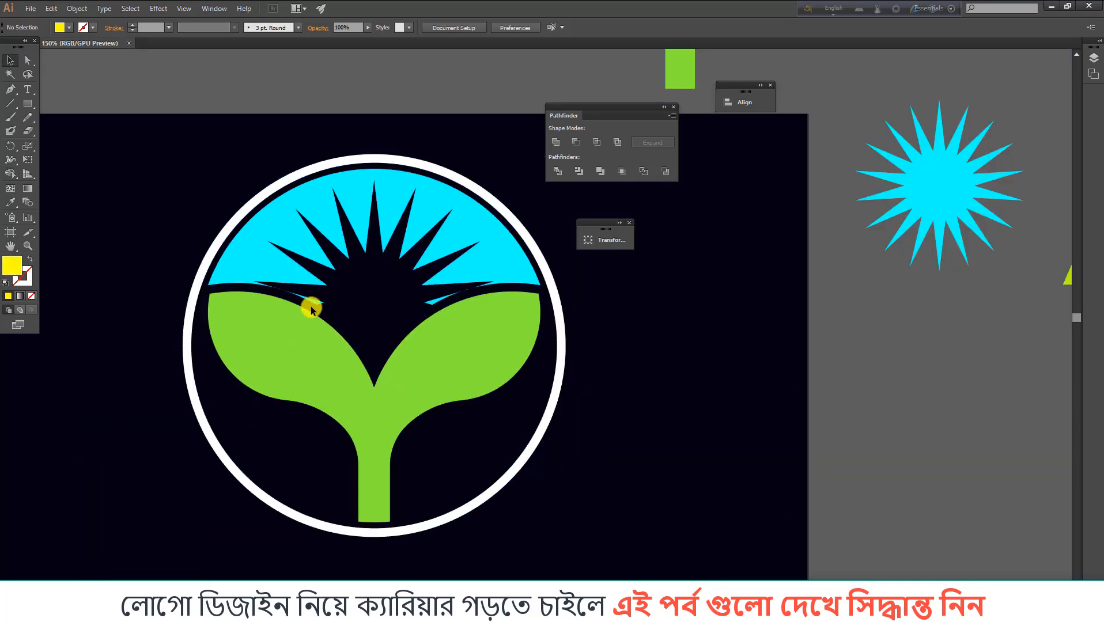
# Delete the two small cyan slivers between the lowest sun rays and the leaves.
pyautogui.click(307, 297)
pyautogui.press('Delete')
pyautogui.click(431, 302)
pyautogui.press('Delete')
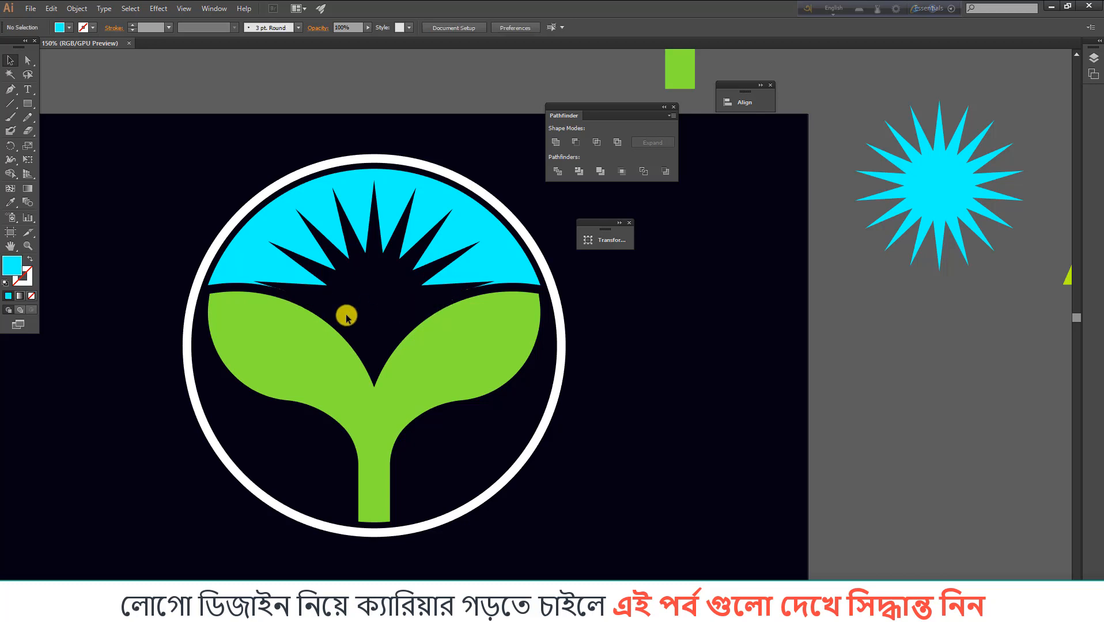
pyautogui.scroll(2, 459, 302)
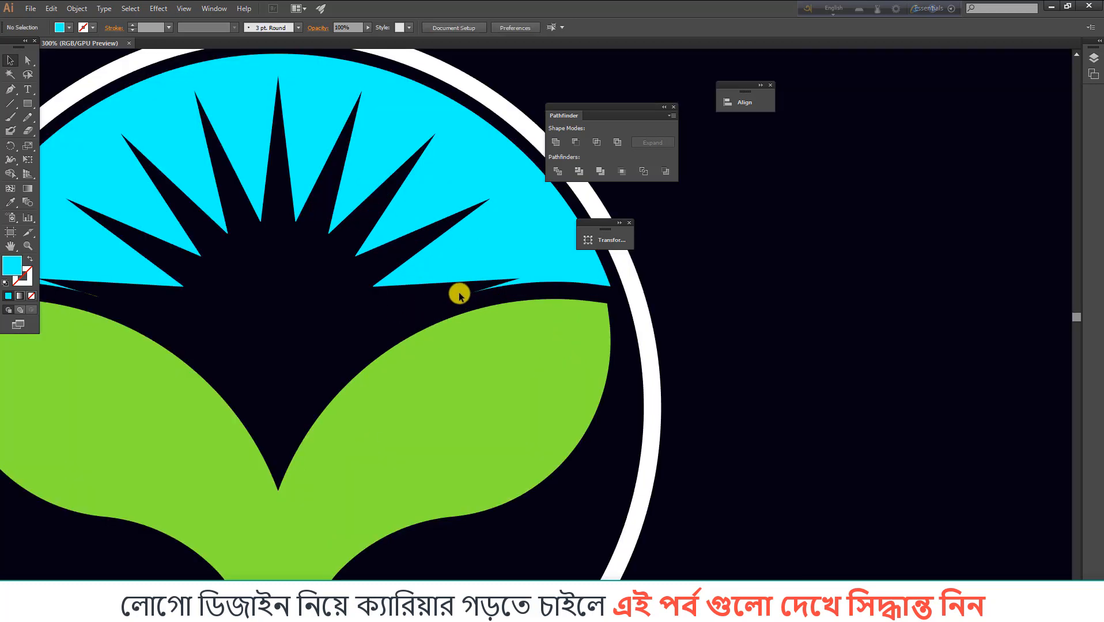
# Delete the leftover piece between the lowest right sun ray and the right leaf.
pyautogui.click(461, 299)
pyautogui.press('Delete')
pyautogui.scroll(-2, 602, 346)
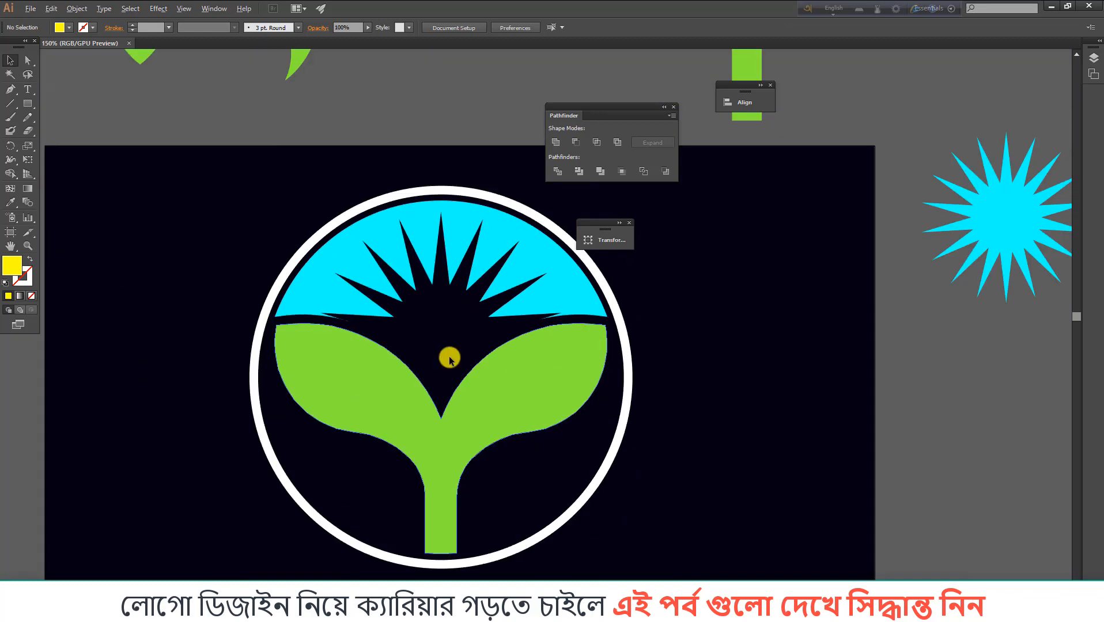
# Copy the green head circle from the black-ringed emblem, slightly resize it and place it above the V between the leaves.
pyautogui.scroll(1, 398, 368)
pyautogui.scroll(1, 398, 368)
pyautogui.scroll(-2, 370, 382)
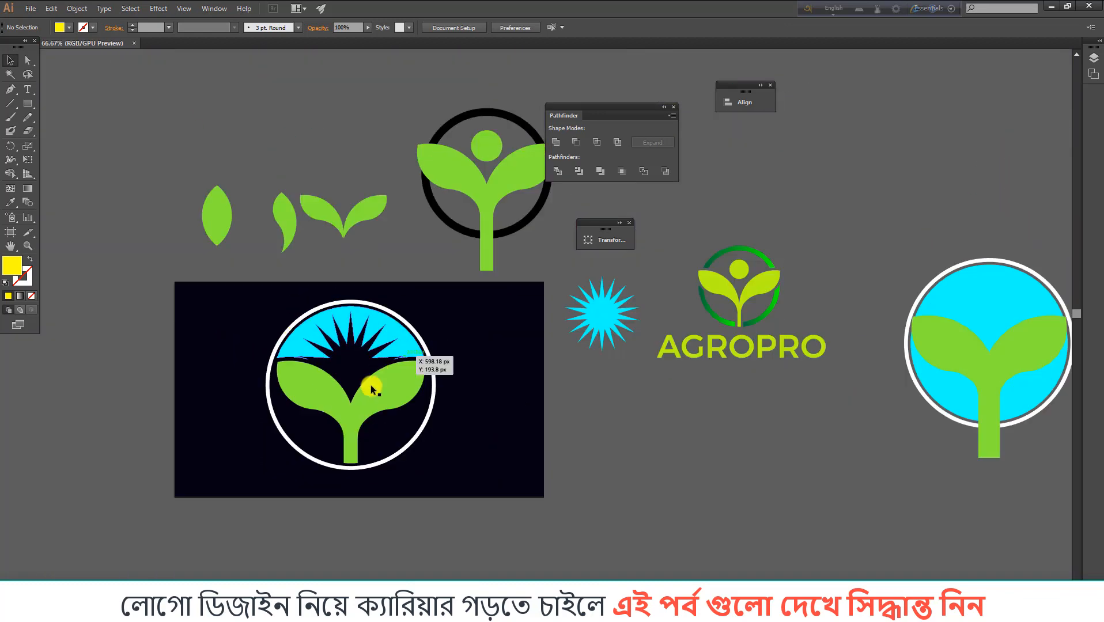
pyautogui.click(487, 131)
pyautogui.moveTo(487, 131); pyautogui.dragTo(352, 347)
pyautogui.scroll(4, 349, 349)
pyautogui.moveTo(424, 298); pyautogui.dragTo(419, 302)
pyautogui.moveTo(362, 355); pyautogui.dragTo(366, 357)
pyautogui.scroll(-1, 365, 357)
# Recolour the cyan sky area around the sun with a yellow swatch.
pyautogui.click(291, 242)
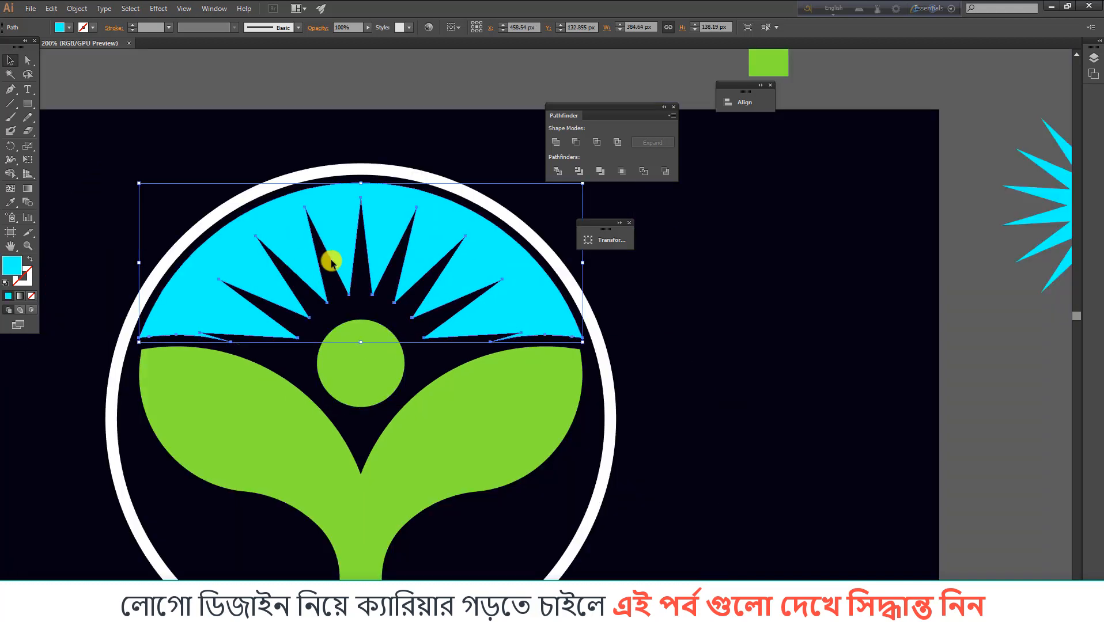
pyautogui.click(65, 28)
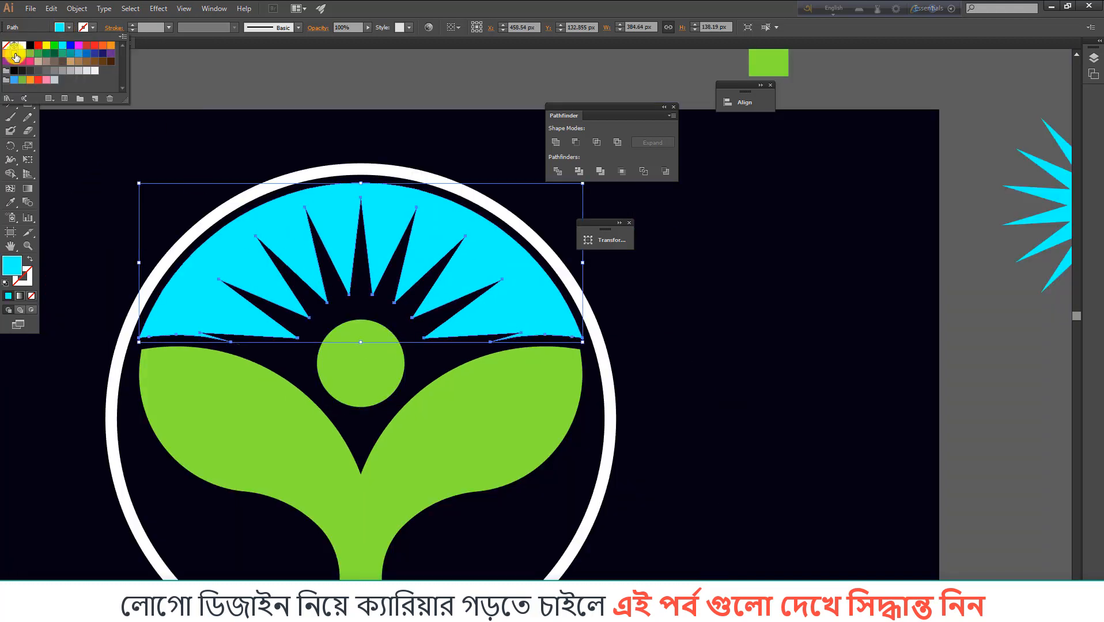
pyautogui.click(35, 50)
pyautogui.click(141, 131)
pyautogui.scroll(-2, 454, 248)
pyautogui.click(660, 402)
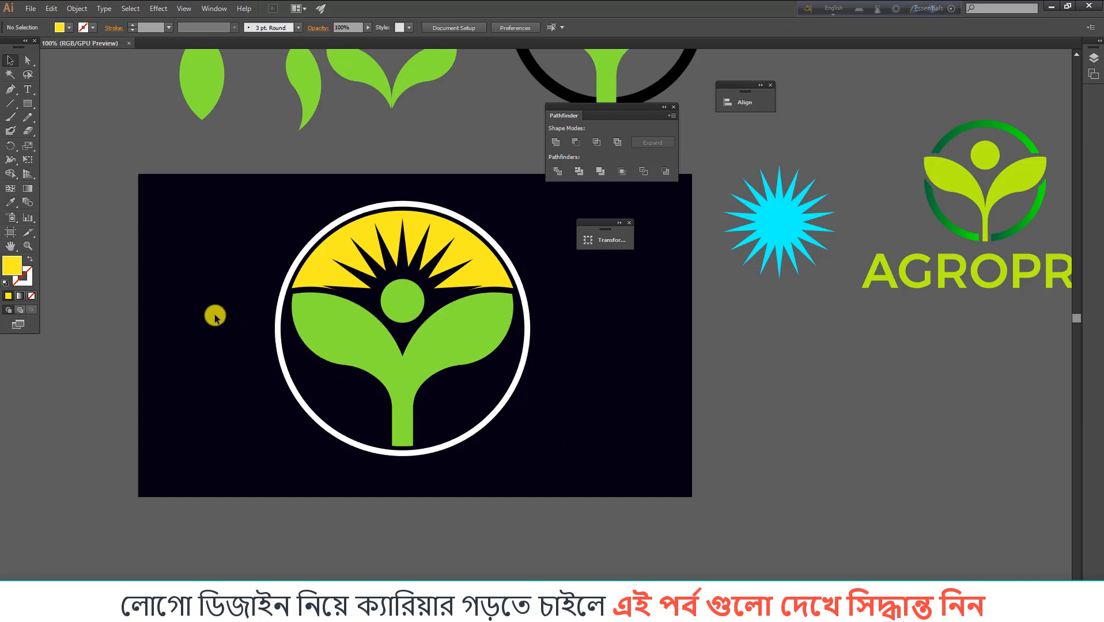
# Give the white outer ring the yellow fill of the sky area using the Eyedropper.
pyautogui.click(279, 322)
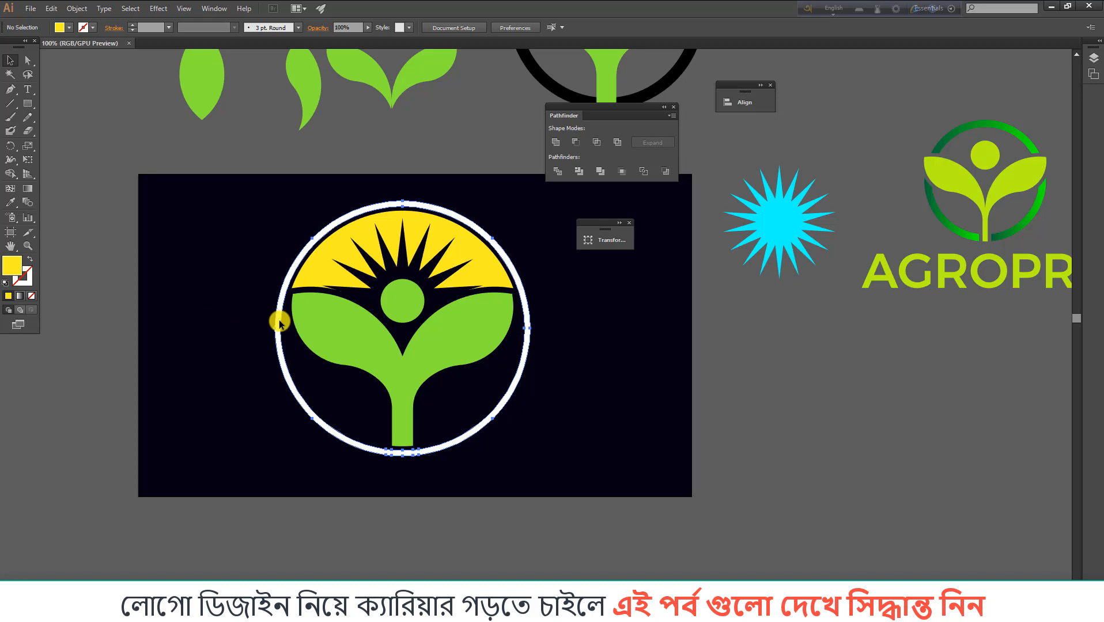
pyautogui.click(10, 202)
pyautogui.click(333, 267)
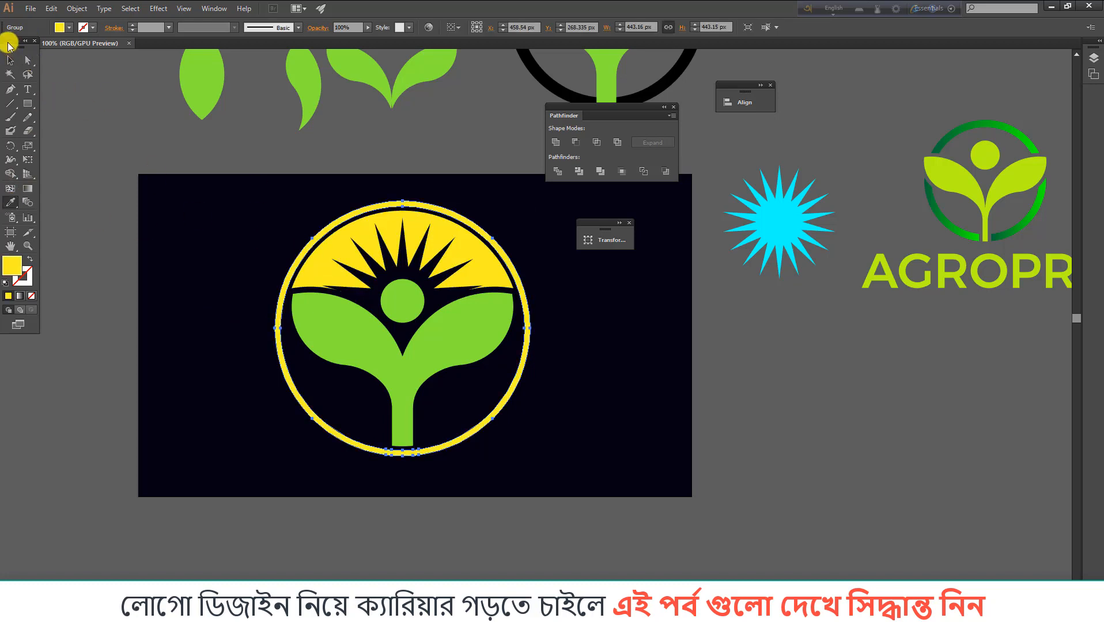
# Give the outer ring the green gradient sampled from the ring of the finished AGROPRO logo.
pyautogui.scroll(-1, 346, 184)
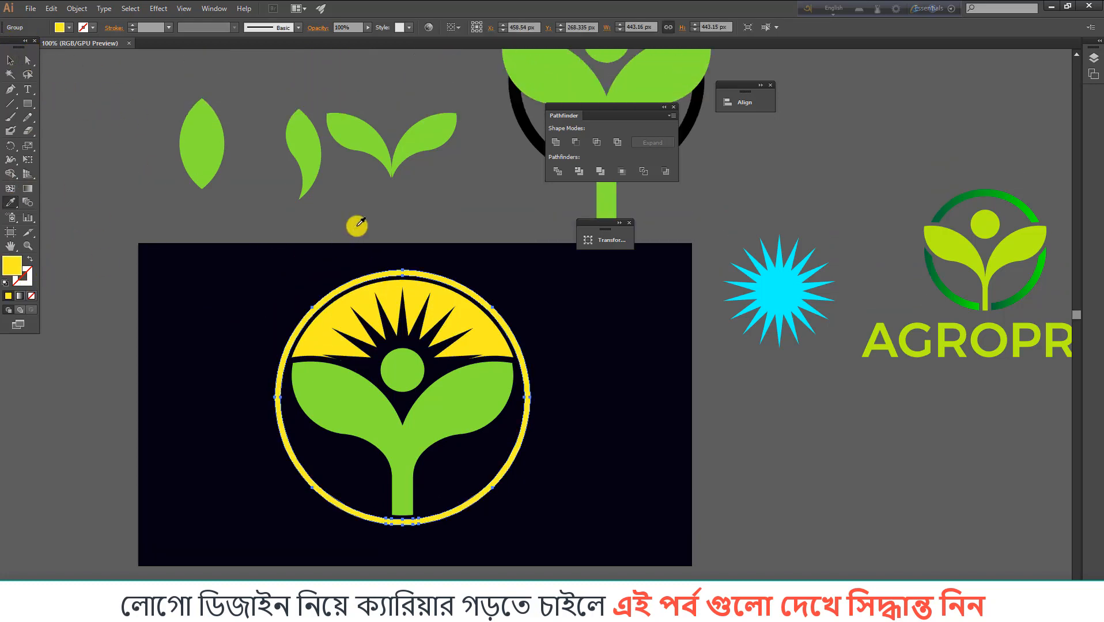
pyautogui.scroll(-1, 357, 178)
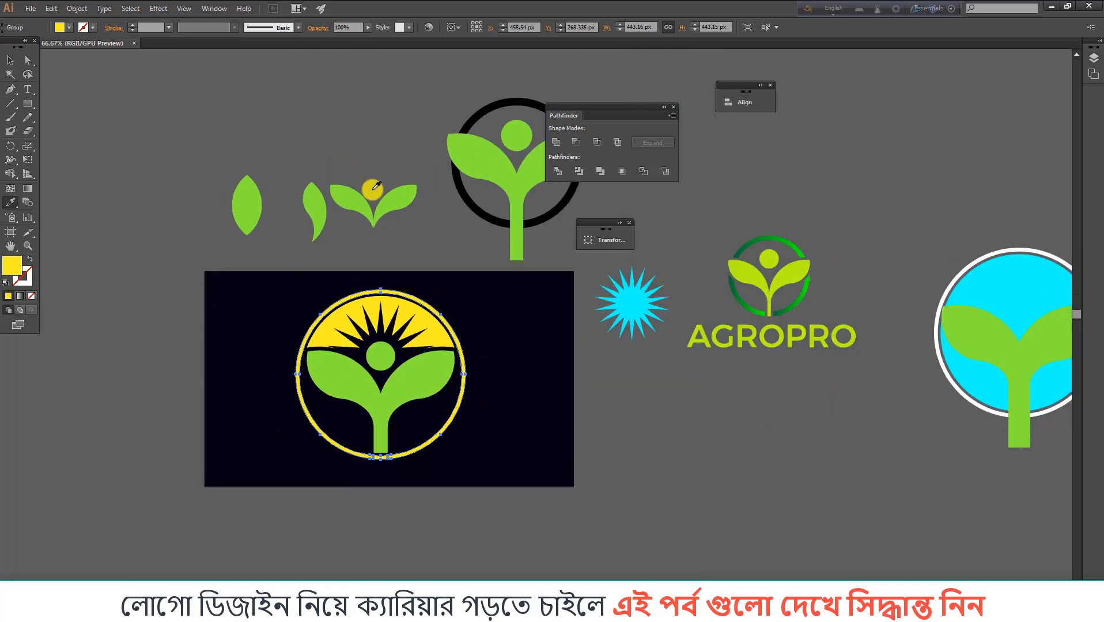
pyautogui.click(743, 292)
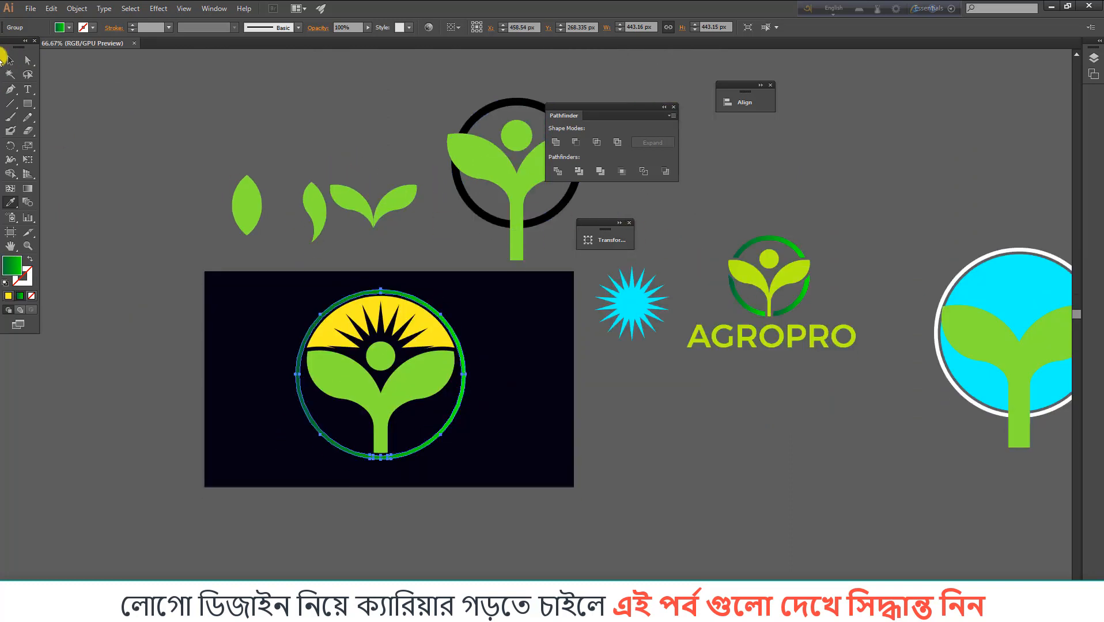
pyautogui.click(11, 61)
pyautogui.click(197, 264)
pyautogui.scroll(-1, 256, 320)
pyautogui.scroll(1, 271, 328)
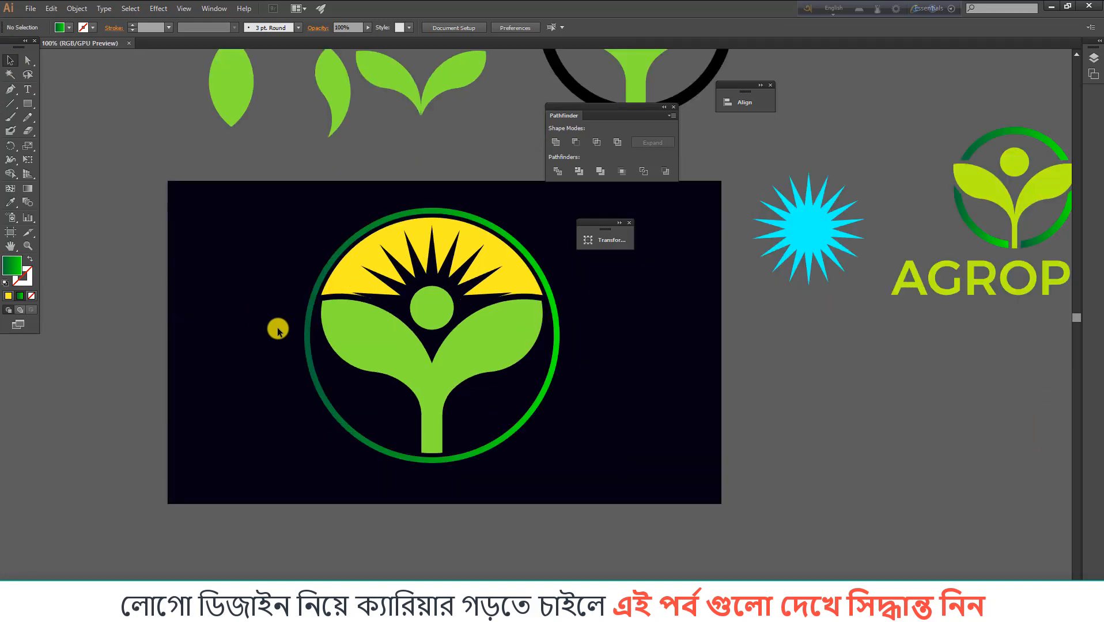
# Recolour the leaves and stem with the lime green sampled from the finished AGROPRO logo's leaves.
pyautogui.click(352, 335)
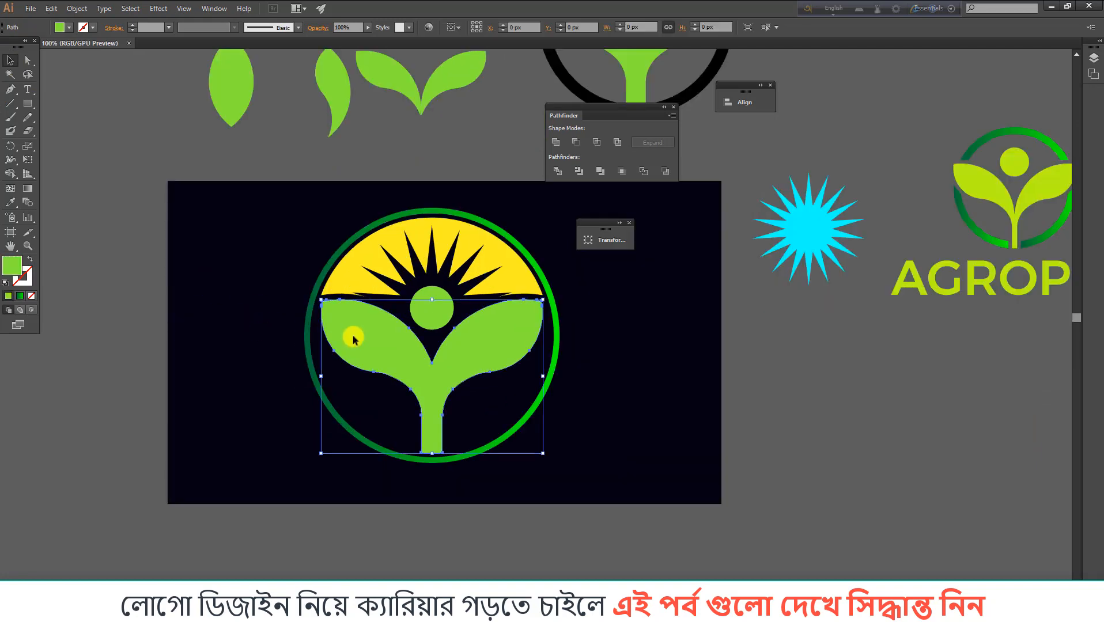
pyautogui.scroll(-1, 352, 335)
pyautogui.click(11, 202)
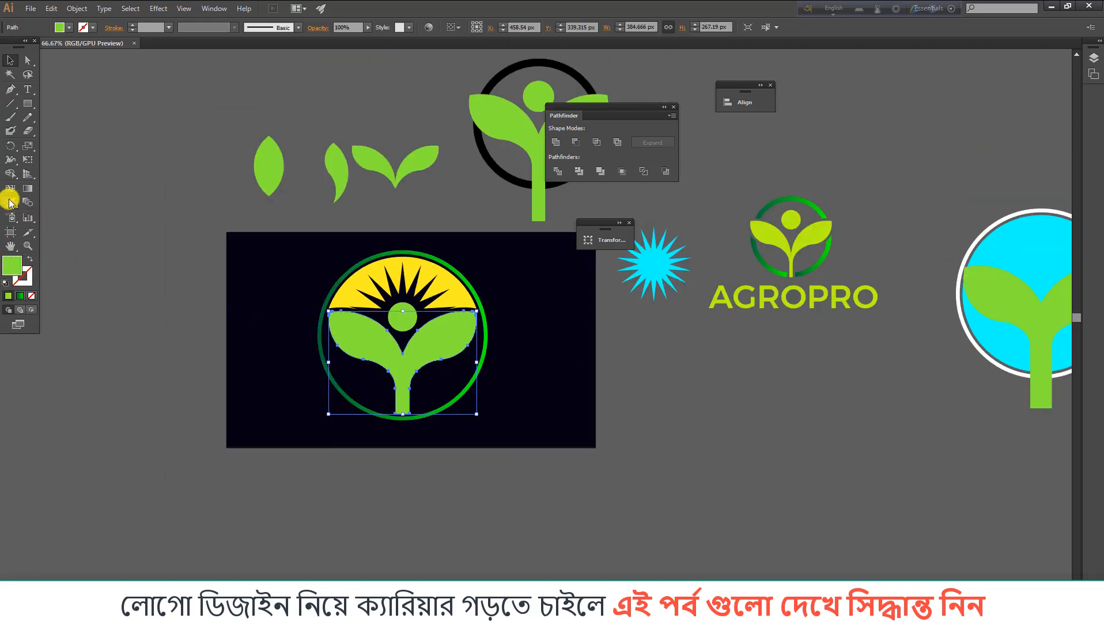
pyautogui.click(766, 232)
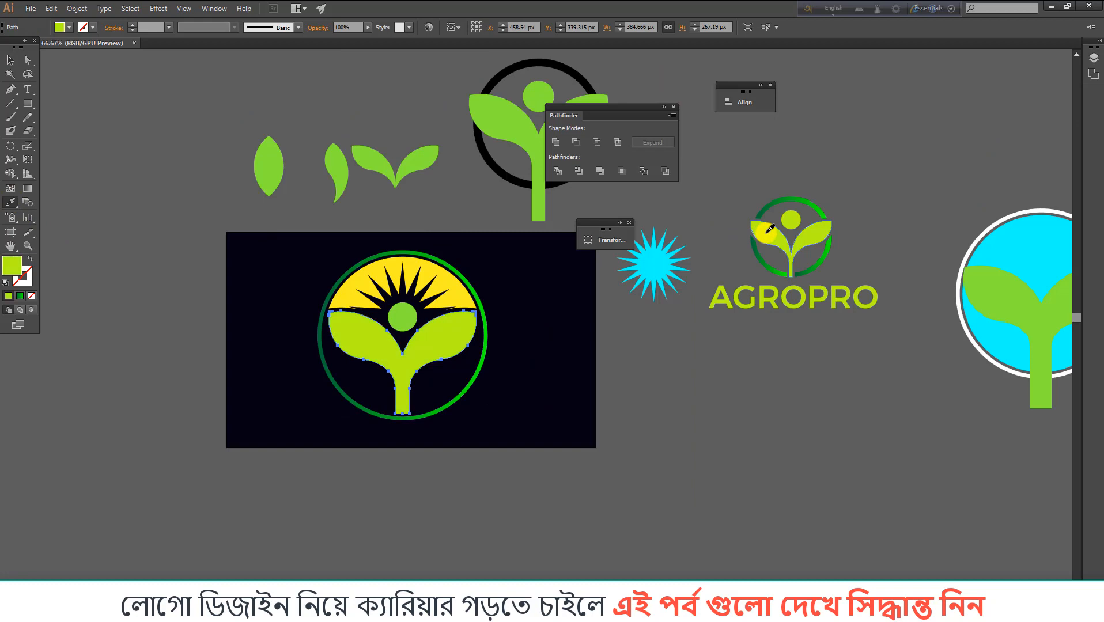
pyautogui.click(10, 60)
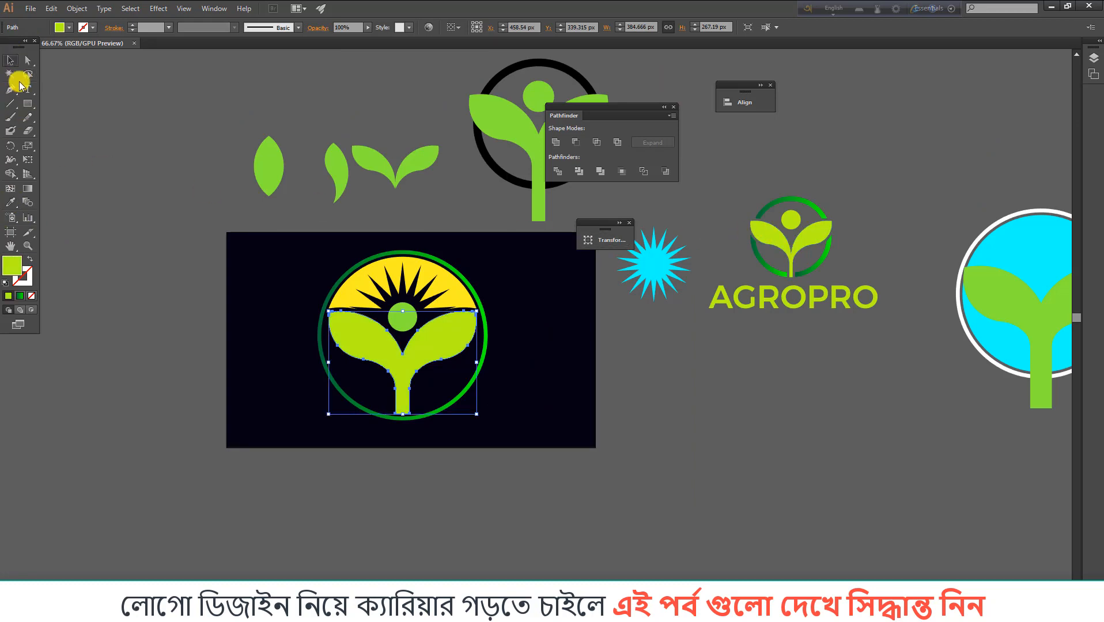
pyautogui.click(440, 397)
# Apply a linear gradient to the leaves and head circle, with dark green R=0 G=104 B=55 as its starting colour.
pyautogui.scroll(2, 440, 397)
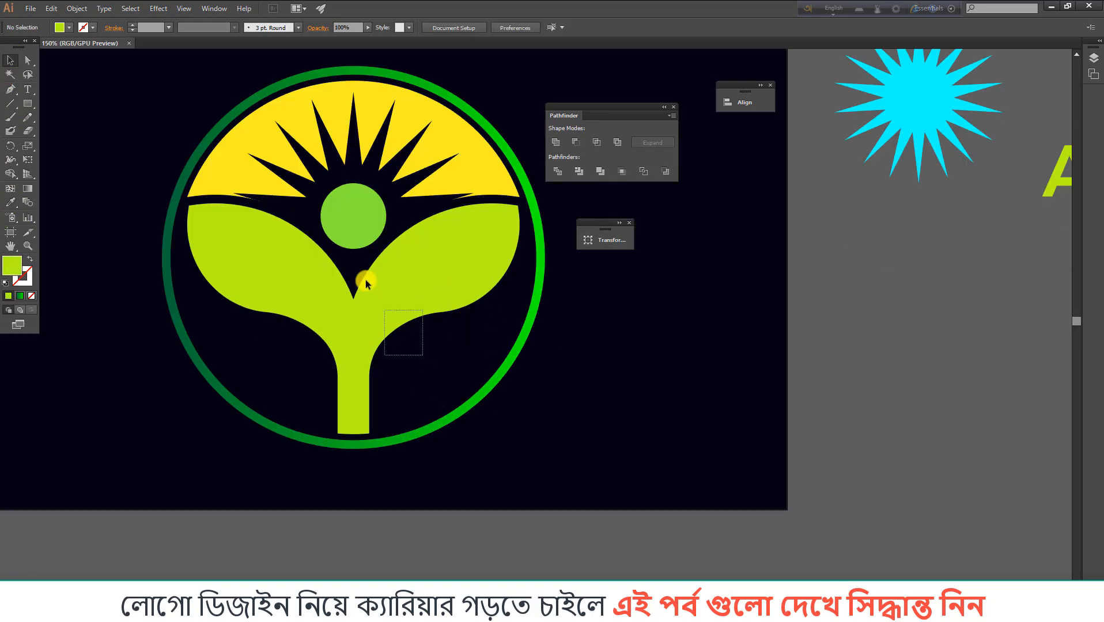
pyautogui.moveTo(337, 224); pyautogui.dragTo(336, 223)
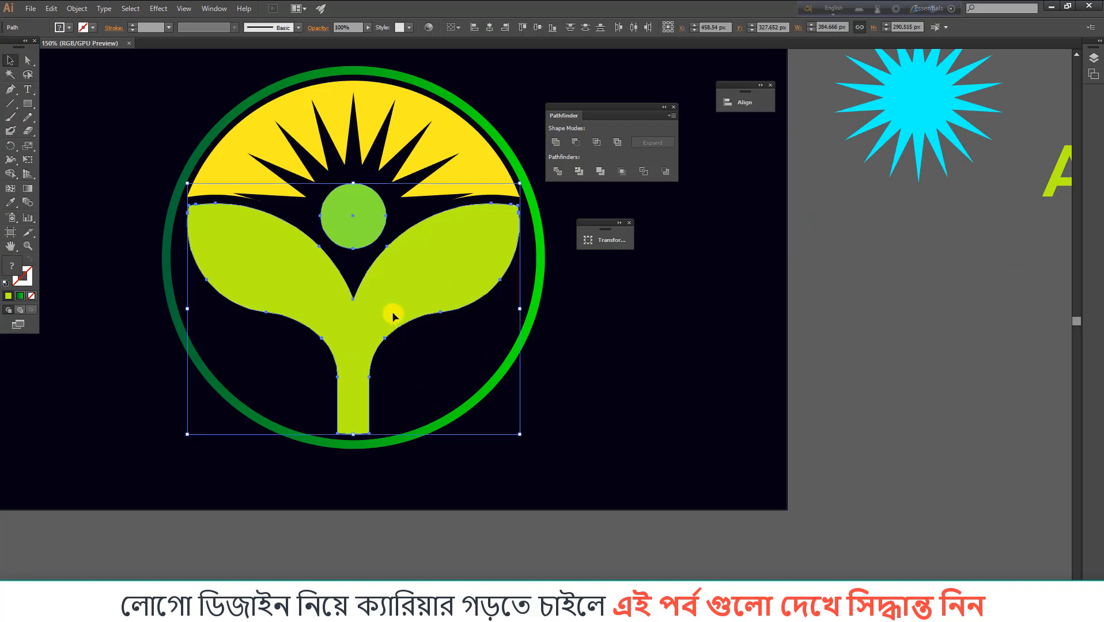
pyautogui.click(22, 296)
pyautogui.doubleClick(528, 205)
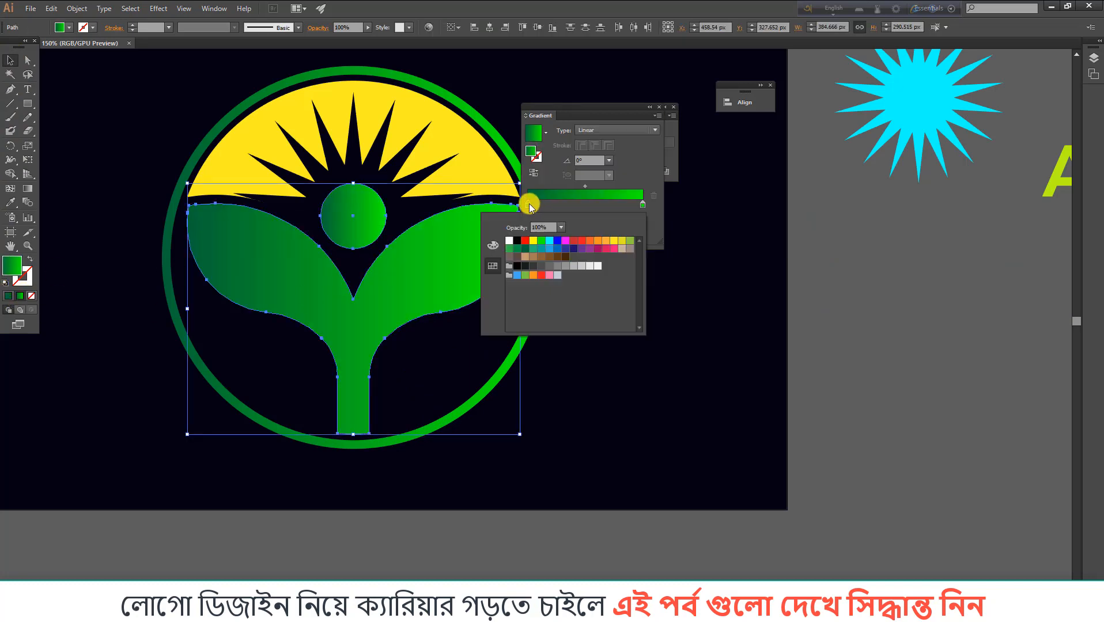
pyautogui.click(520, 250)
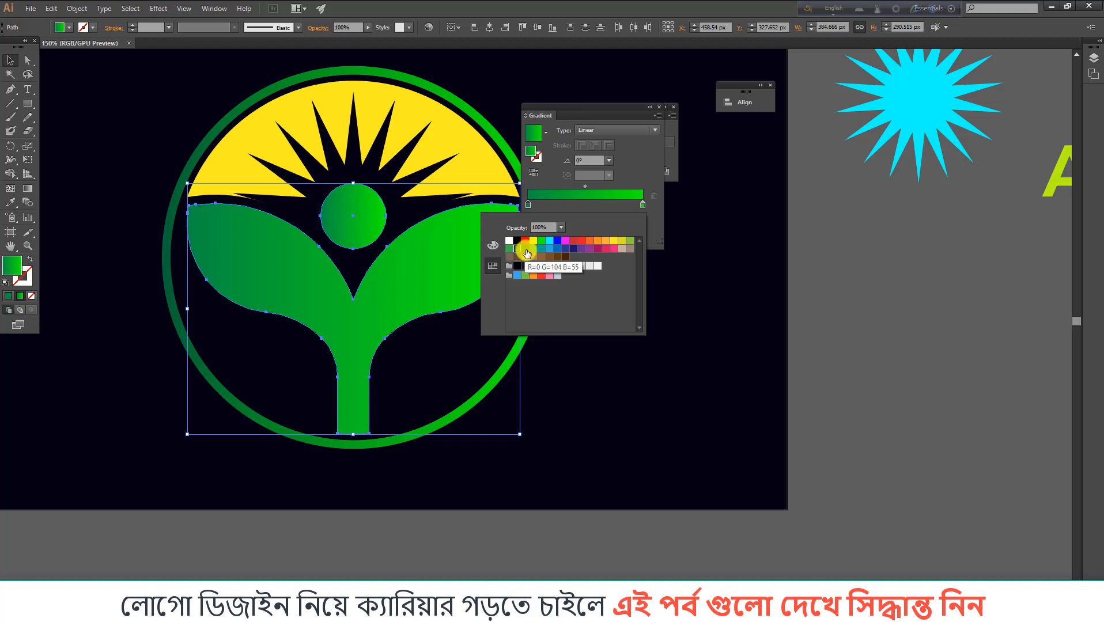
pyautogui.click(526, 250)
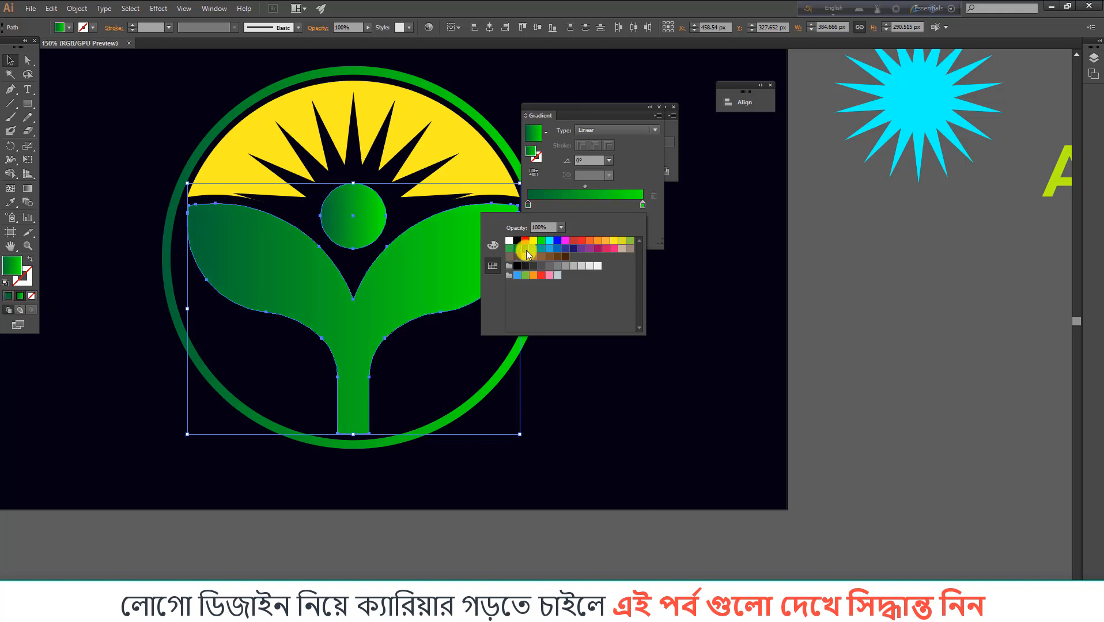
# Set the end colour of the leaf and head gradient to the yellow-green swatch.
pyautogui.click(642, 205)
pyautogui.doubleClick(643, 205)
pyautogui.click(613, 241)
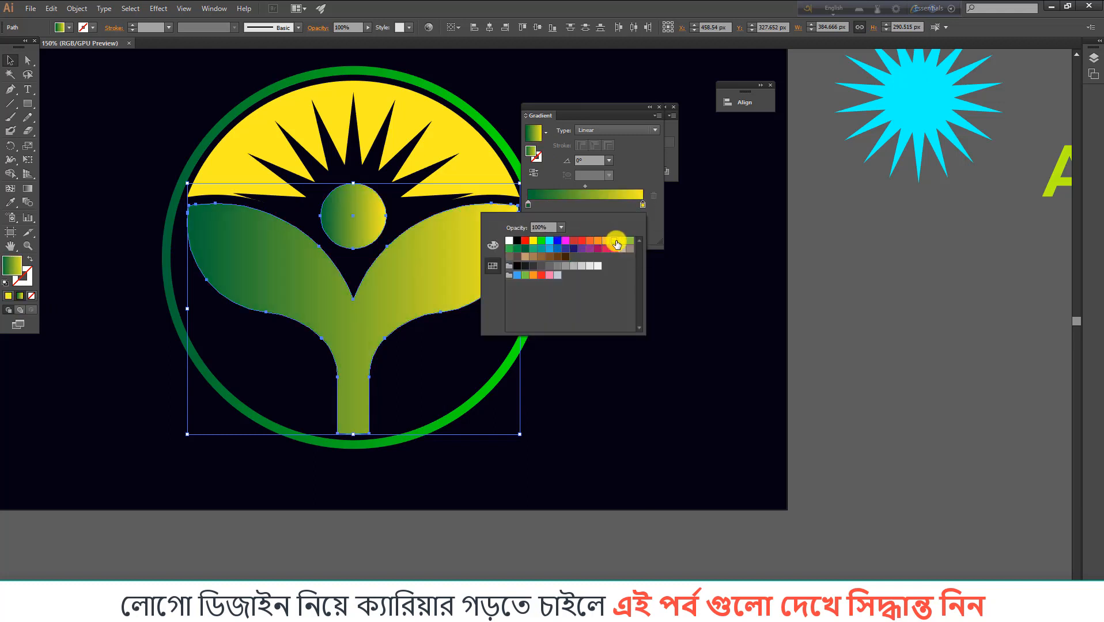
pyautogui.click(630, 241)
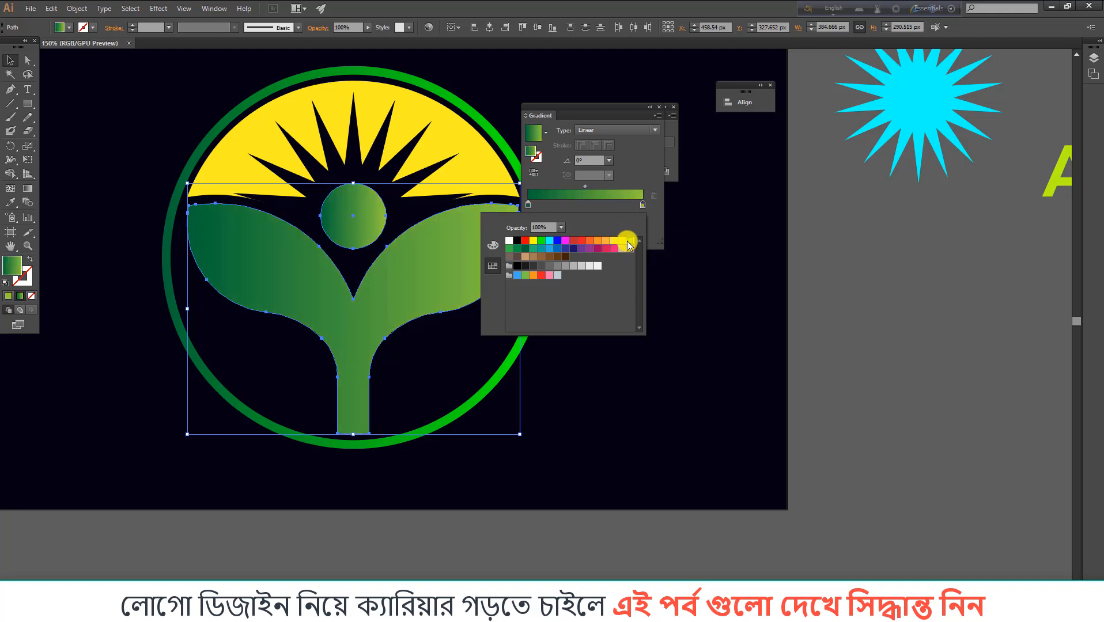
pyautogui.click(623, 241)
pyautogui.click(683, 280)
pyautogui.click(688, 282)
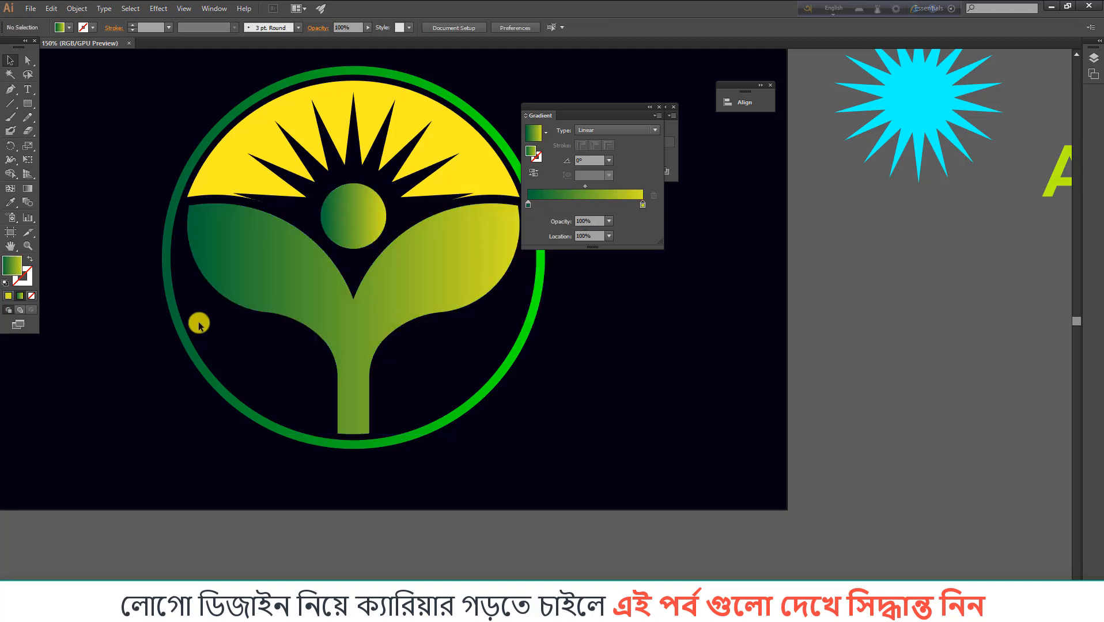
# Recolour the outer ring with the yellow sampled from the sky area.
pyautogui.scroll(-2, 192, 323)
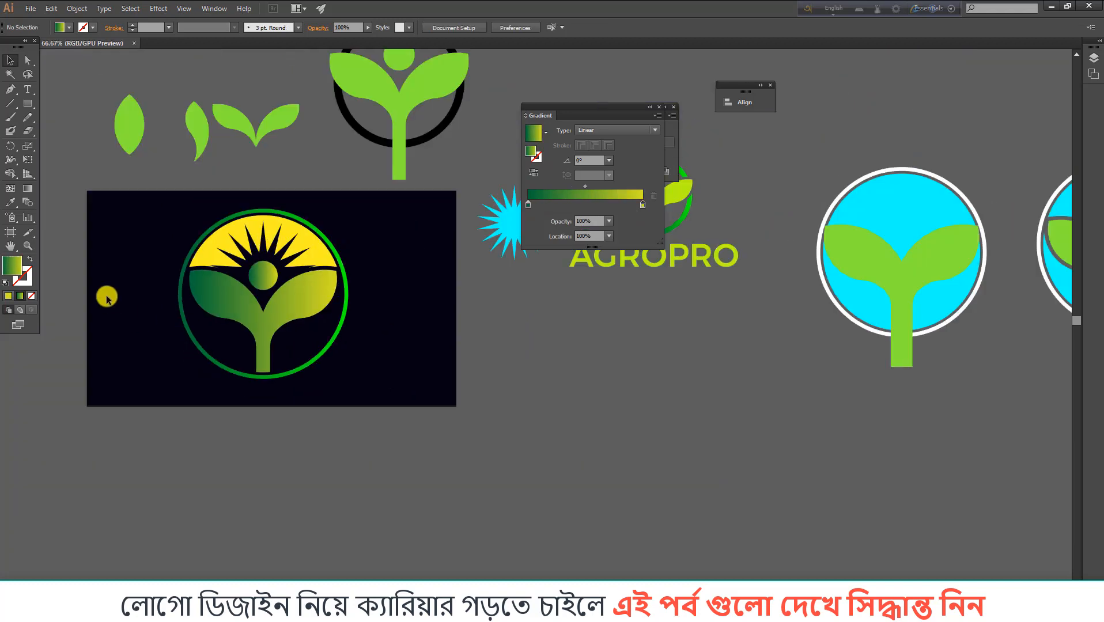
pyautogui.click(177, 295)
pyautogui.click(11, 203)
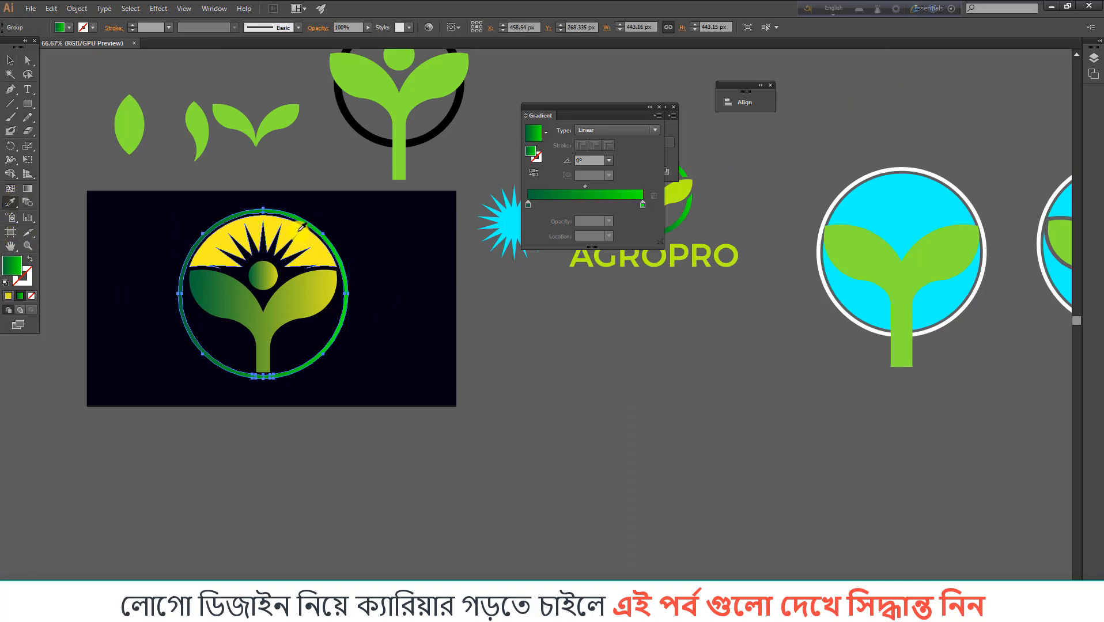
pyautogui.click(300, 230)
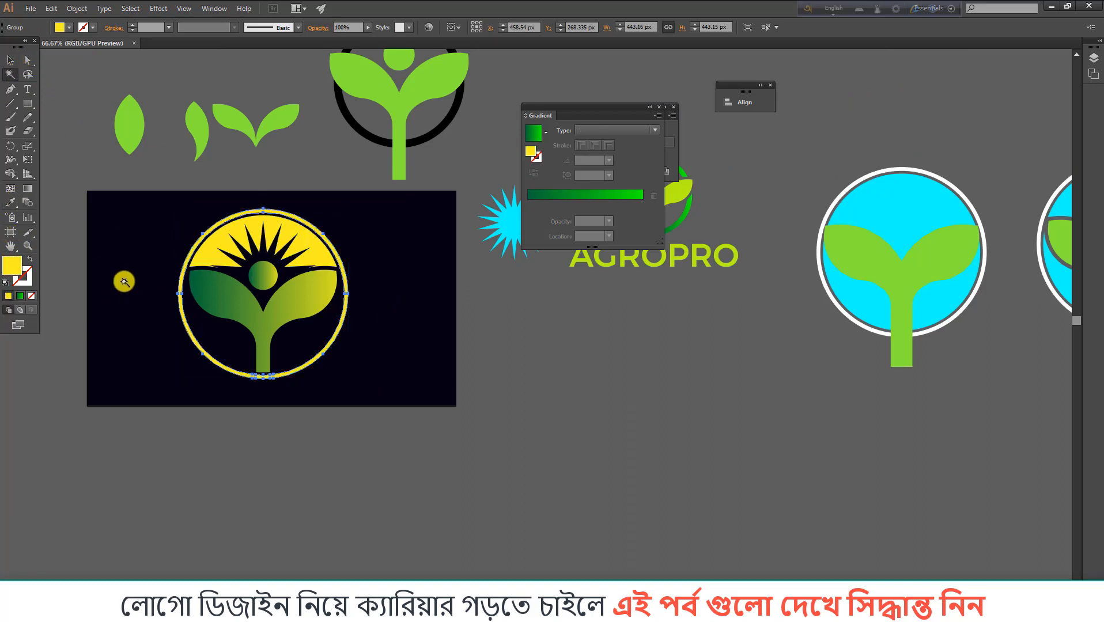
# Scale the whole emblem down to about 259 × 259 px on the dark background.
pyautogui.click(10, 61)
pyautogui.moveTo(114, 198); pyautogui.dragTo(365, 382)
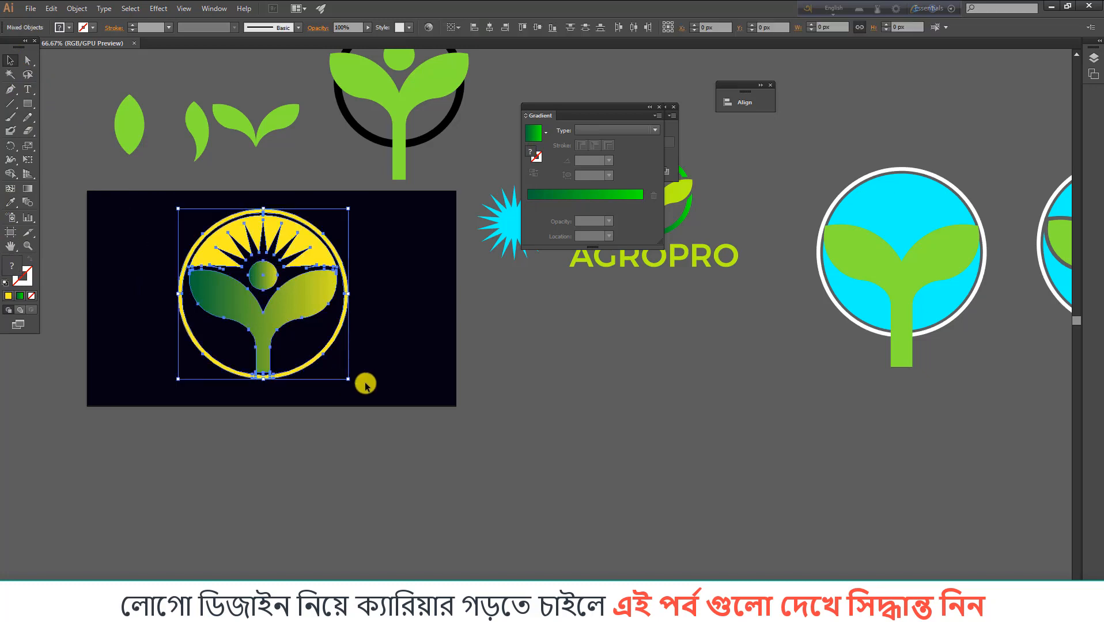
pyautogui.scroll(1, 354, 311)
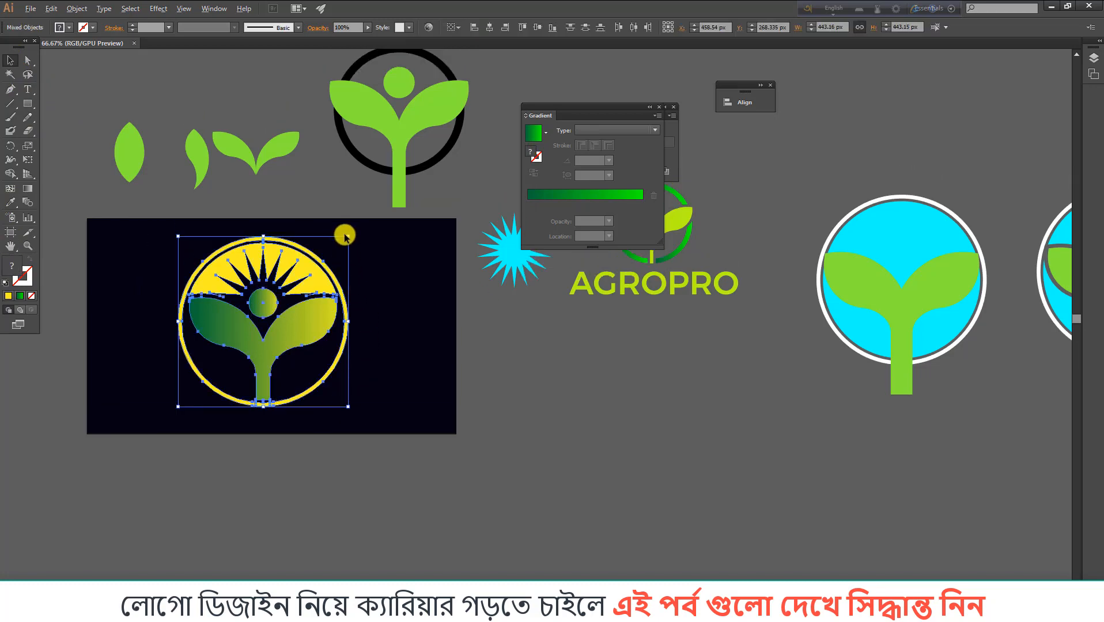
pyautogui.moveTo(347, 236); pyautogui.dragTo(336, 271)
pyautogui.click(150, 339)
# Extend the stem's bottom anchor points downward so that the stem overlaps the yellow ring.
pyautogui.scroll(4, 229, 365)
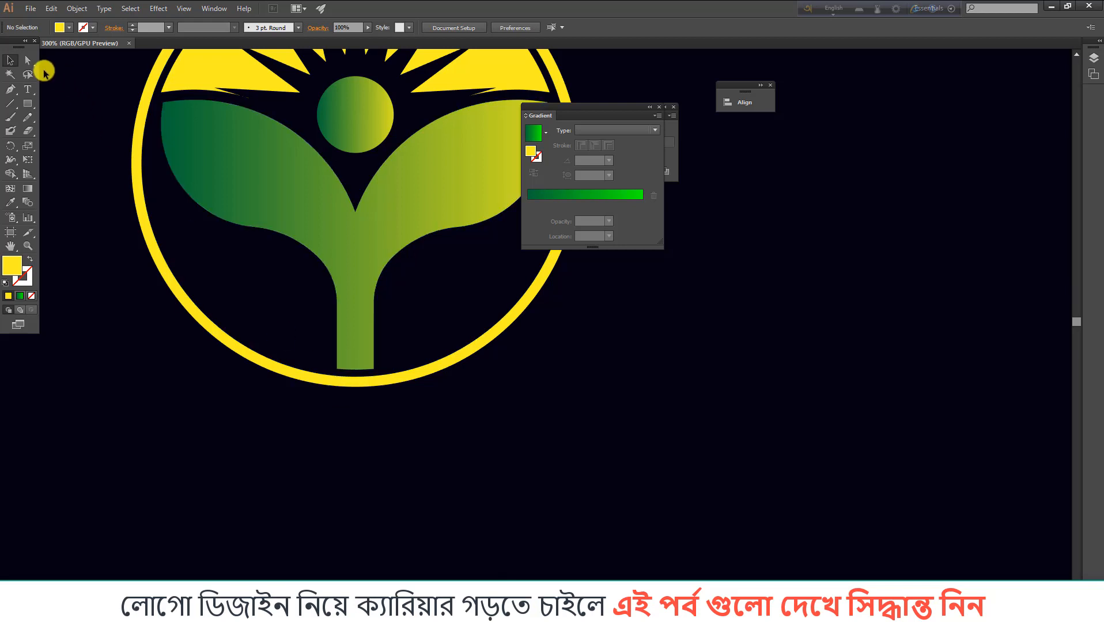
pyautogui.click(28, 62)
pyautogui.scroll(1, 380, 342)
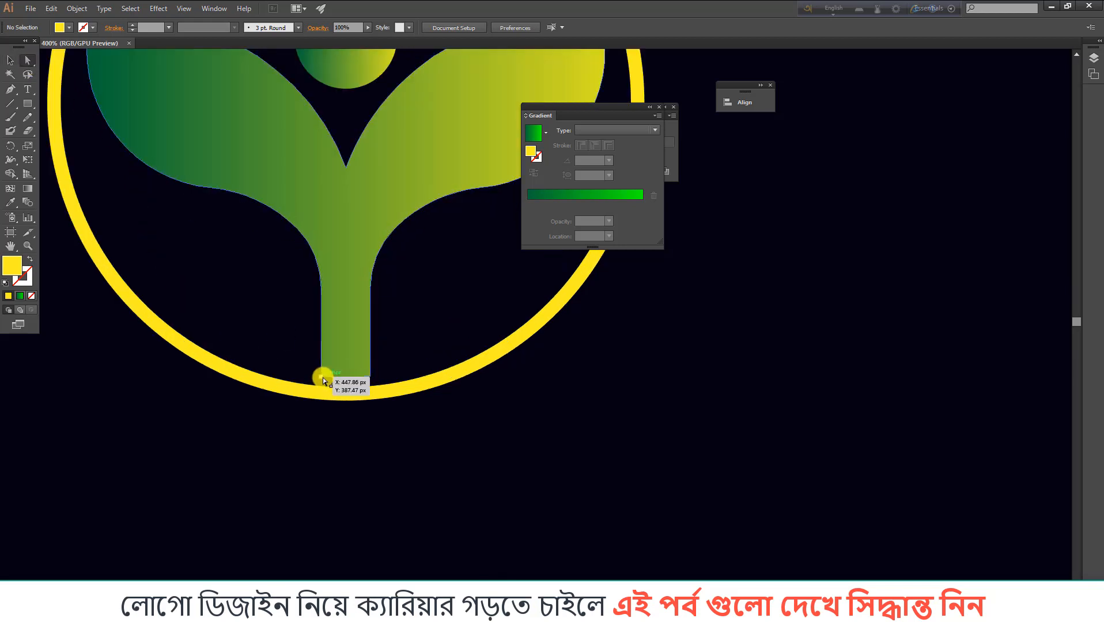
pyautogui.click(323, 377)
pyautogui.moveTo(321, 377); pyautogui.dragTo(346, 396)
pyautogui.click(10, 60)
pyautogui.click(330, 433)
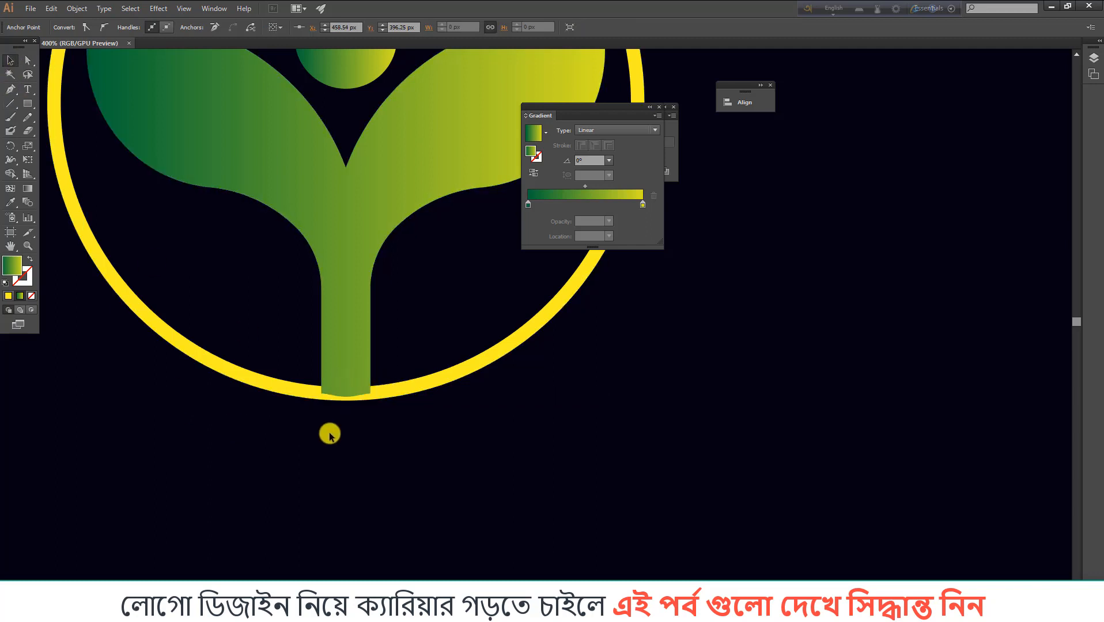
# Bring the yellow outer ring to the front so it covers the end of the stem.
pyautogui.scroll(-2, 365, 410)
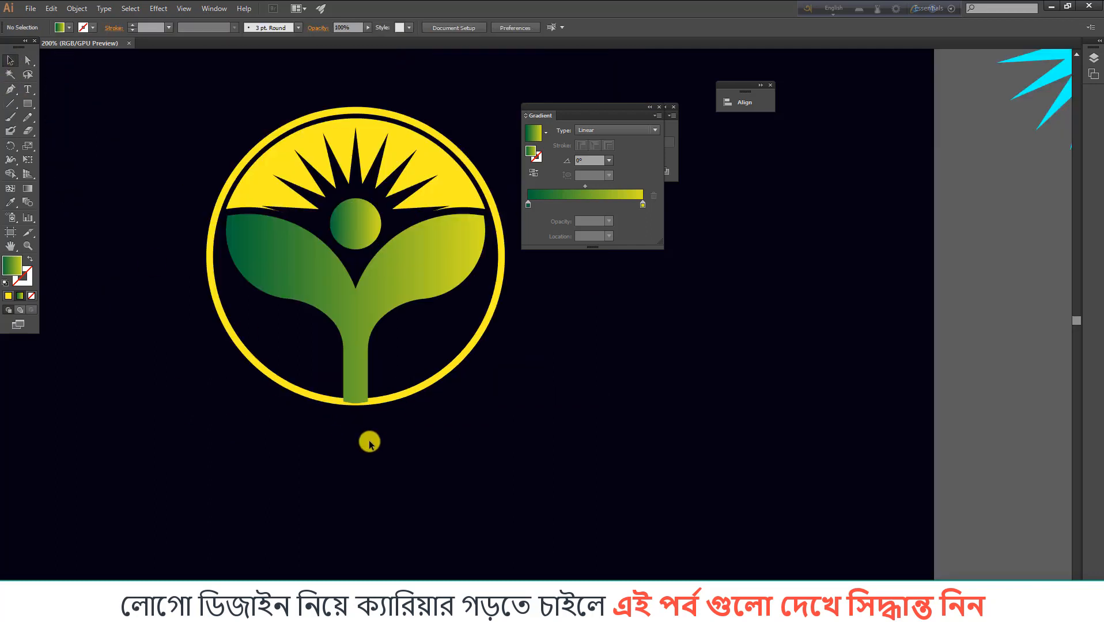
pyautogui.click(288, 388)
pyautogui.rightClick(288, 387)
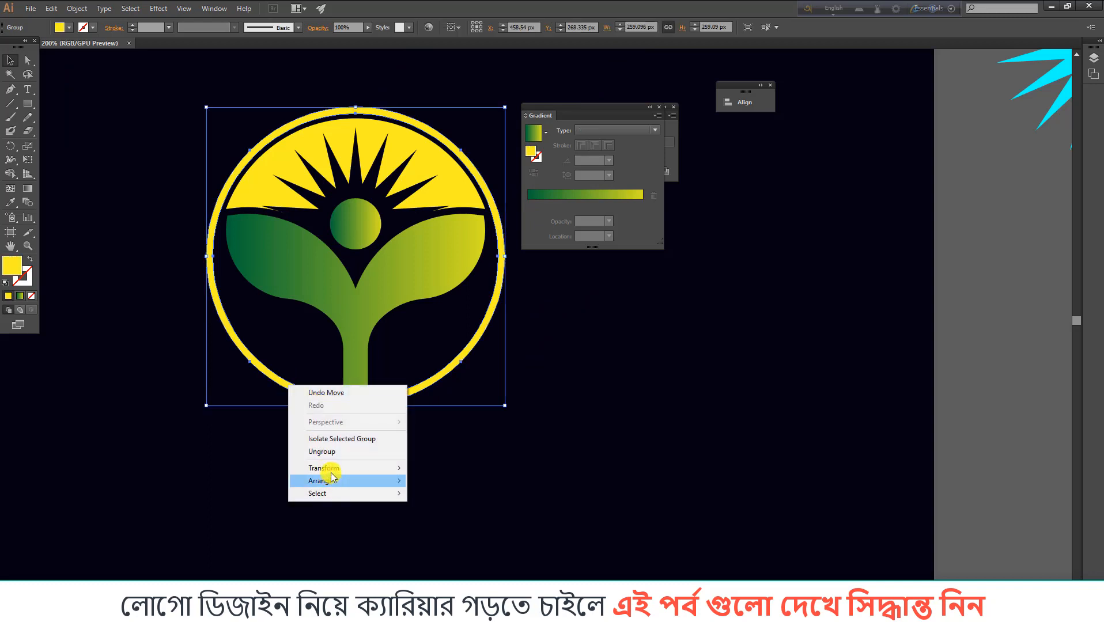
pyautogui.moveTo(368, 481)
pyautogui.click(439, 480)
pyautogui.click(505, 458)
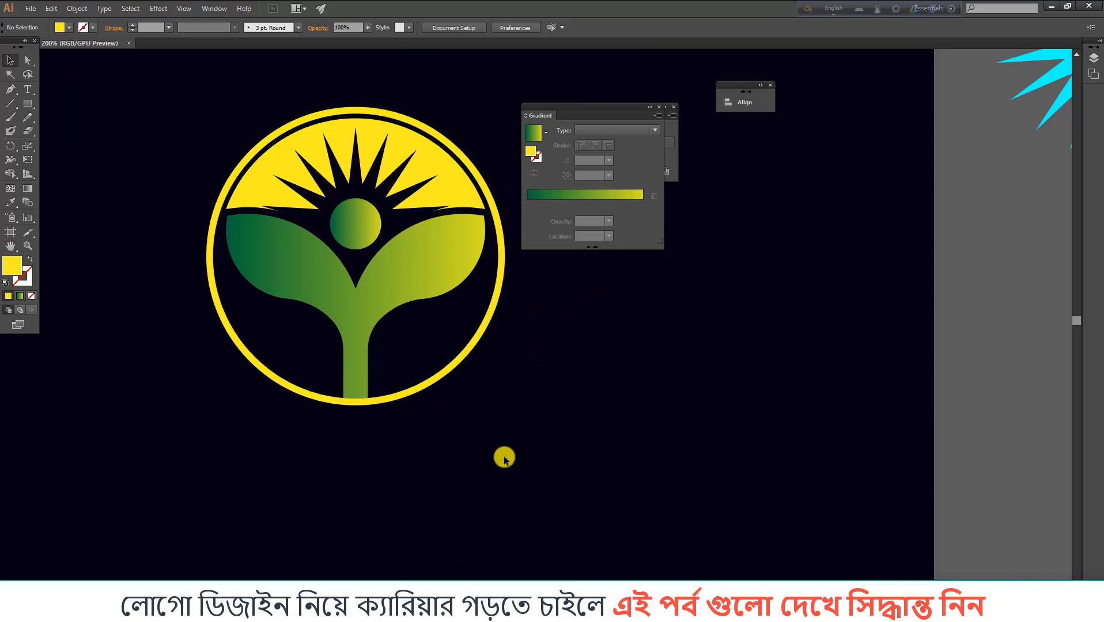
# Select all parts of the emblem and group them.
pyautogui.scroll(-2, 200, 418)
pyautogui.moveTo(138, 227); pyautogui.dragTo(385, 435)
pyautogui.click(385, 435)
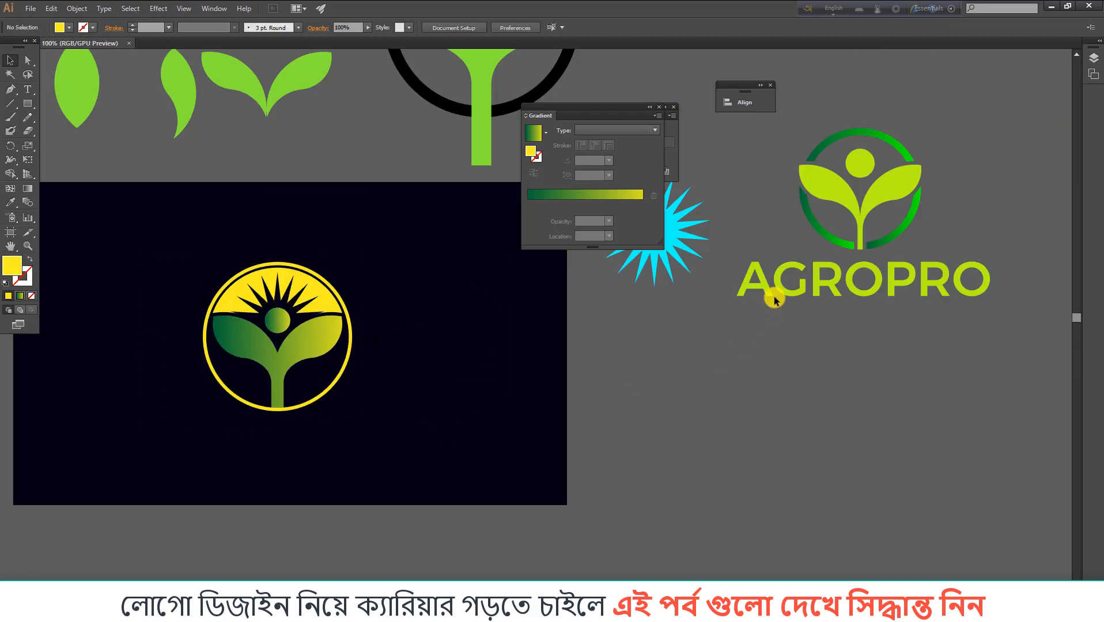
# Place a copy of the AGROPRO text beneath the emblem and align both on their horizontal centres.
pyautogui.click(778, 288)
pyautogui.moveTo(817, 279); pyautogui.dragTo(253, 438)
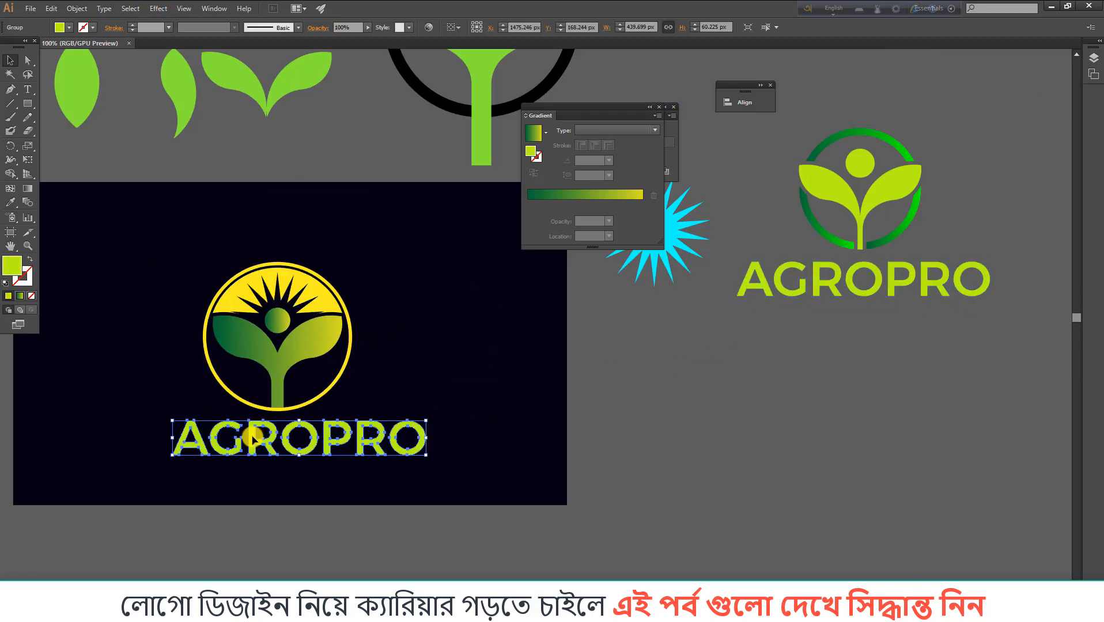
pyautogui.moveTo(112, 265); pyautogui.dragTo(391, 479)
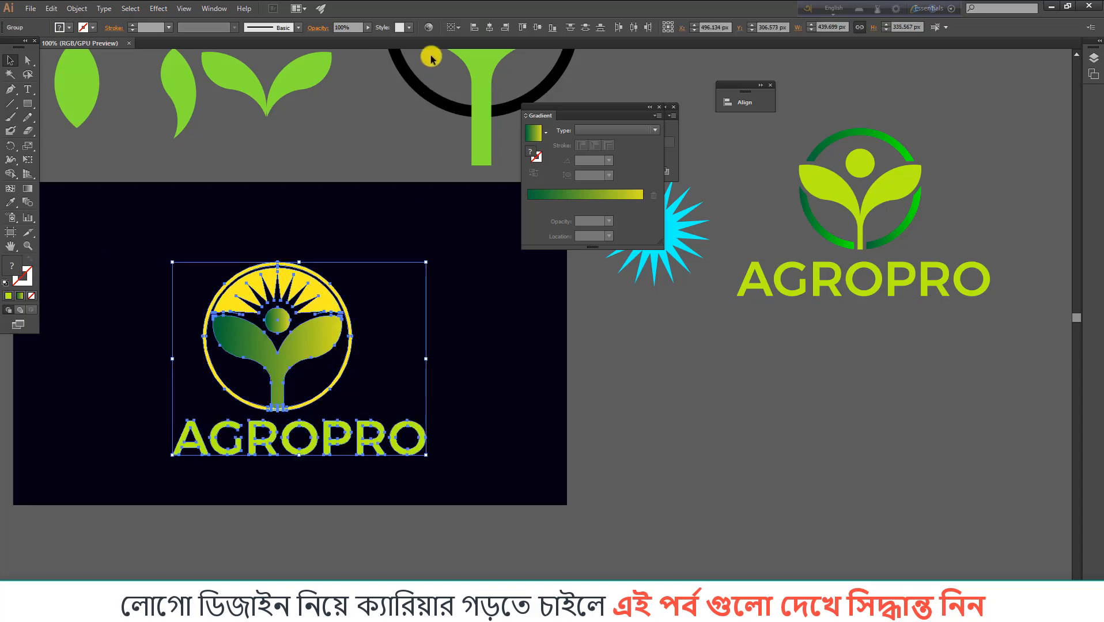
pyautogui.click(483, 27)
pyautogui.click(228, 221)
pyautogui.scroll(-2, 228, 221)
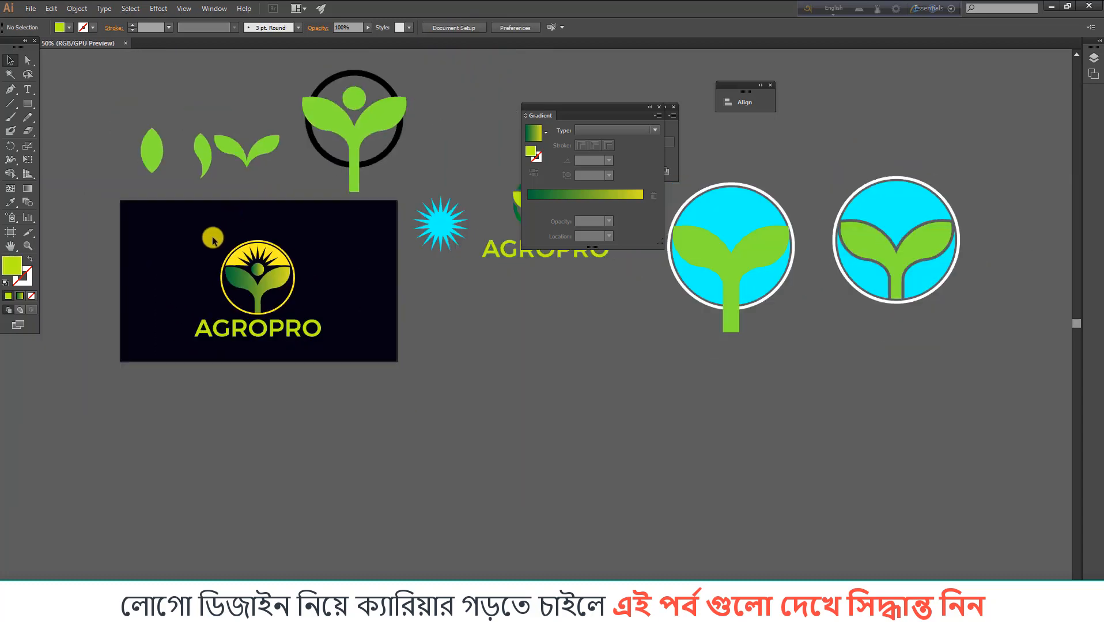
pyautogui.scroll(1, 213, 240)
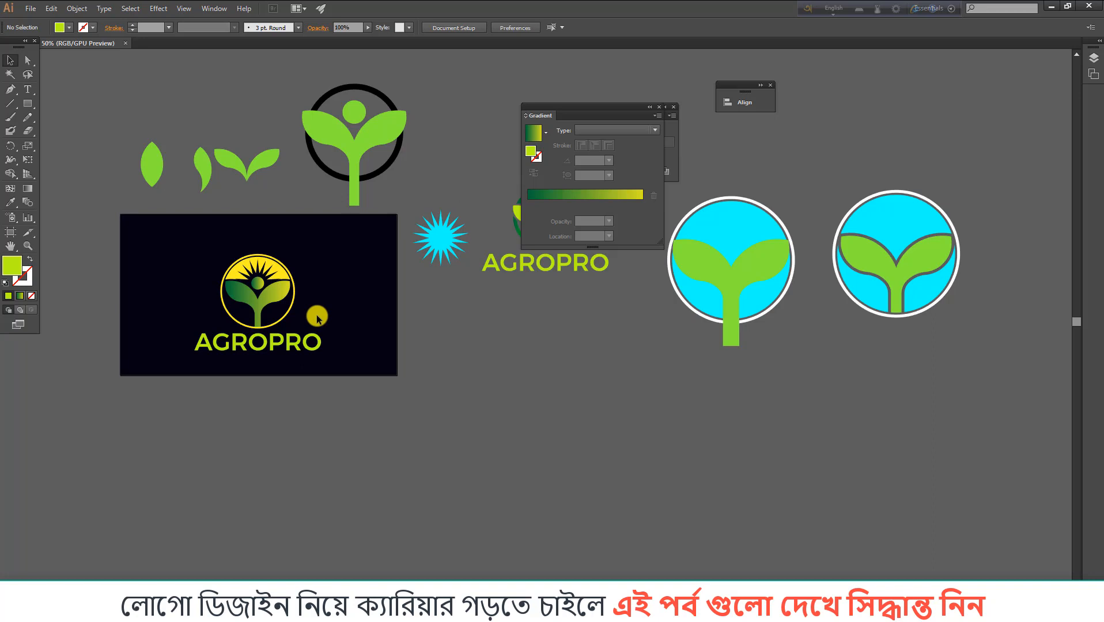